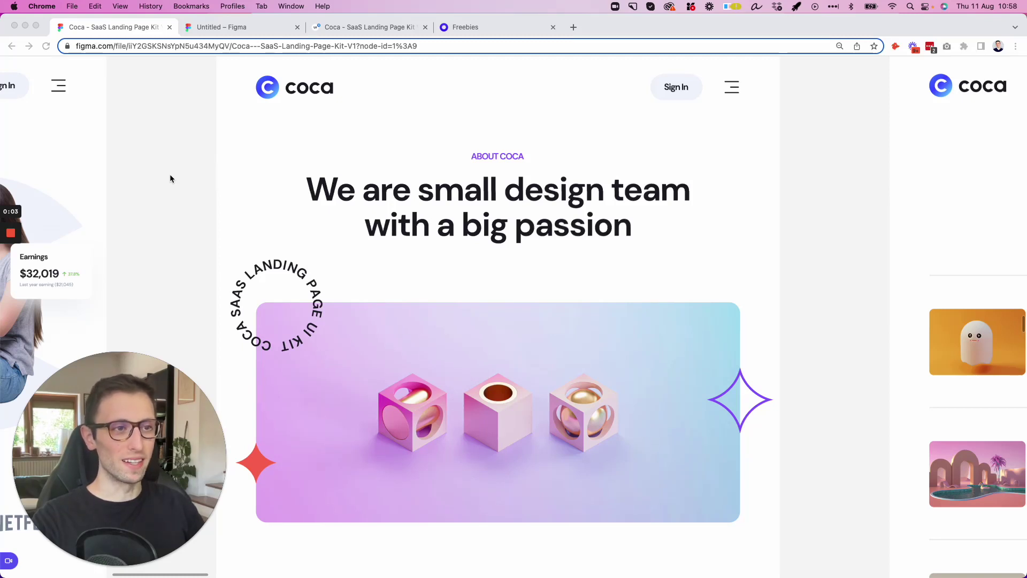
- Review the Coca SaaS Landing Page Kit on UI8 and its About Us page design in the kit's Figma file
left_click(354, 27)
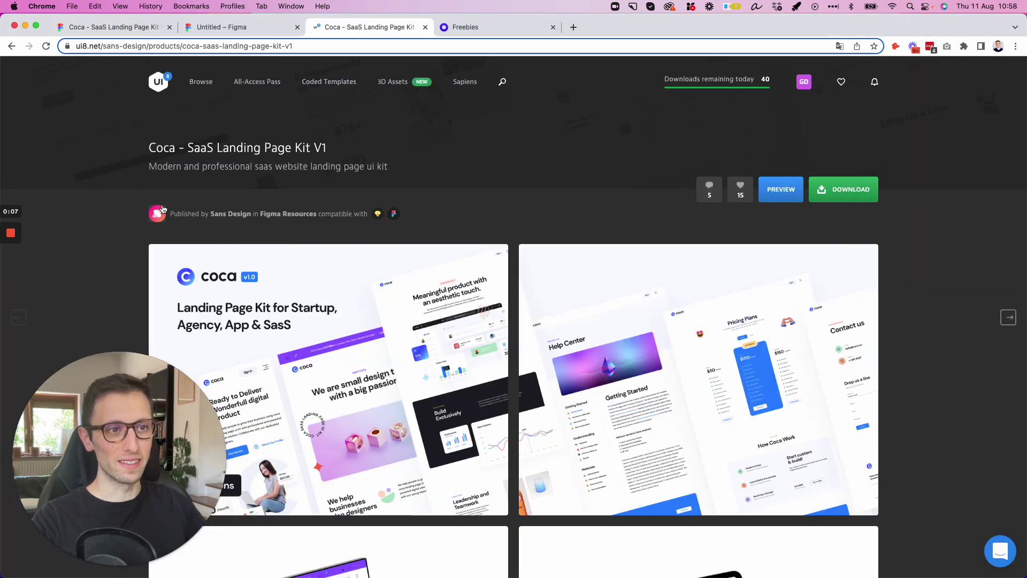
scroll(119, 202, "down", 1)
scroll(106, 196, "down", 1)
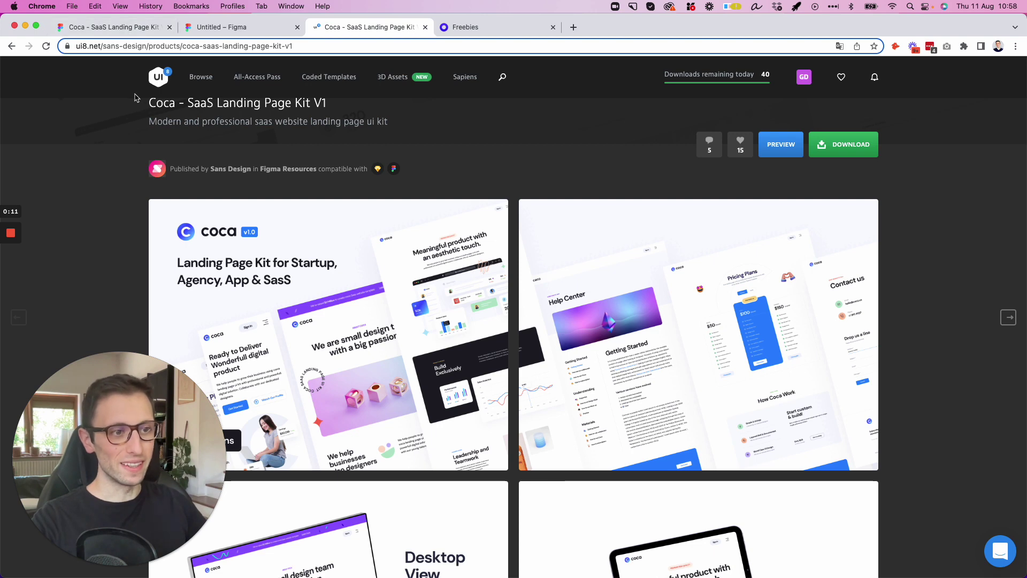
left_click(126, 28)
scroll(292, 183, "down", 1)
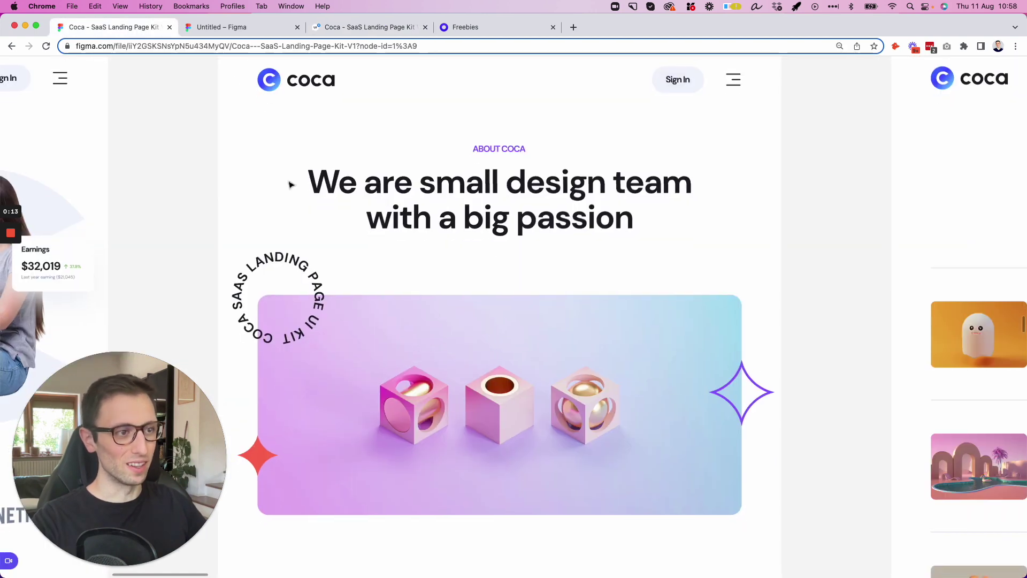
scroll(283, 178, "down", 3)
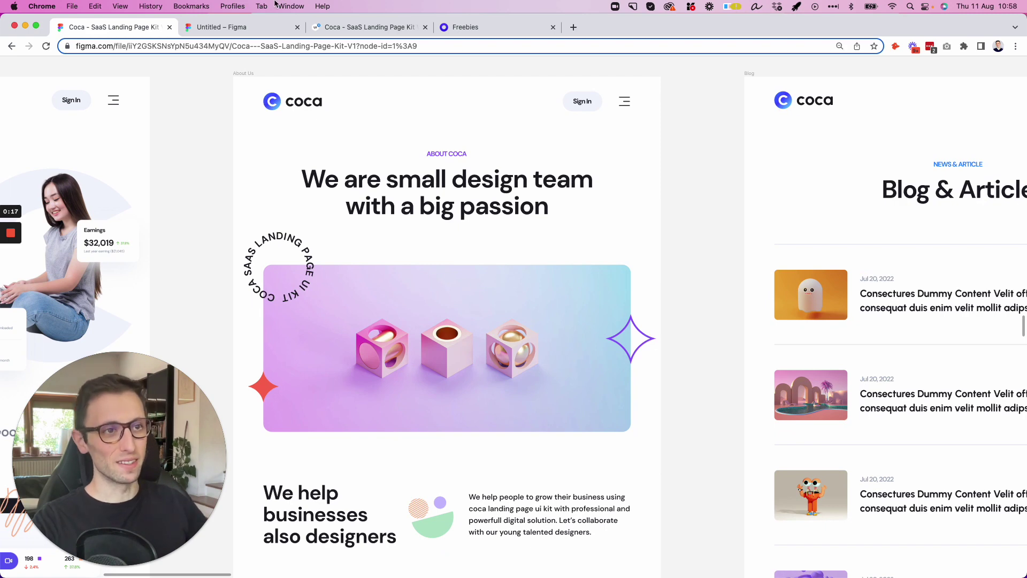
- Switch to the Untitled Figma file and create a 1440 × 1024 Desktop frame on the Dashboard page
left_click(252, 26)
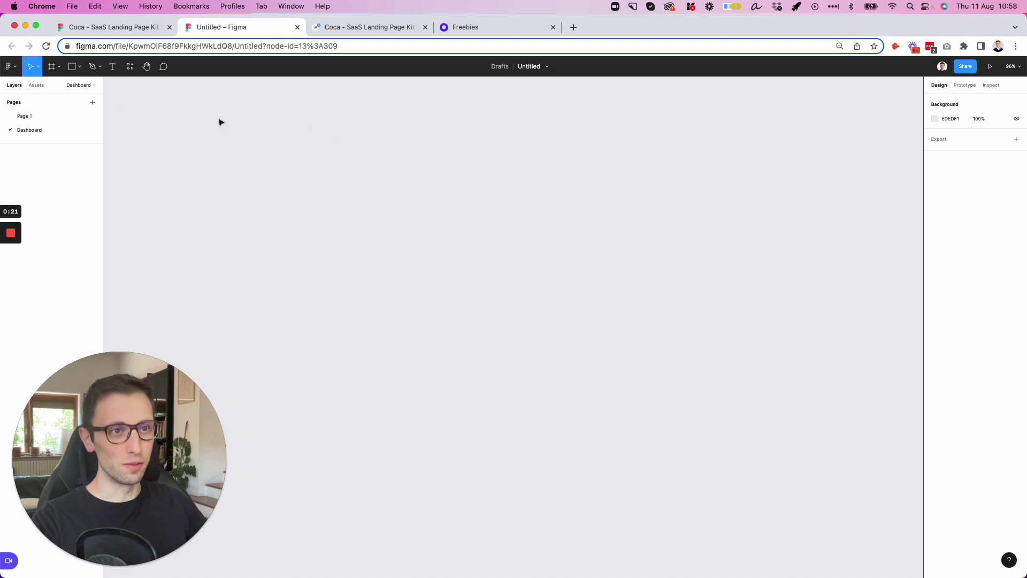
left_click(52, 67)
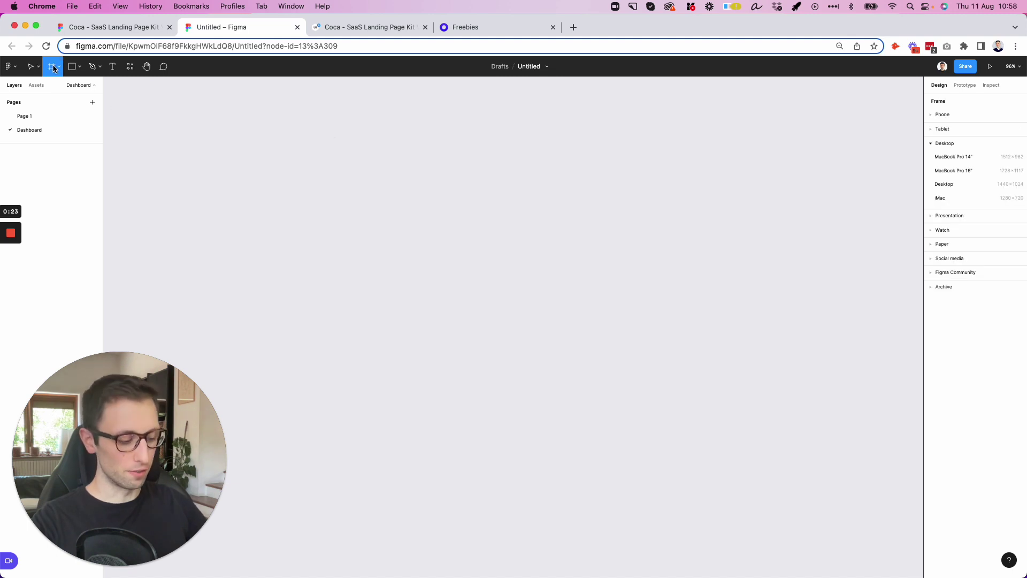
key("shift+0")
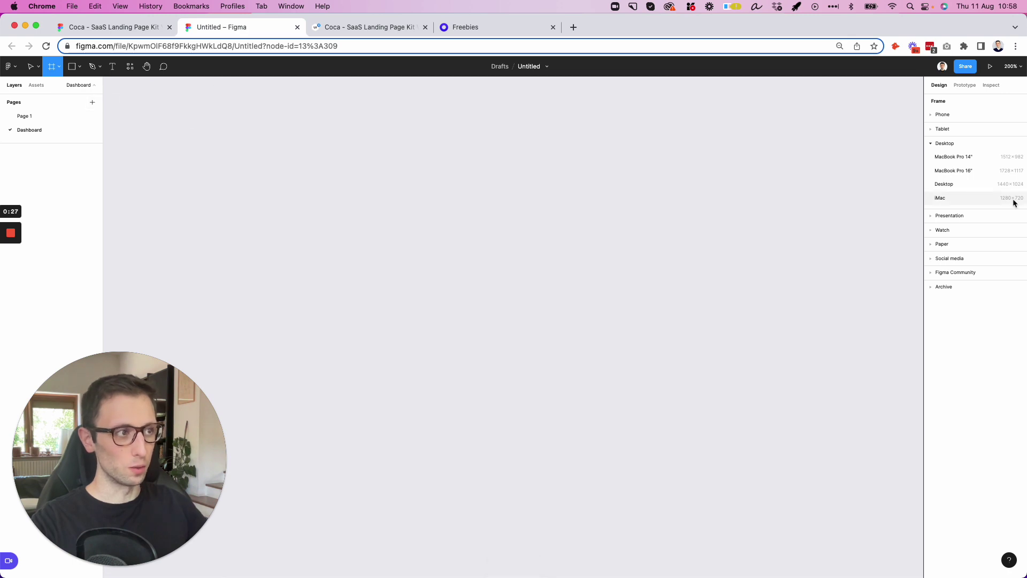
left_click(958, 183)
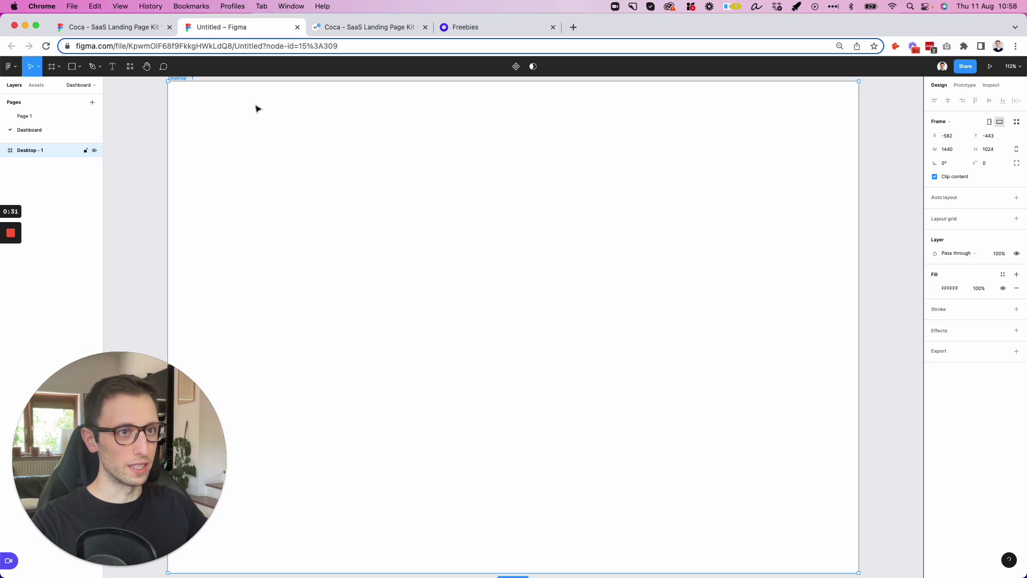
key("shift+0")
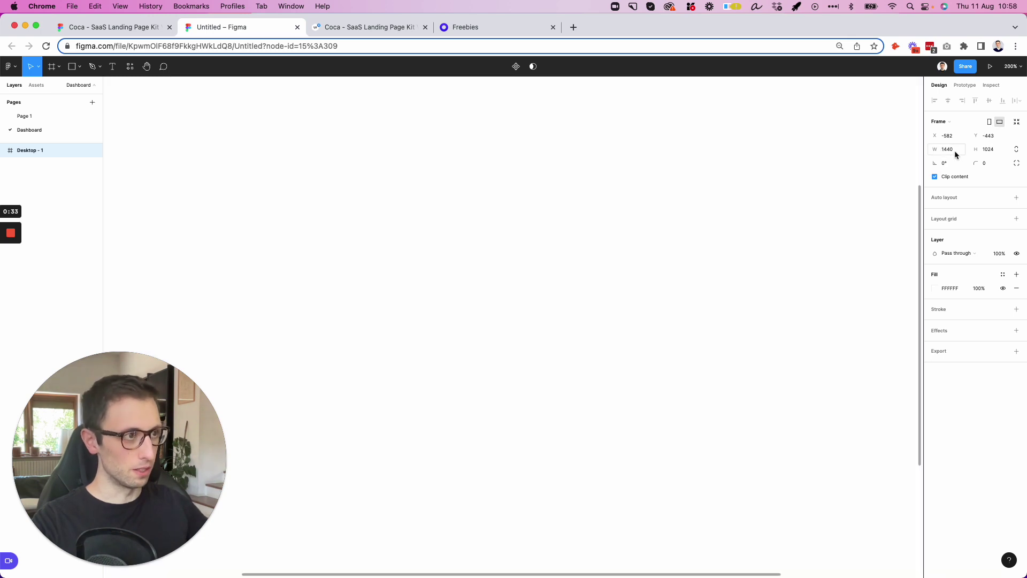
left_click(895, 174)
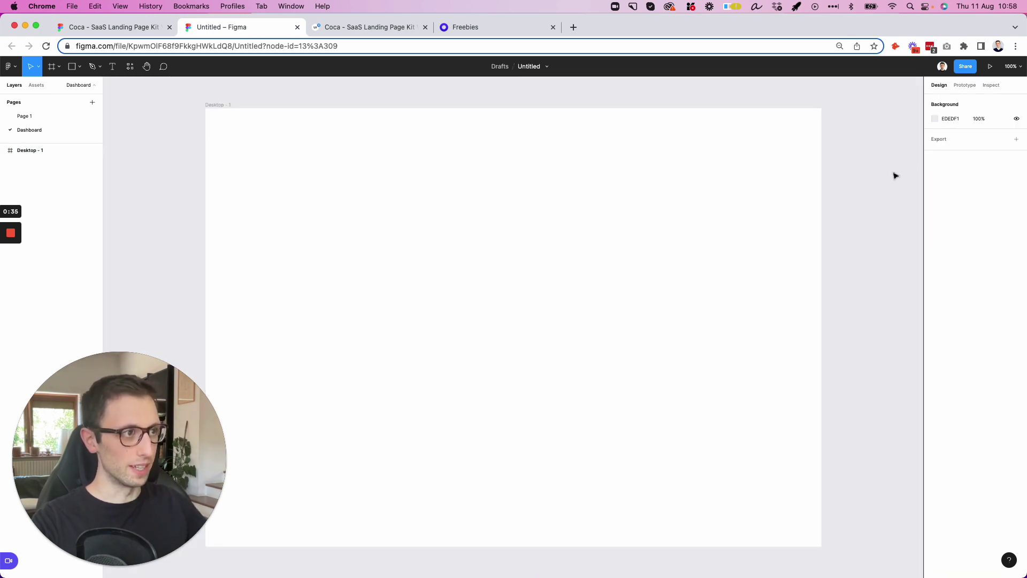
key("plus")
left_click(894, 175)
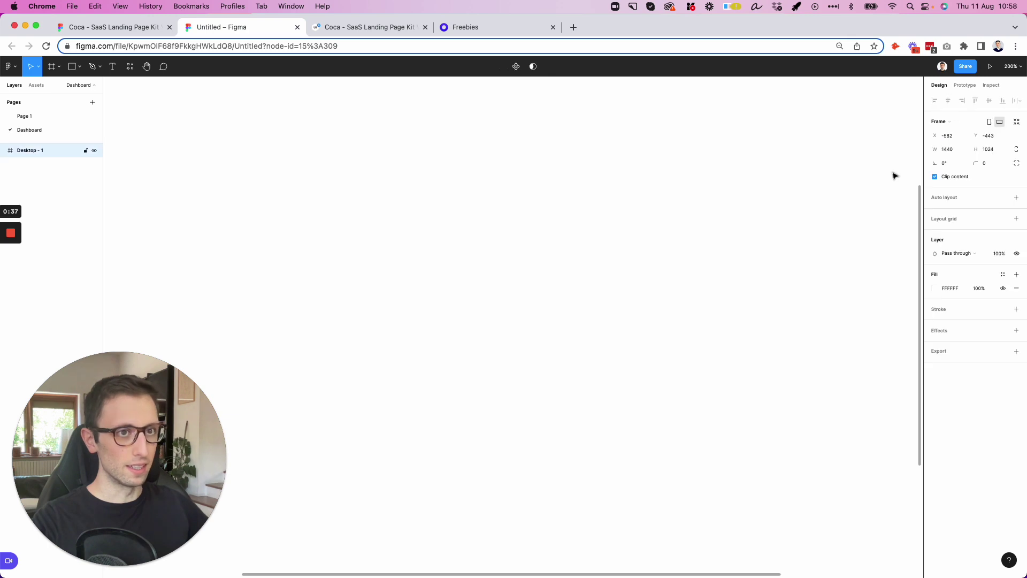
key("shift+0")
left_click(897, 133)
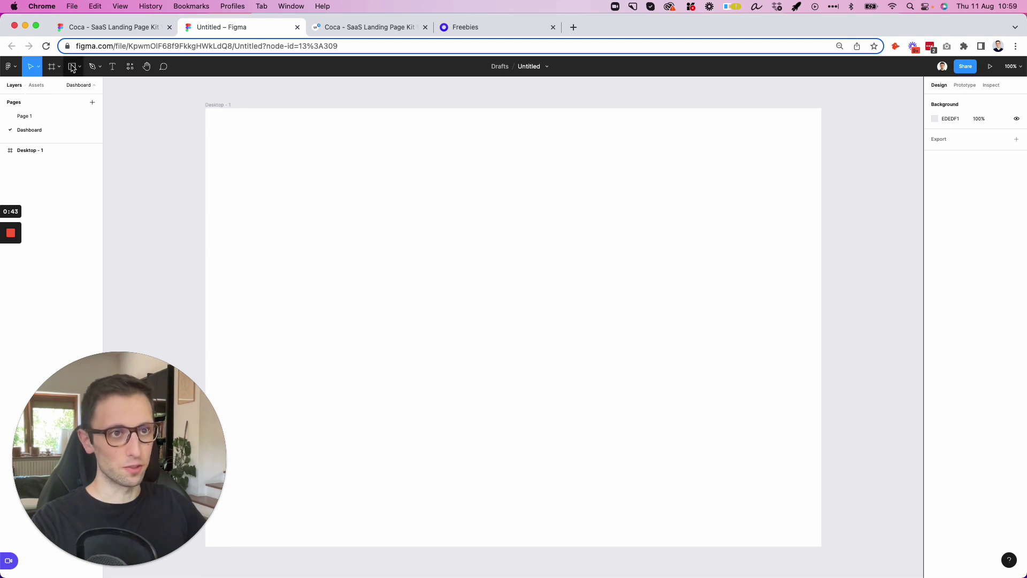
- Draw a circle about 72 × 72 in the upper-left corner of the Desktop frame
left_click(73, 67)
left_click(78, 66)
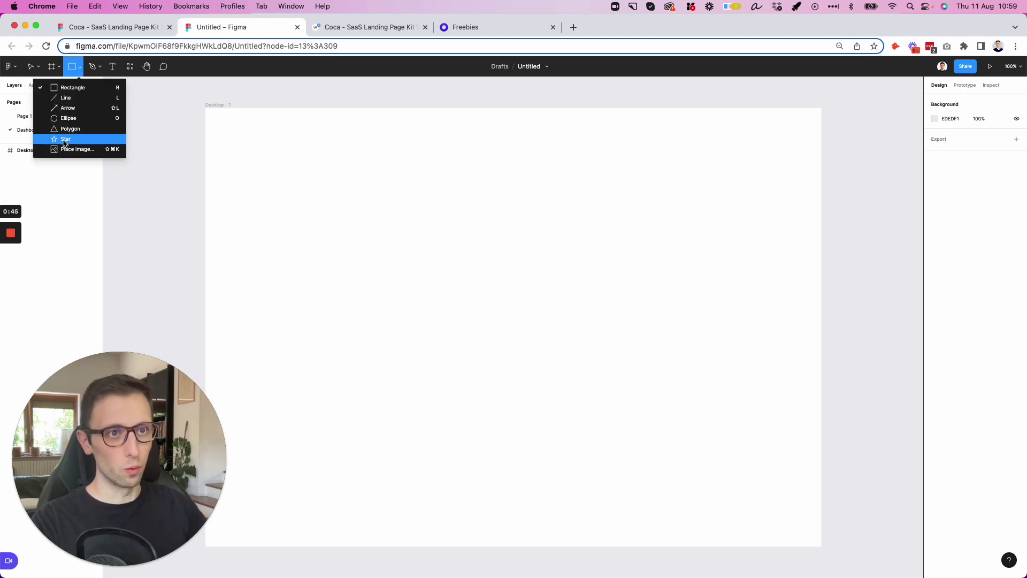
left_click(59, 115)
left_click_drag(221, 123, 242, 170)
scroll(247, 115, "up", 3)
scroll(247, 120, "up", 2)
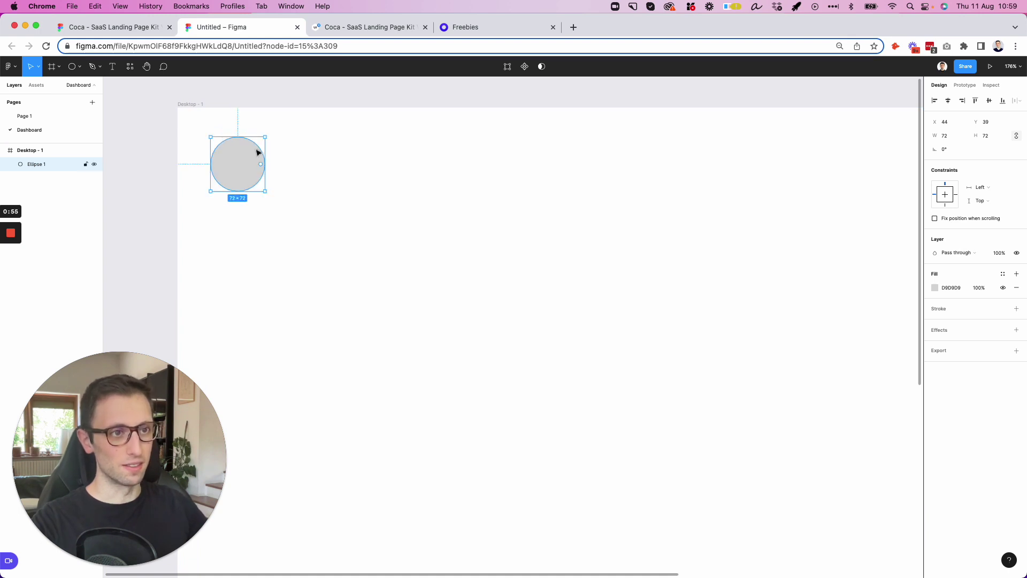
left_click(124, 169)
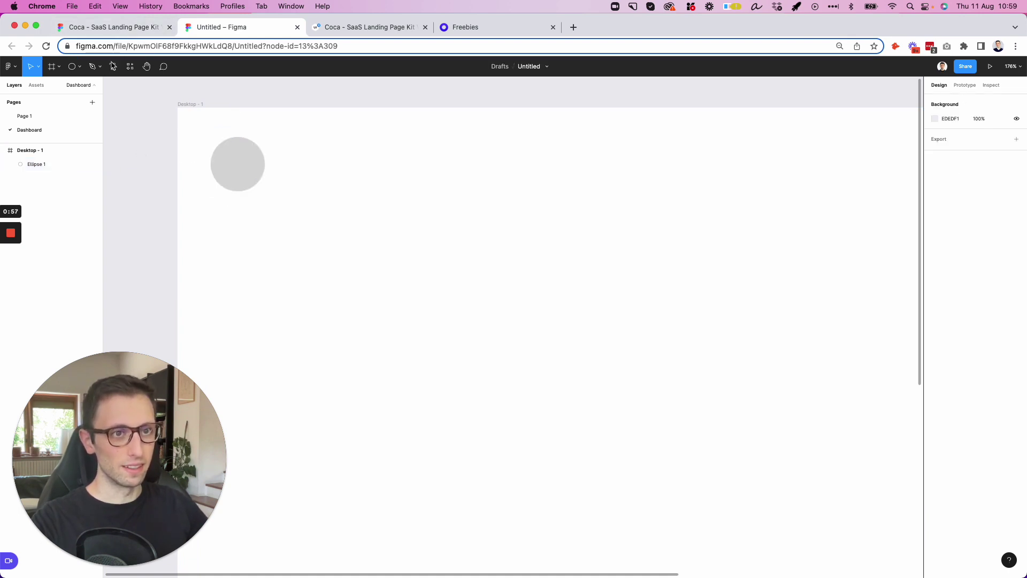
- Add the text "c" at font size 52 and place it over the middle of the grey circle
key("t")
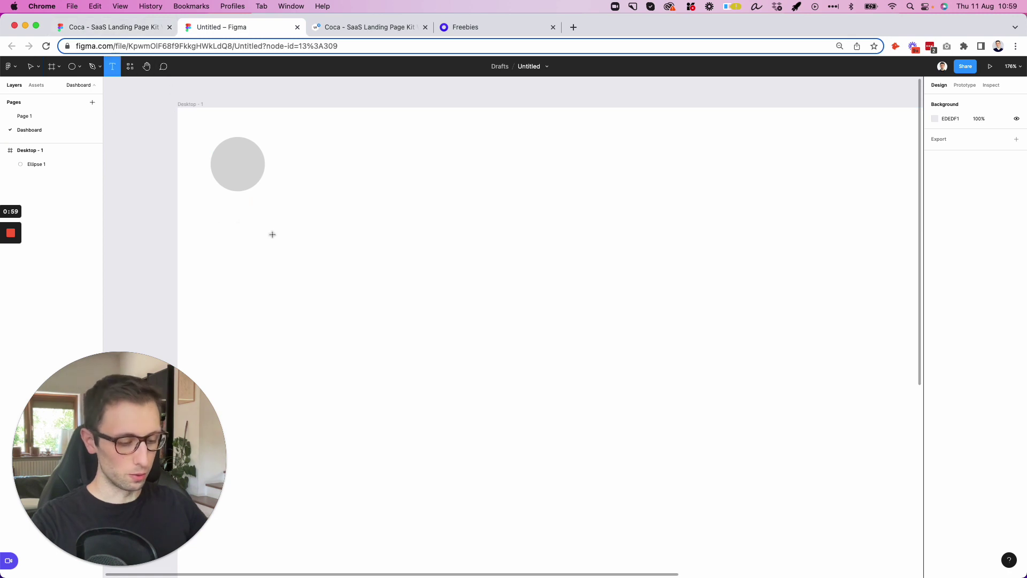
left_click(273, 151)
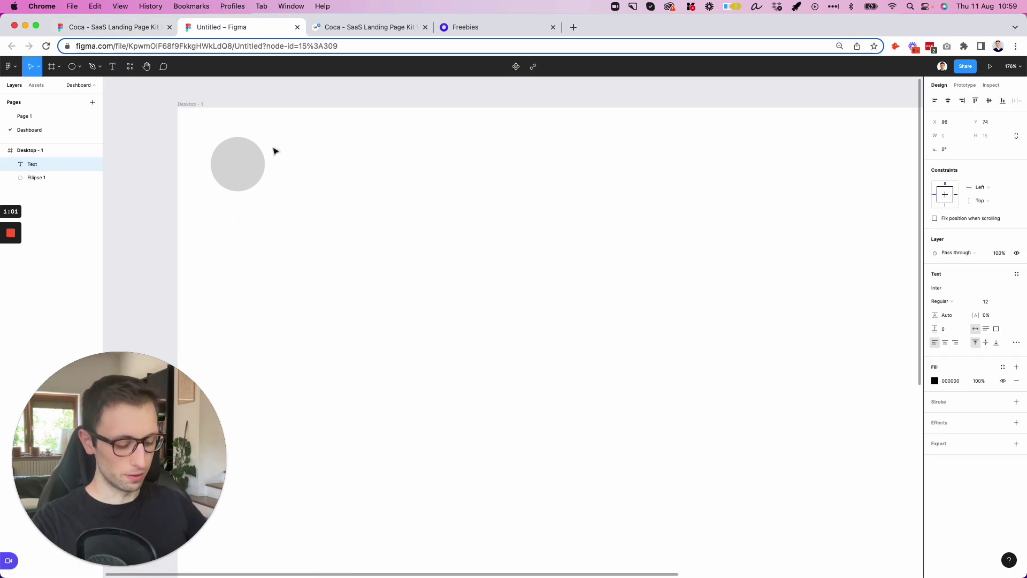
type("c")
key("Escape")
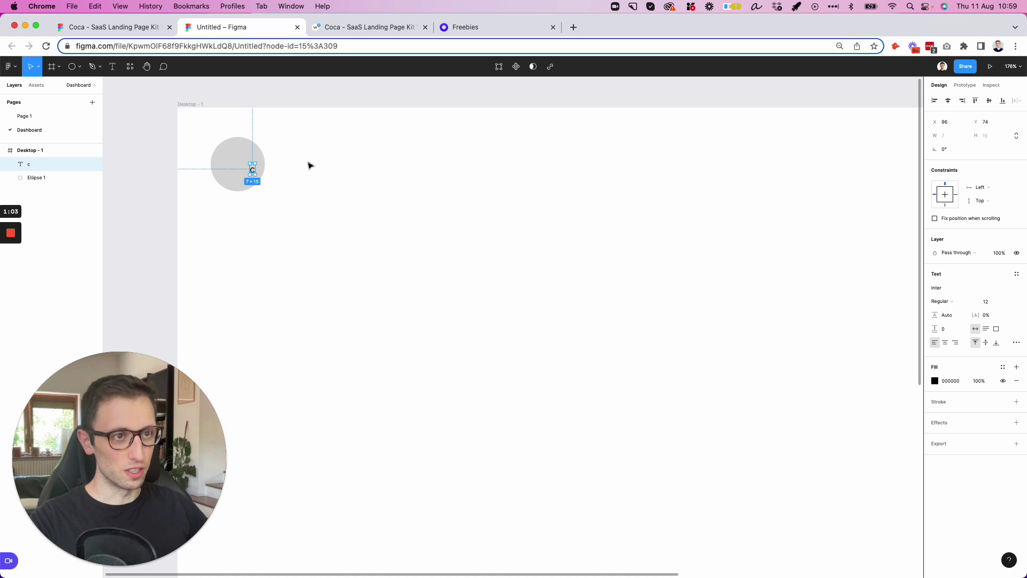
left_click(987, 302)
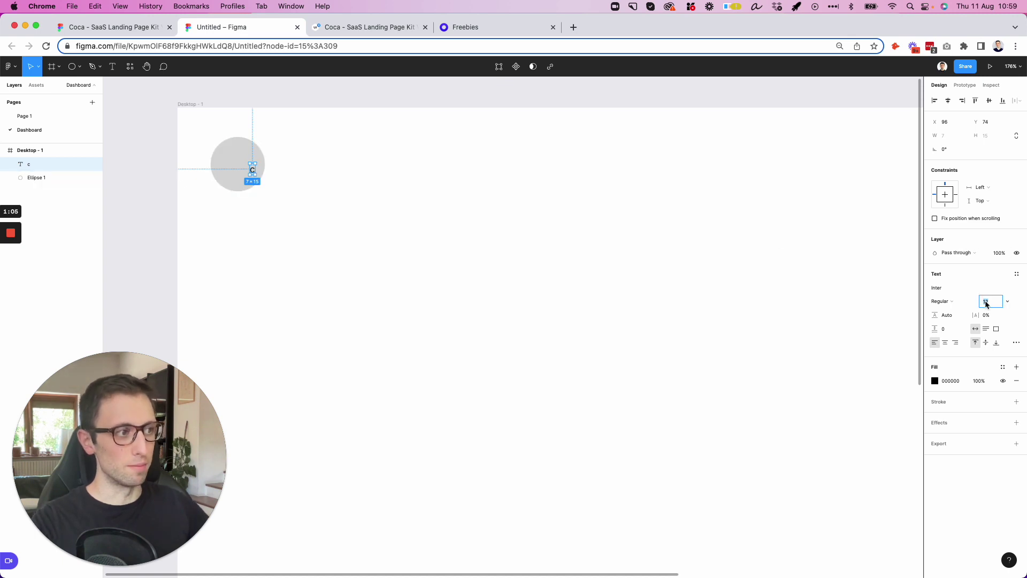
type("52")
key("Return")
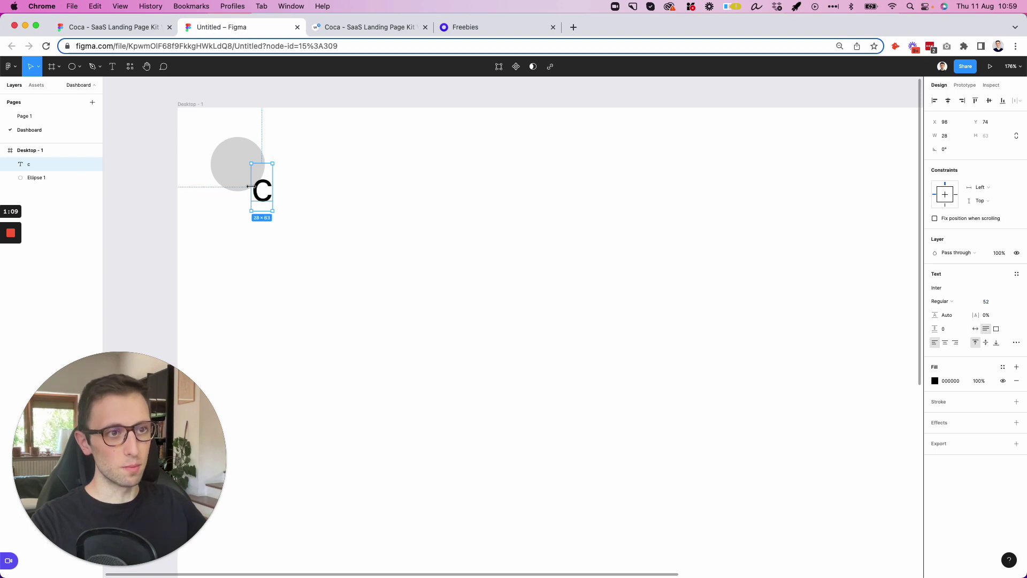
left_click_drag(264, 193, 242, 166)
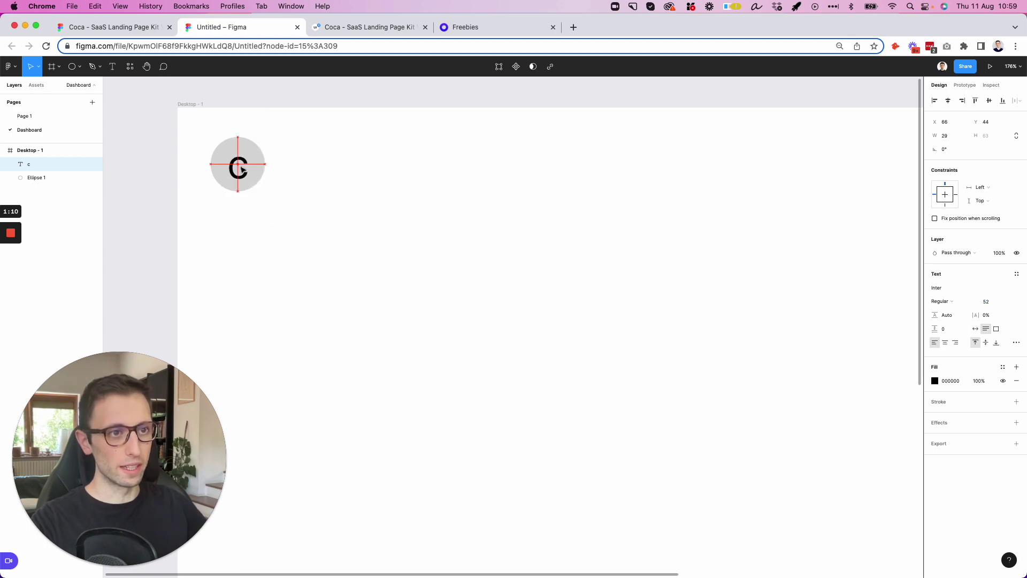
- In the Coca kit file, detach the text style of the "We are small design team" heading to read its font family
left_click(114, 27)
left_click(360, 185)
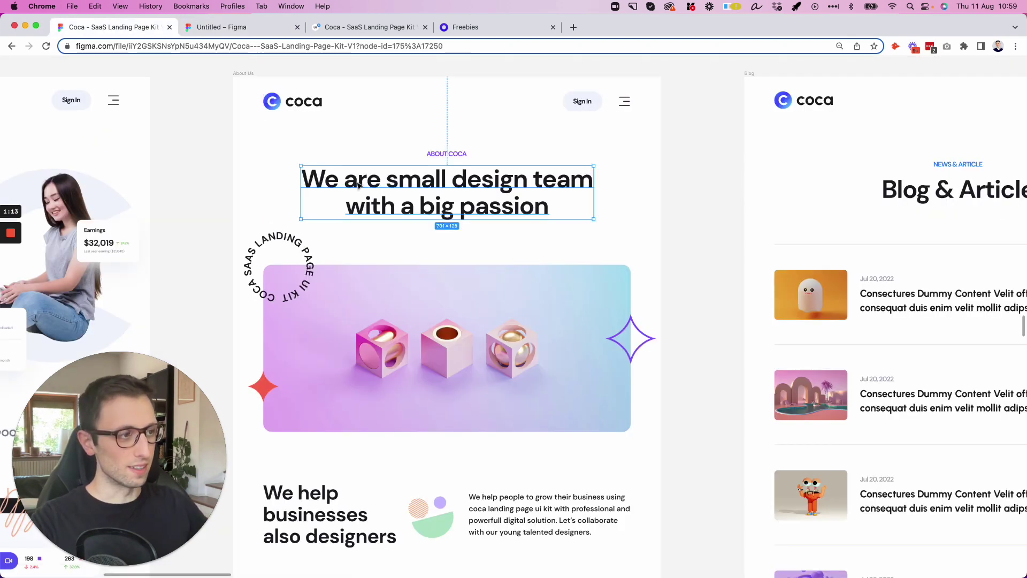
key("super+backslash")
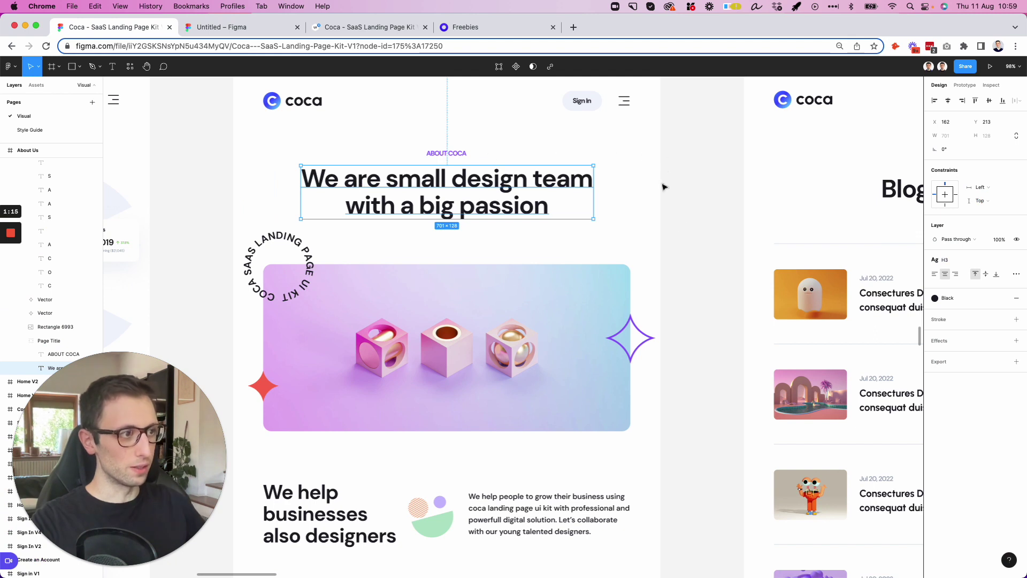
left_click(1016, 260)
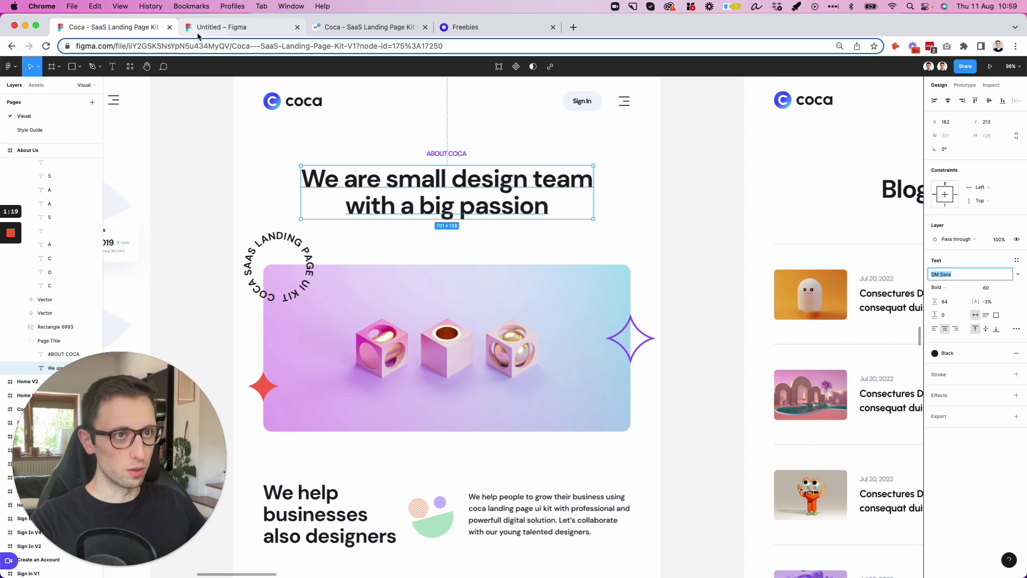
- Return to the Untitled file and set the letter c's font to DM Sans
left_click(225, 27)
left_click(966, 289)
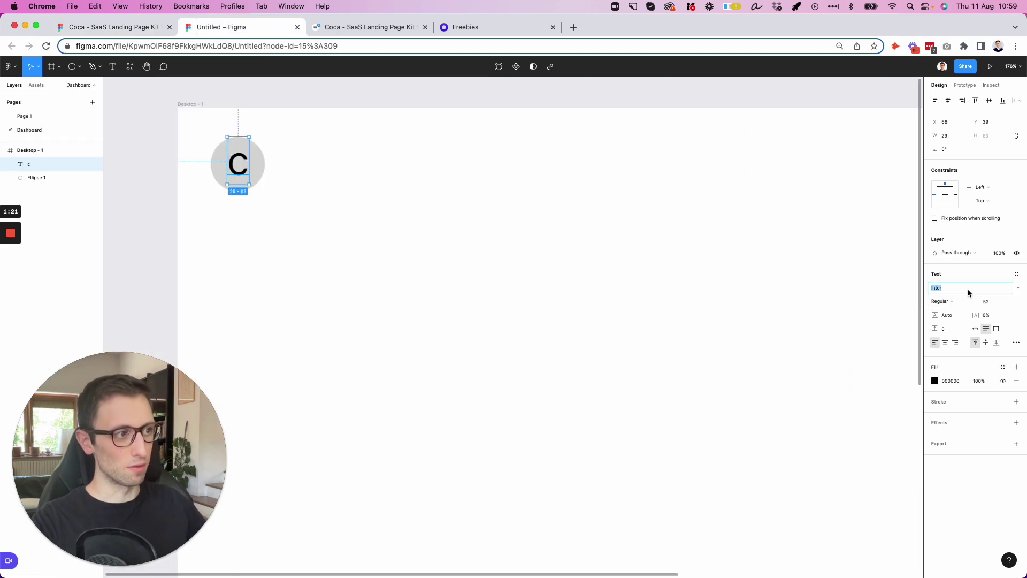
type("DM Sans")
key("Return")
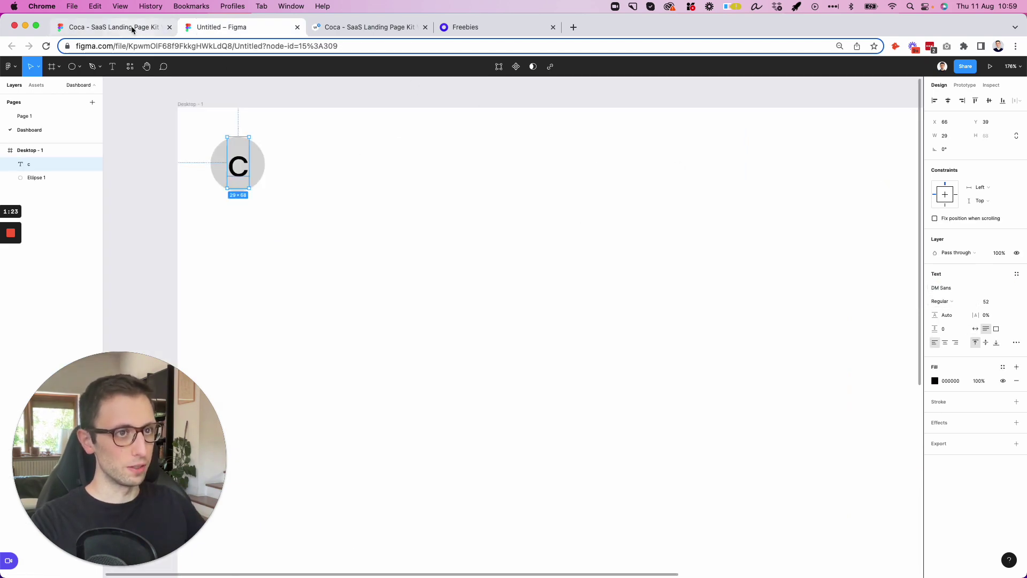
- Set the letter c to font size 63 and bold weight
left_click(112, 27)
left_click(218, 28)
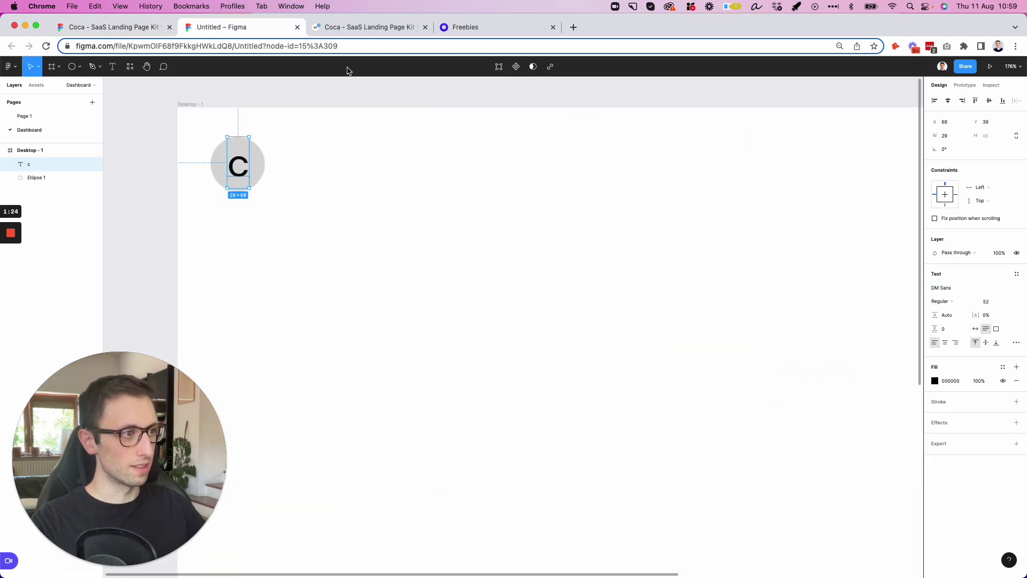
left_click(998, 303)
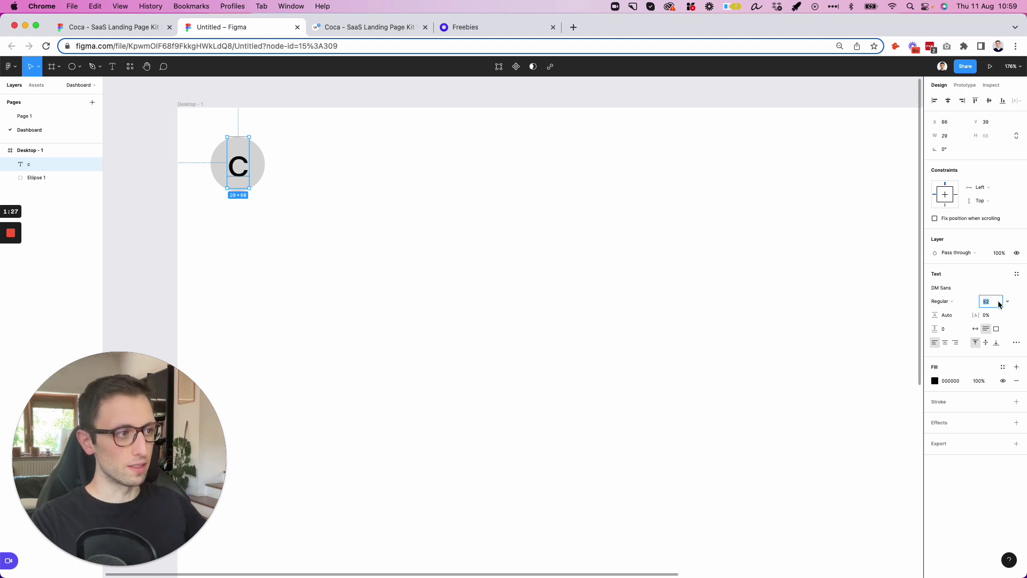
type("62")
key("Return")
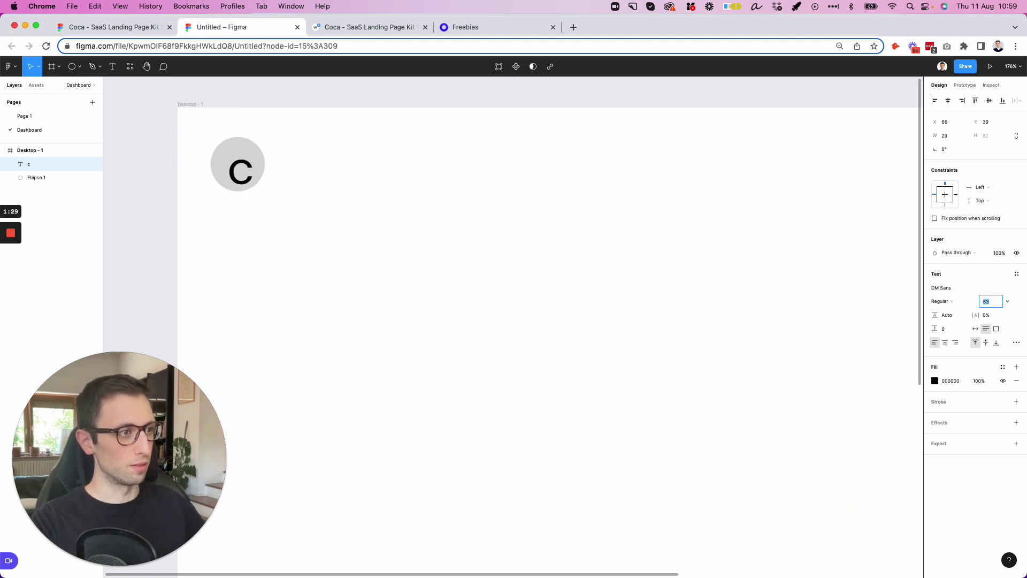
left_click(939, 301)
left_click(941, 323)
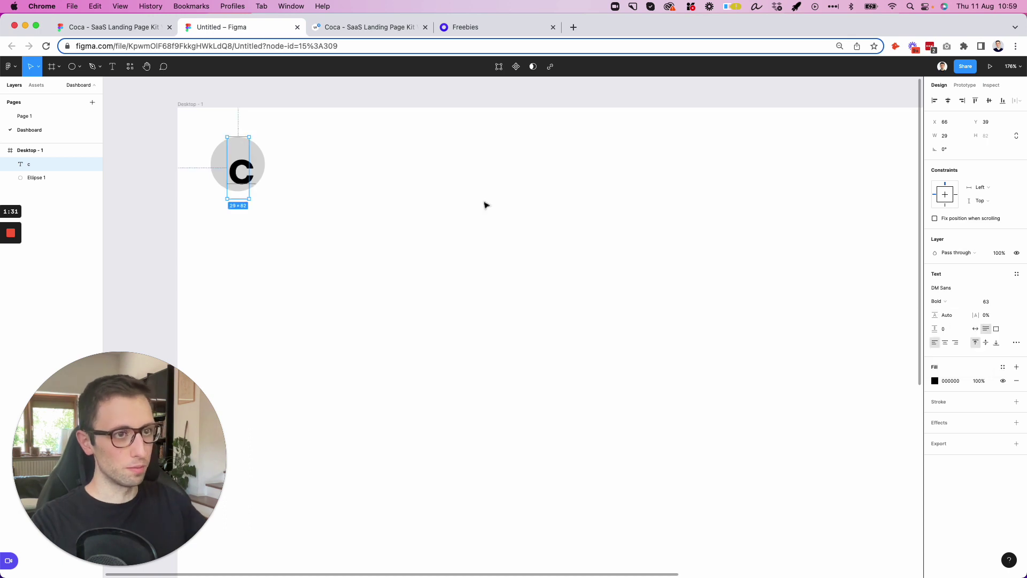
- Move the bold letter c to the circle's centre and convert it to a vector shape with Outline stroke
left_click_drag(245, 173, 240, 163)
right_click(240, 163)
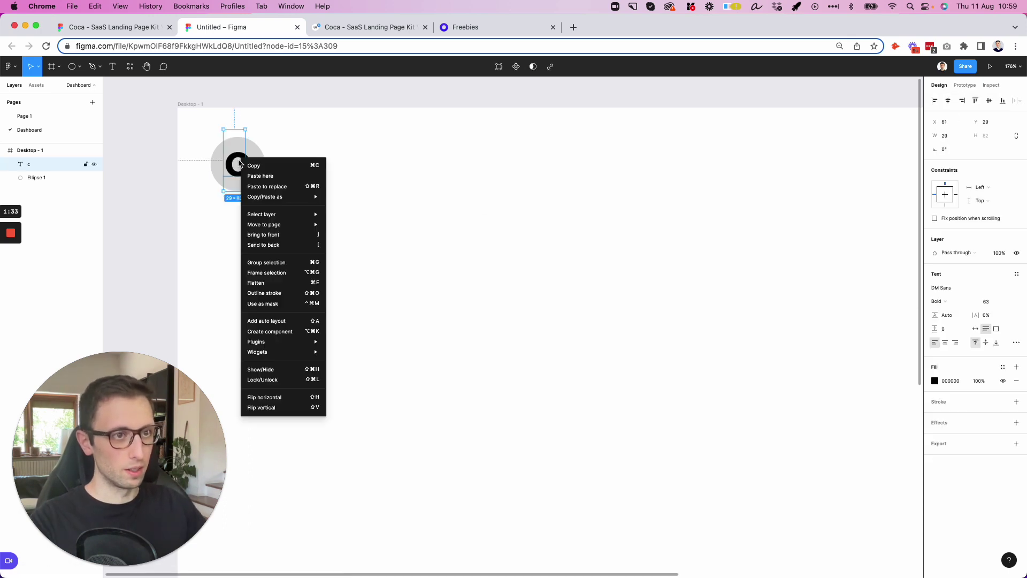
left_click(278, 293)
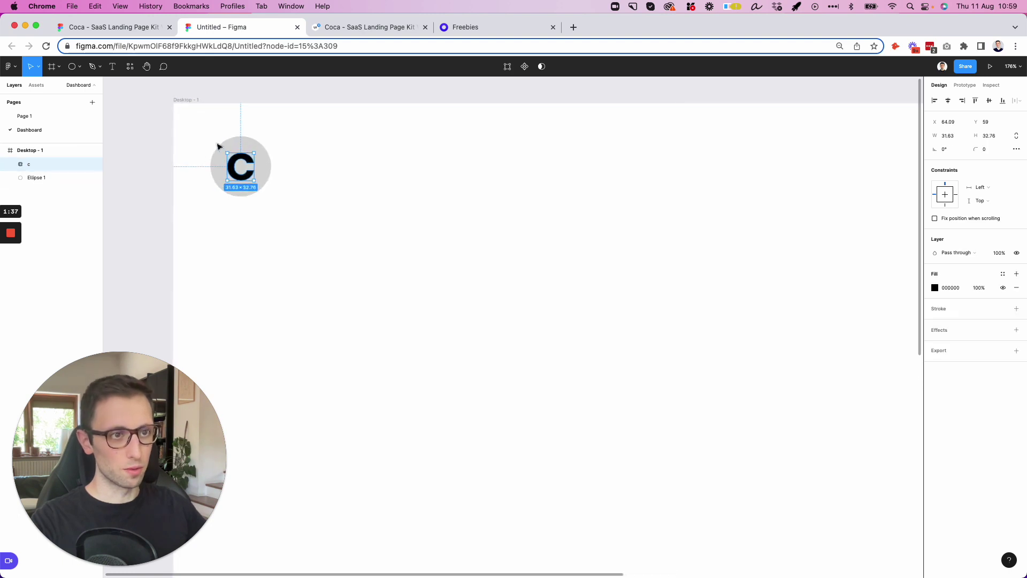
- Scale the outlined letter c up slightly around its centre so it fills more of the circle
scroll(218, 146, "up", 5)
scroll(218, 144, "left", 1)
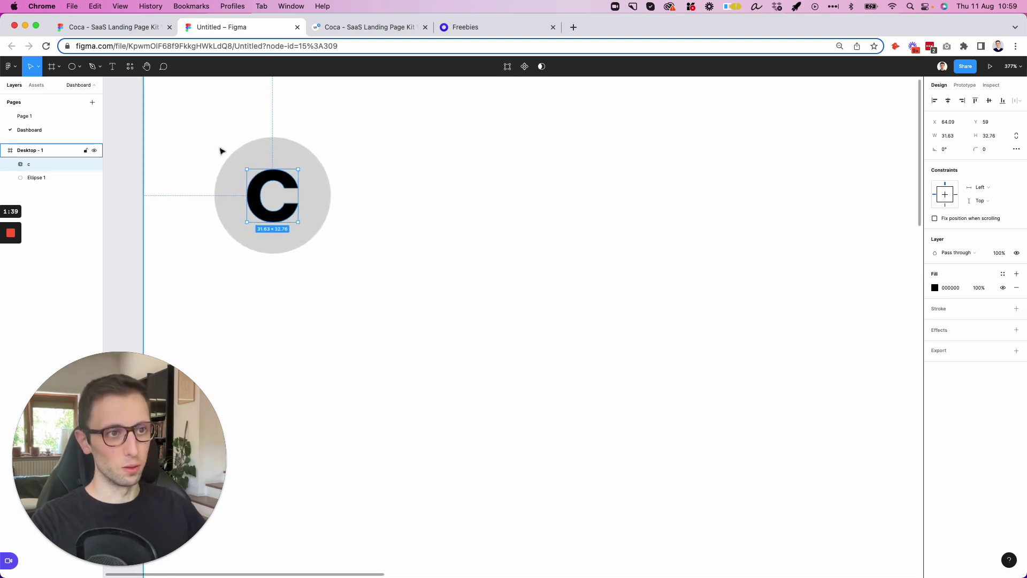
left_click_drag(289, 167, 286, 175)
- Change the circle's fill from solid to a linear gradient
left_click(287, 153)
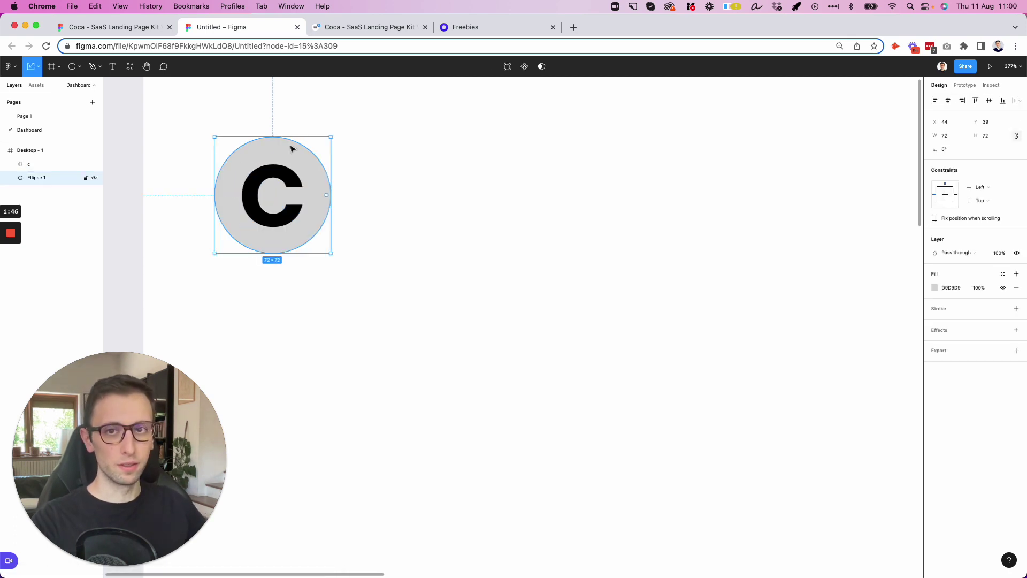
left_click(935, 288)
left_click(835, 289)
left_click(842, 299)
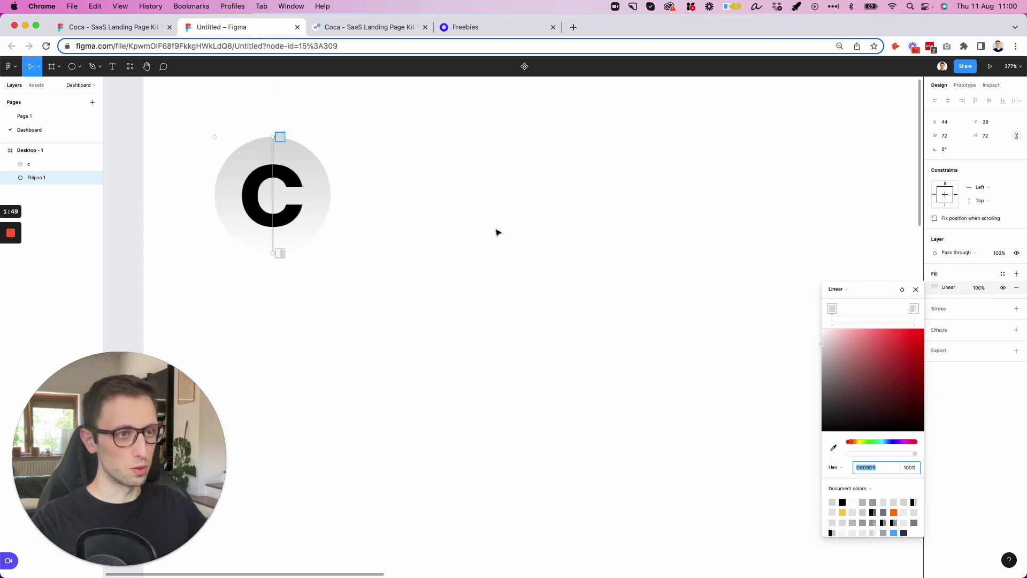
- Run the circle's linear gradient diagonally from its upper left to its lower right and make the starting stop a vivid blue
left_click_drag(278, 252, 329, 251)
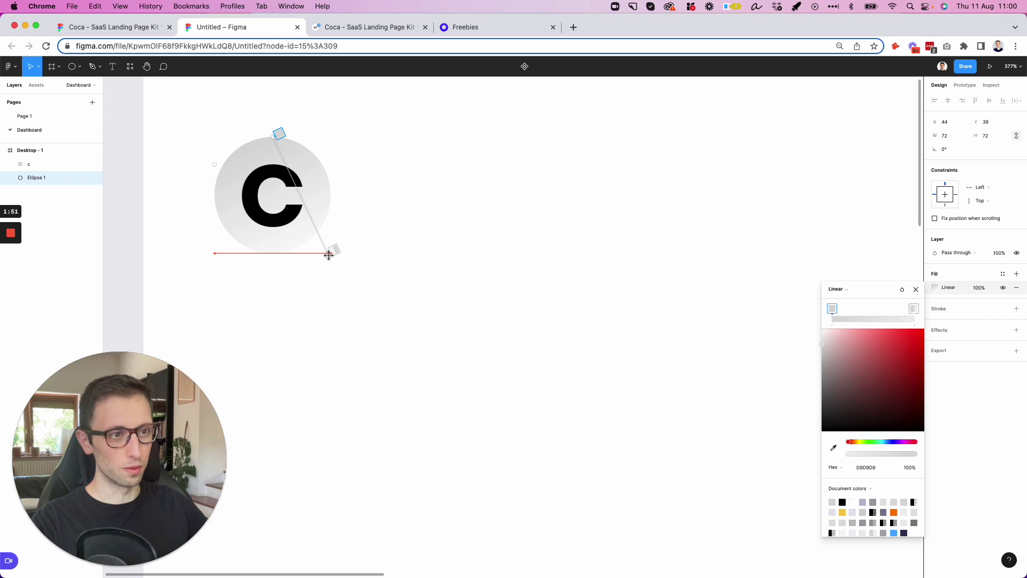
left_click_drag(279, 136, 231, 132)
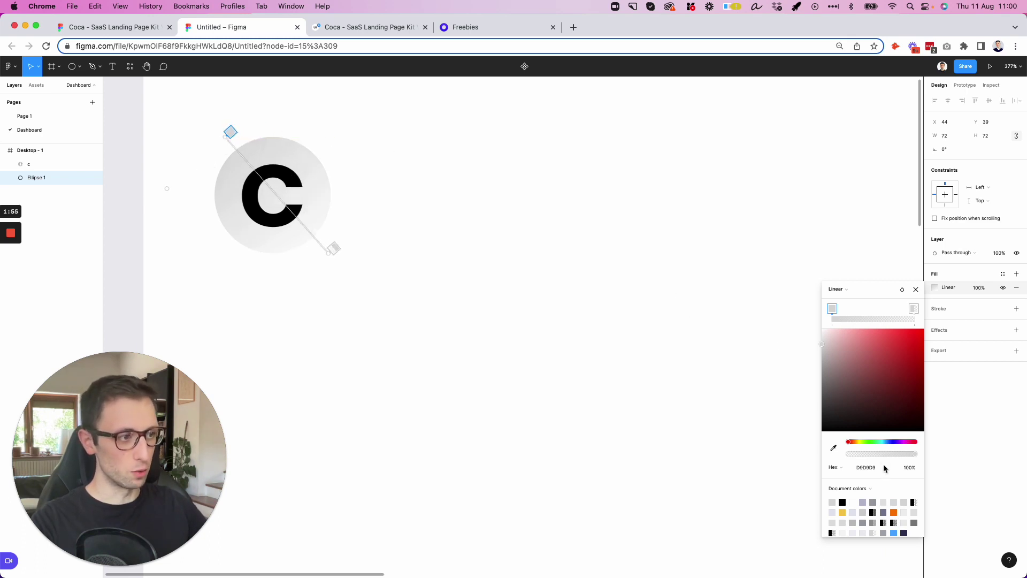
left_click_drag(887, 441, 944, 298)
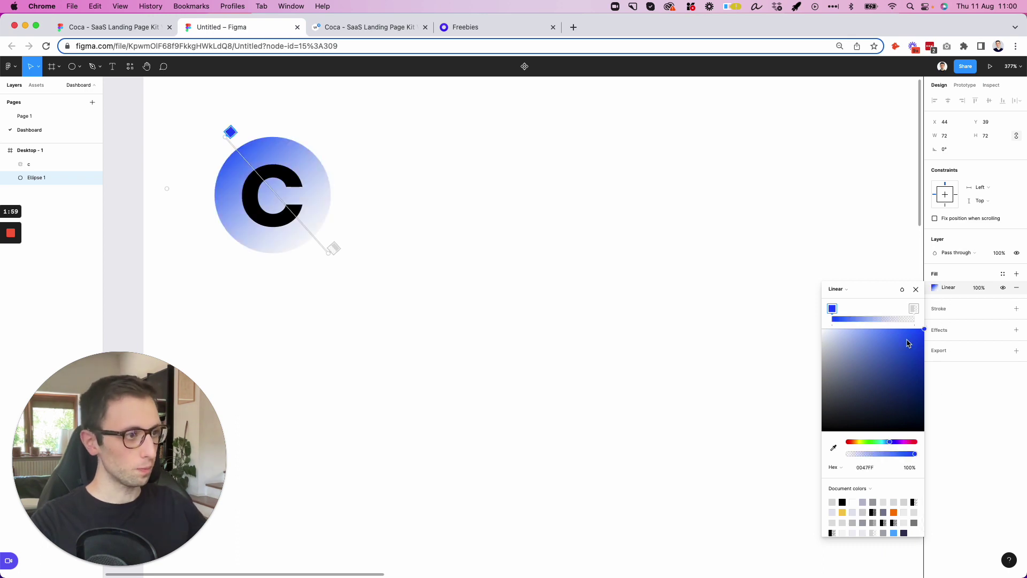
- Set the end stop of the circle's gradient to light blue 00A3FF at 100% opacity
left_click(914, 310)
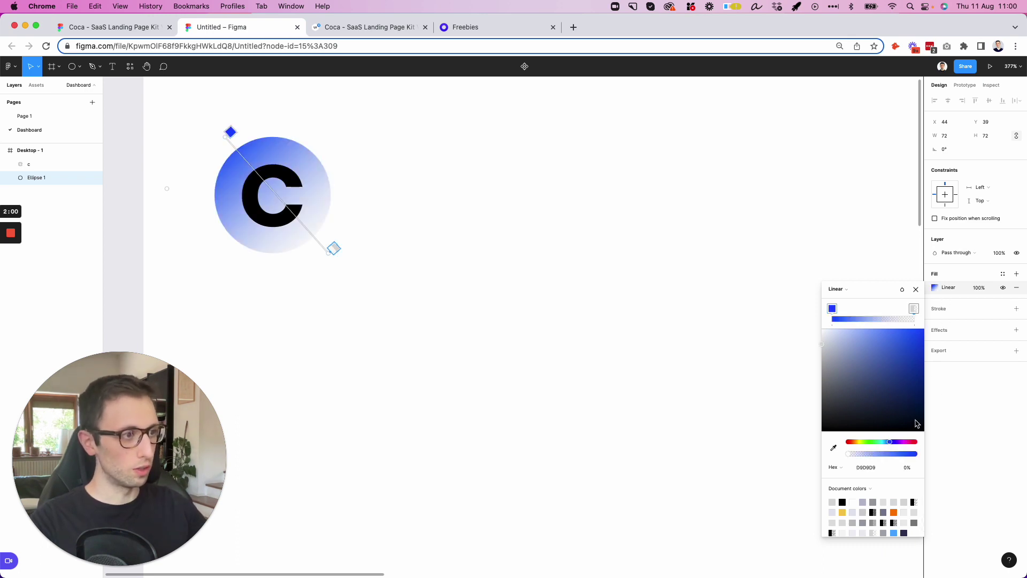
left_click(887, 442)
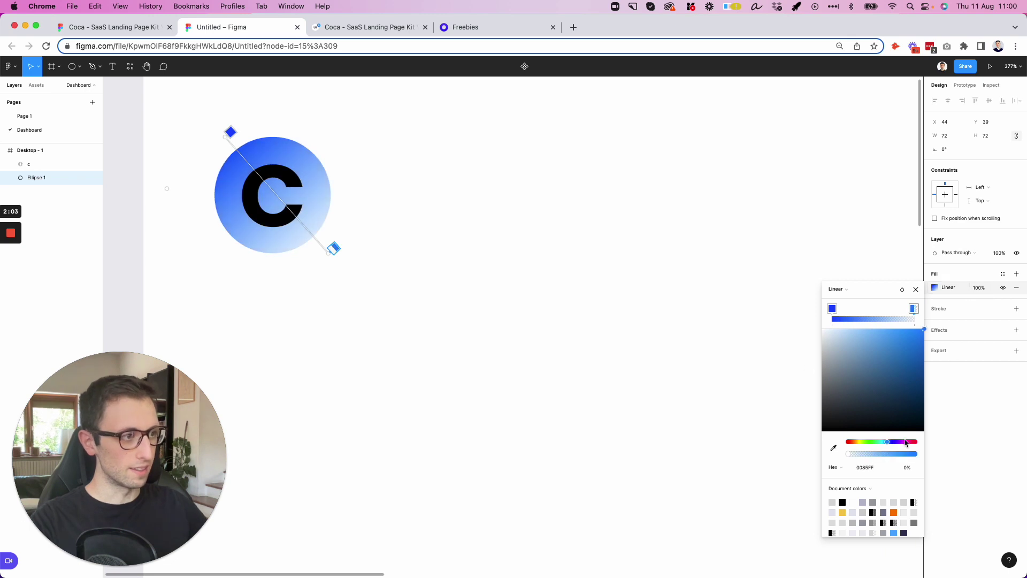
left_click_drag(897, 455, 967, 457)
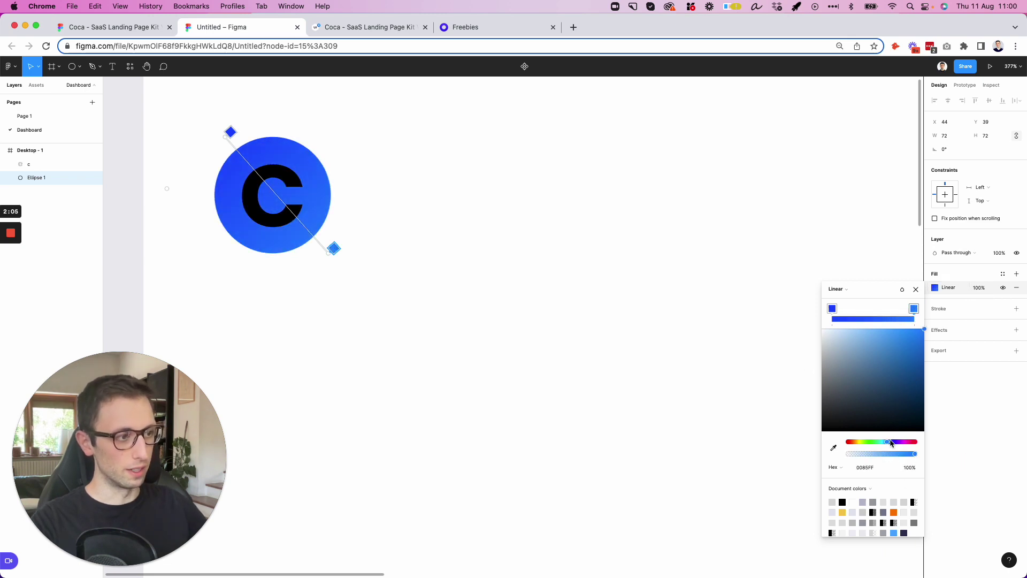
left_click_drag(891, 444, 887, 445)
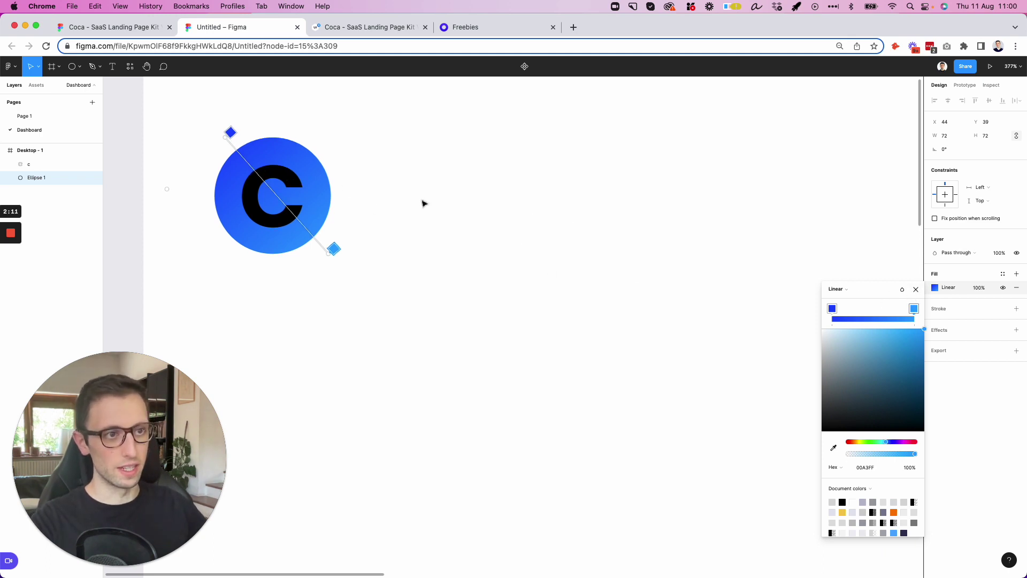
key("Escape")
key("Escape")
- Change the fill of the letter c inside the circle to white FFFFFF
left_click(278, 178)
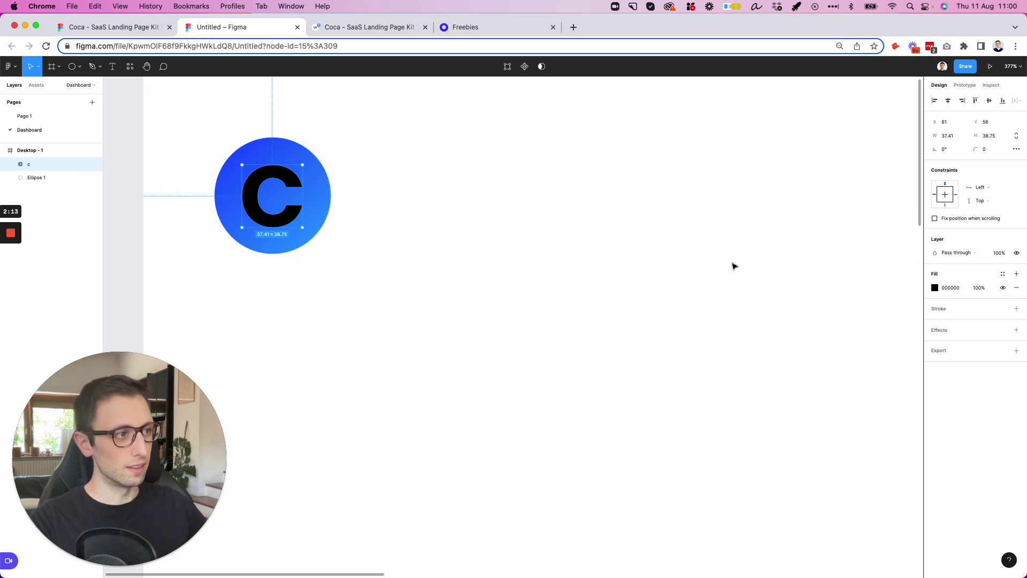
left_click(935, 287)
left_click_drag(851, 345, 813, 292)
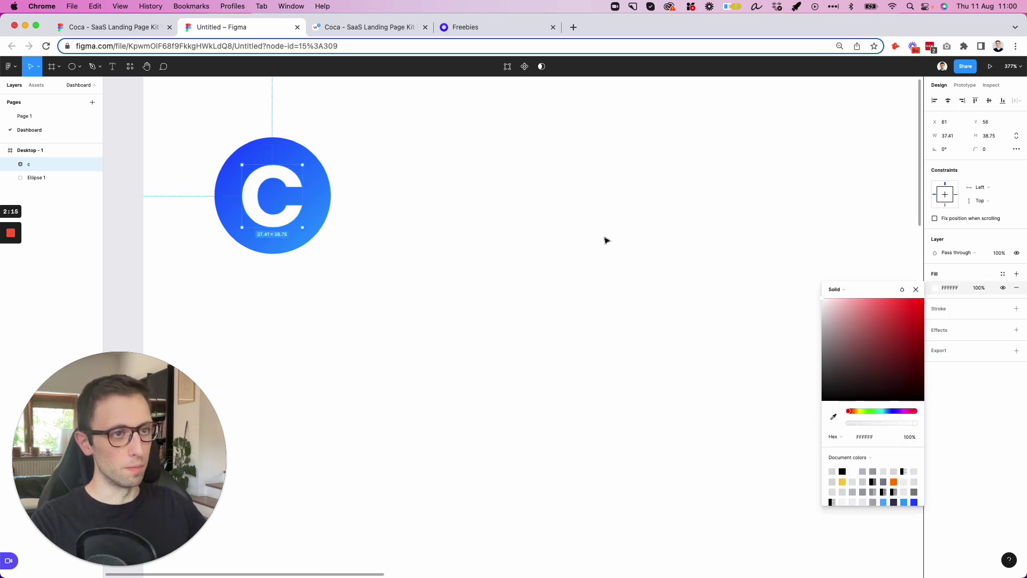
left_click(605, 241)
- Add the text "coca" inside the desktop frame, just right of the circular logo
scroll(365, 214, "down", 3, "ctrl")
scroll(363, 211, "down", 3)
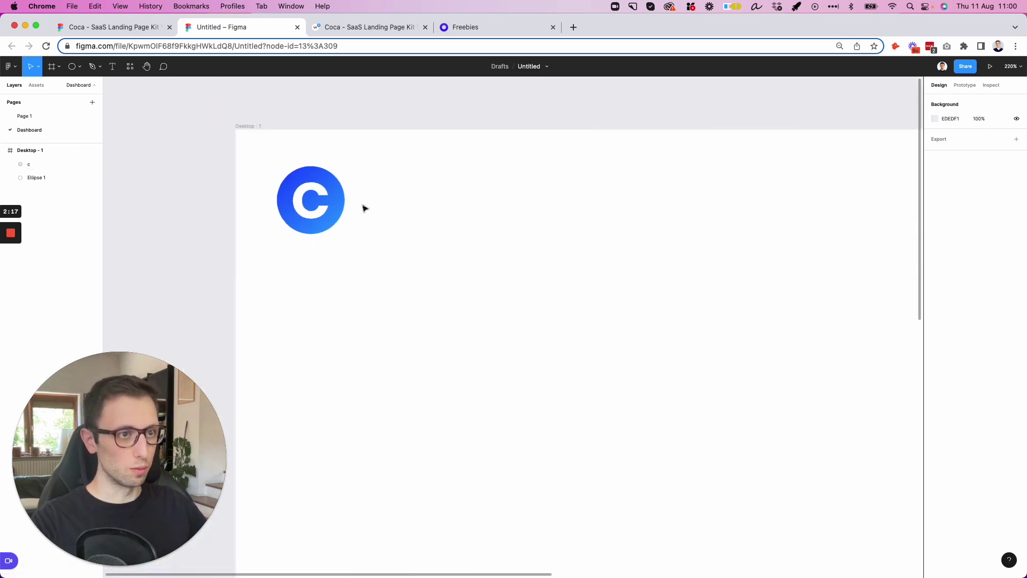
scroll(374, 159, "down", 2)
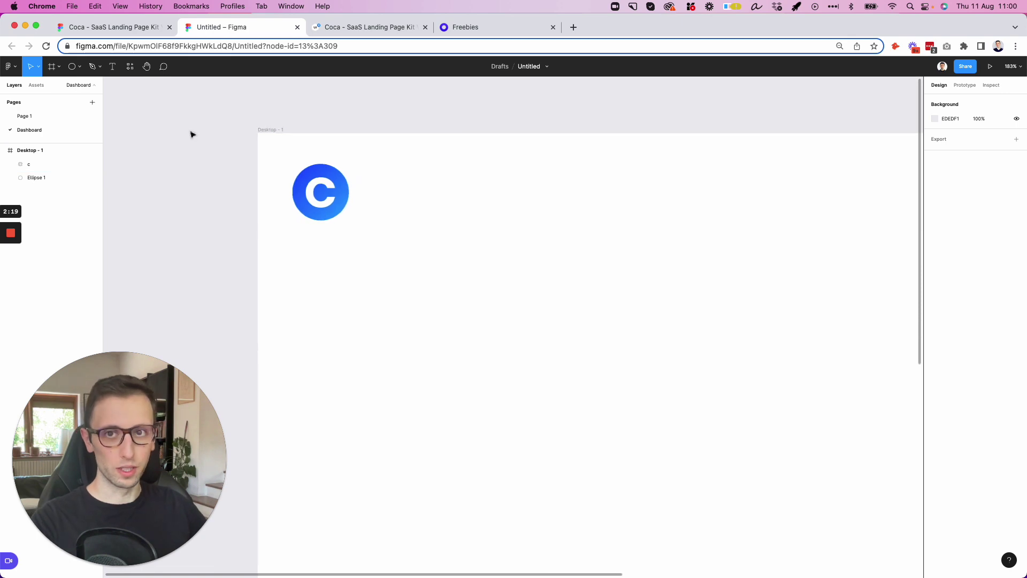
key("t")
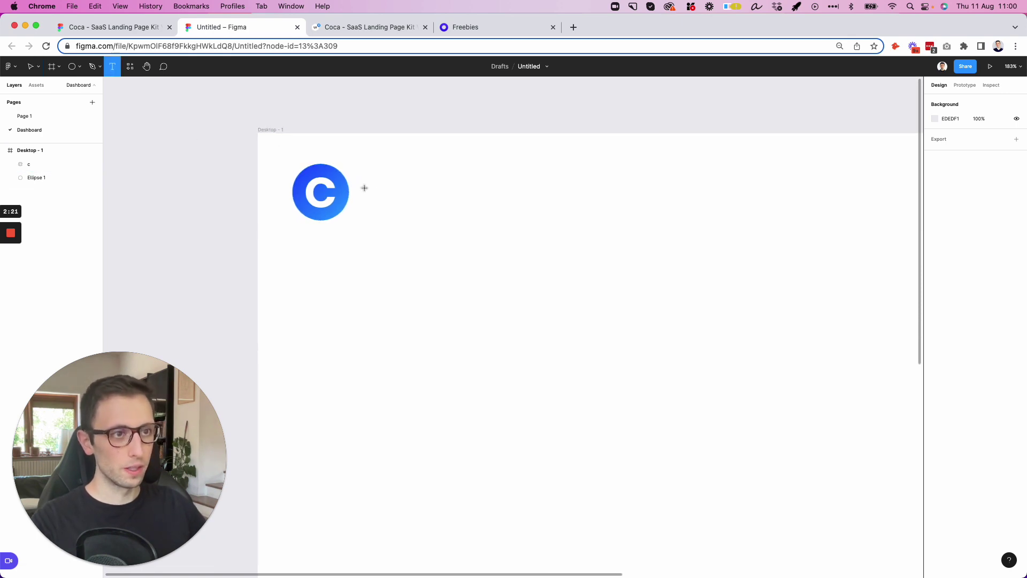
left_click(365, 187)
type("coca")
key("Escape")
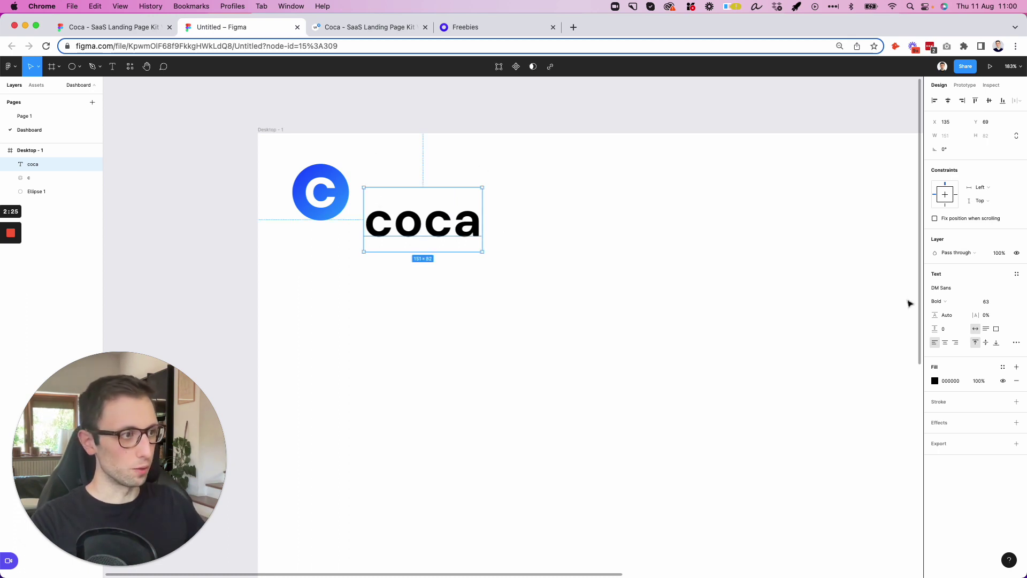
- Move the coca text level with the circle, to X 136 and Y 29
left_click_drag(432, 236, 430, 197)
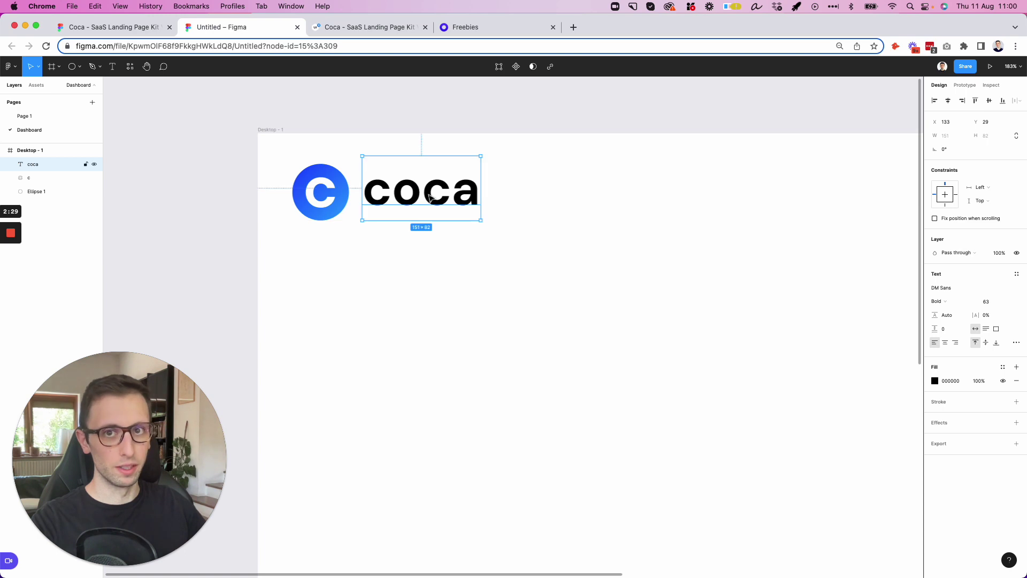
key("Right")
key("Right")
key("Right")
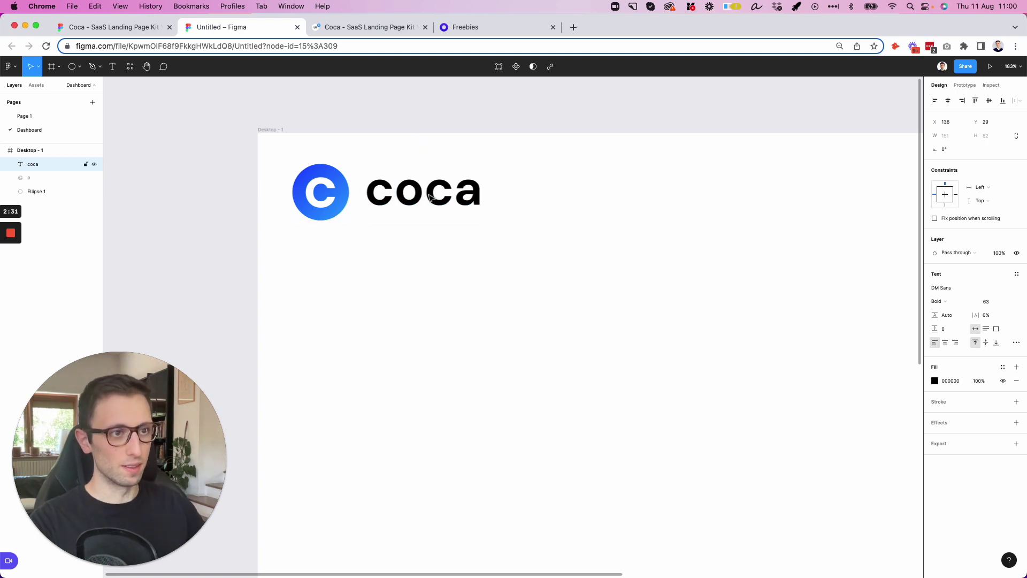
- Scale the circle and its letter c down together slightly, keeping their right edge in place beside the coca text
scroll(429, 196, "down", 1)
scroll(431, 197, "down", 1)
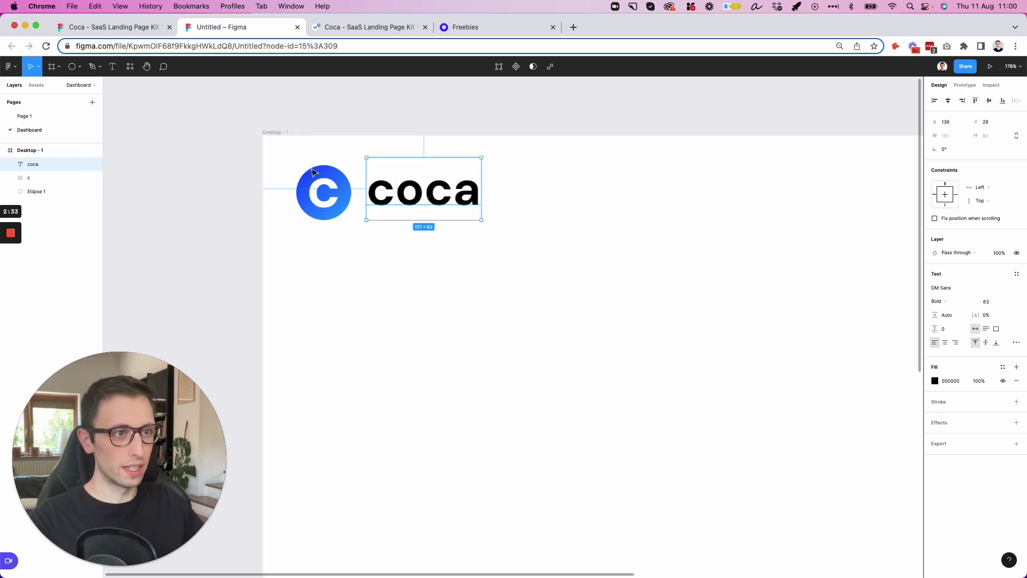
left_click(276, 148)
left_click_drag(291, 164, 349, 223)
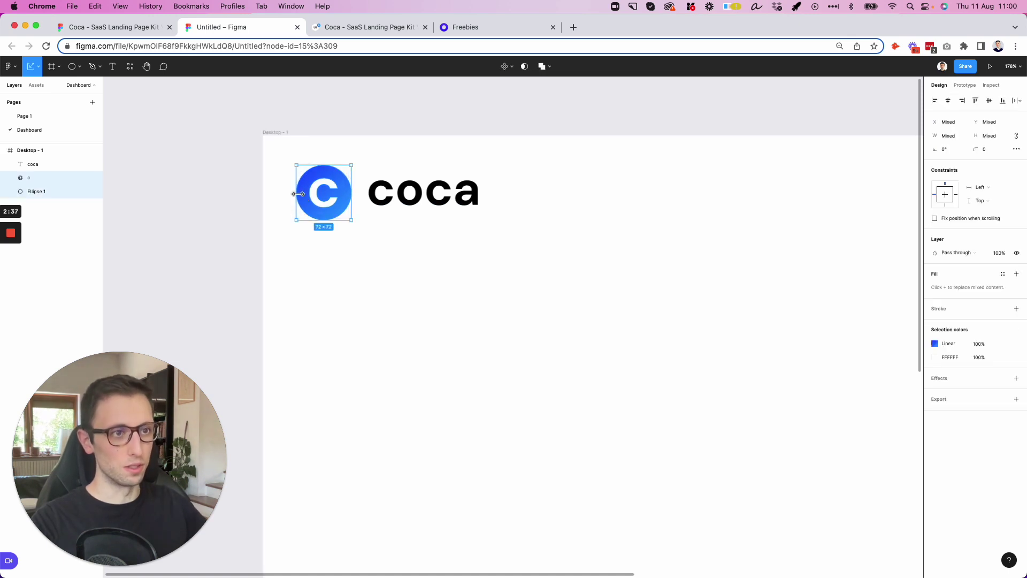
left_click_drag(298, 193, 306, 194)
left_click(524, 227)
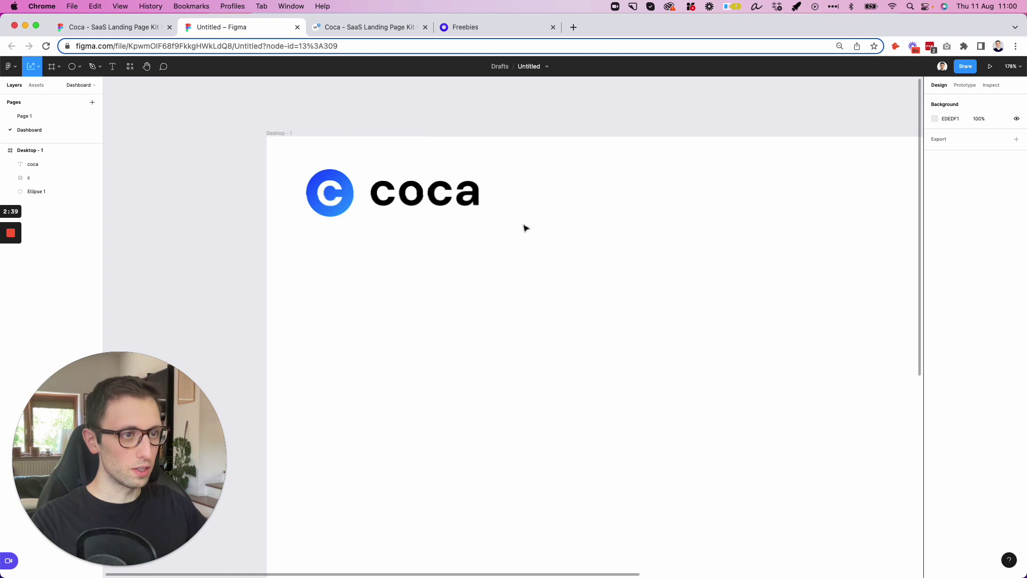
- Group the coca text, the letter c and the circle into one logo
scroll(523, 228, "down", 3)
left_click_drag(339, 184, 498, 251)
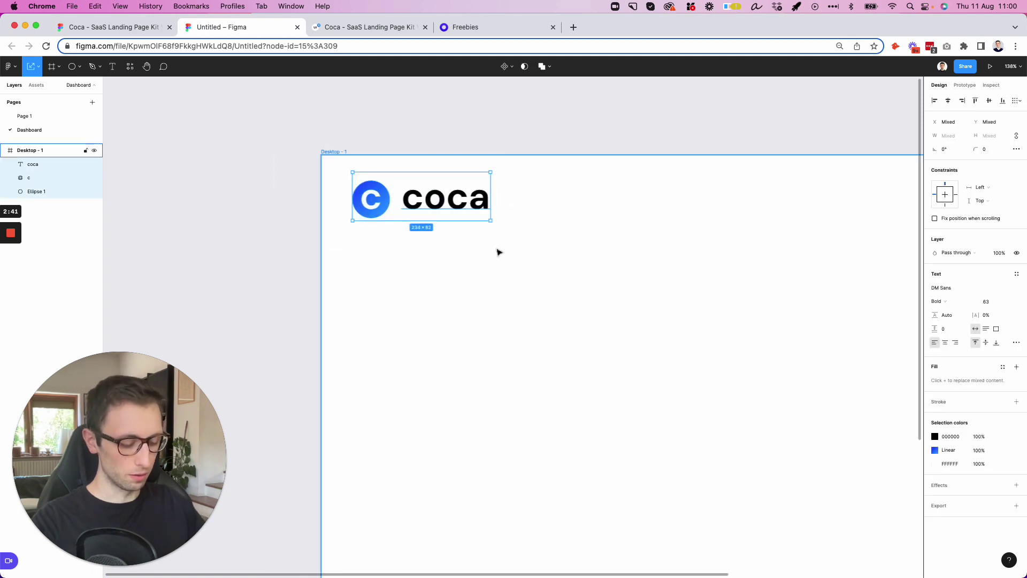
key("super+g")
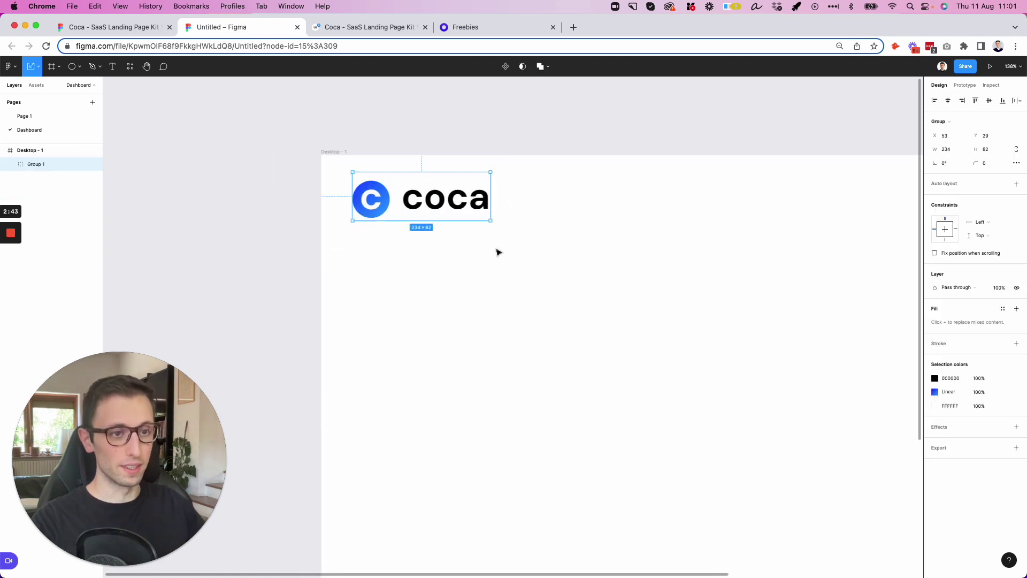
scroll(580, 237, "down", 3)
left_click(581, 237)
- Add a layout grid to the Desktop - 1 frame and set it to 12 columns
scroll(582, 237, "down", 3)
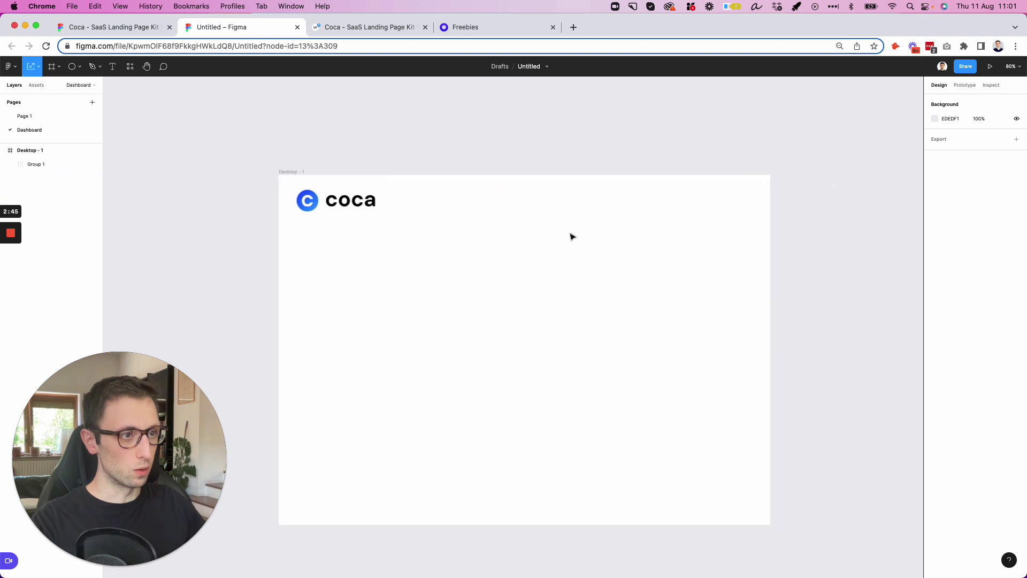
left_click(296, 171)
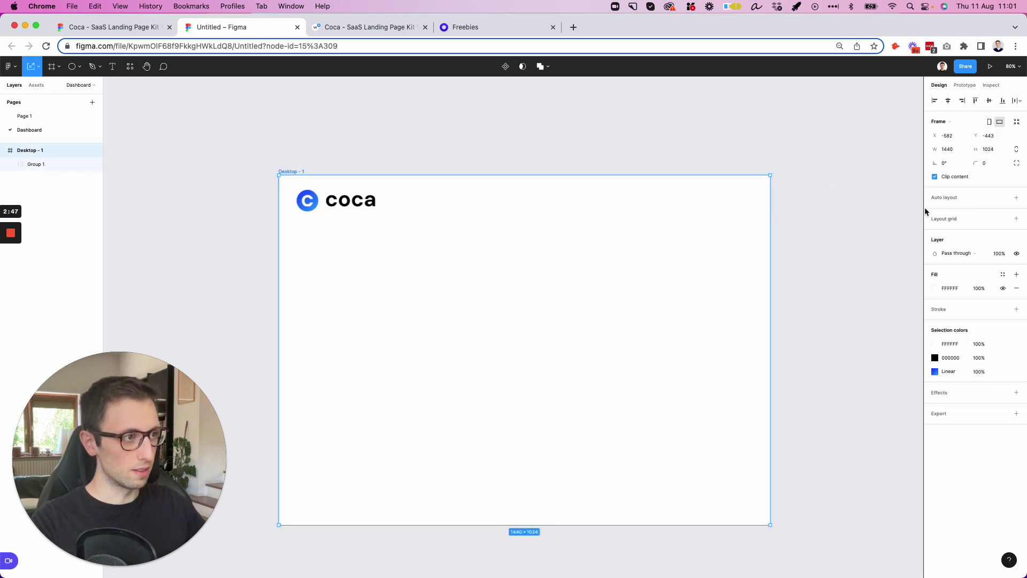
left_click(944, 218)
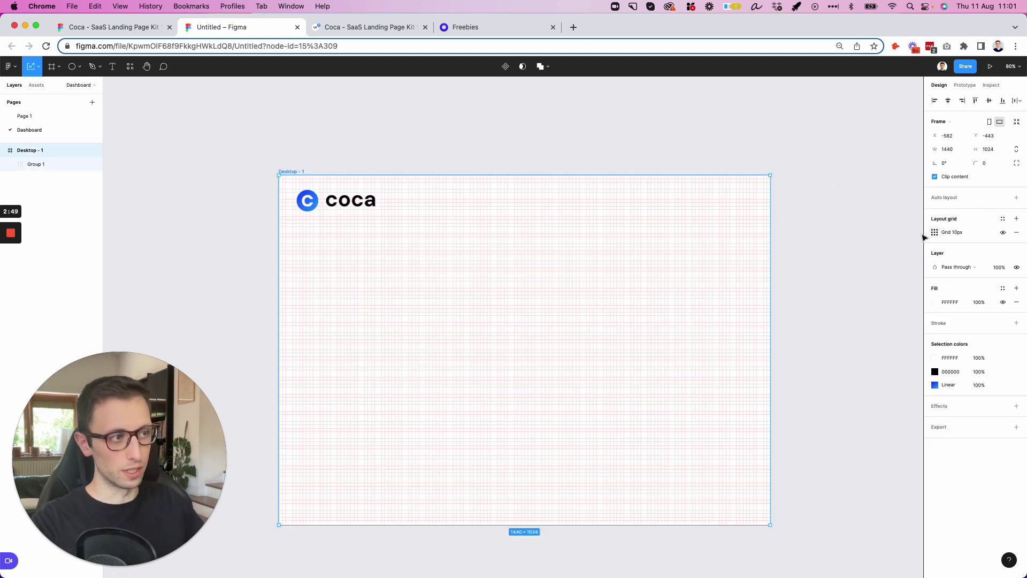
left_click(933, 232)
left_click(839, 240)
left_click(848, 240)
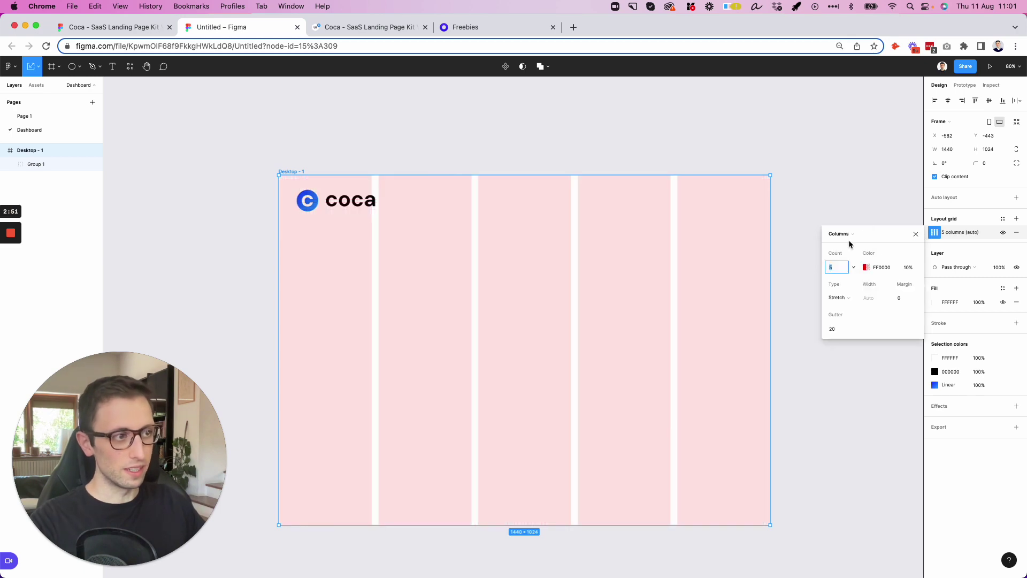
key("Up")
key("Up")
key("Up")
key("Up")
key("Up")
key("Up")
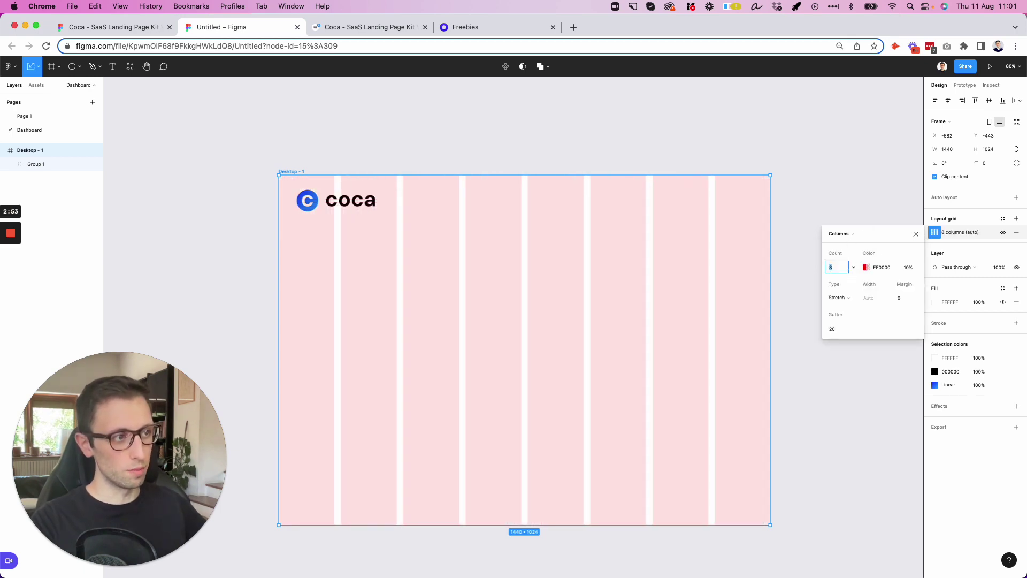
key("Up")
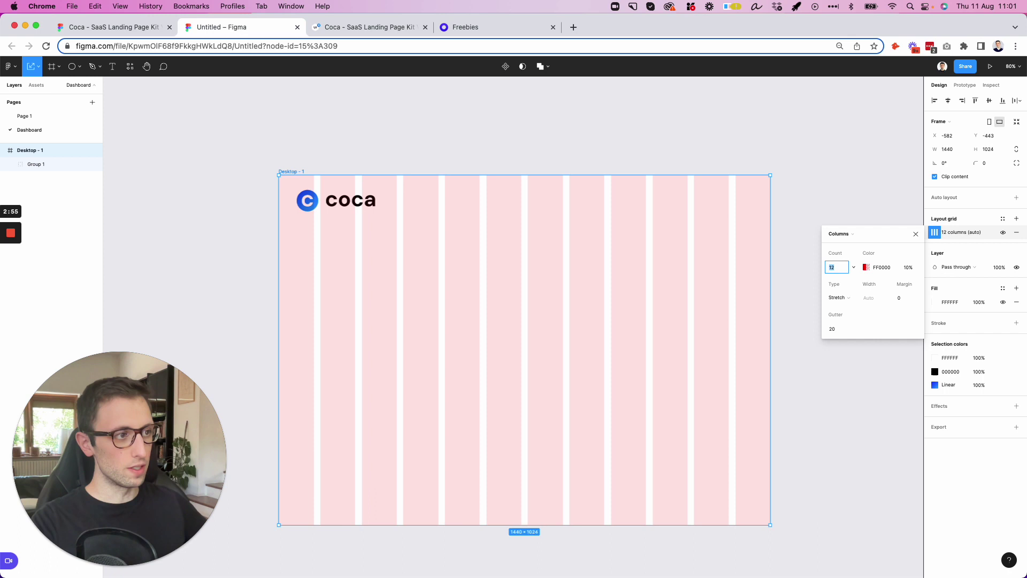
- Set the column grid's margin to 110
left_click(907, 300)
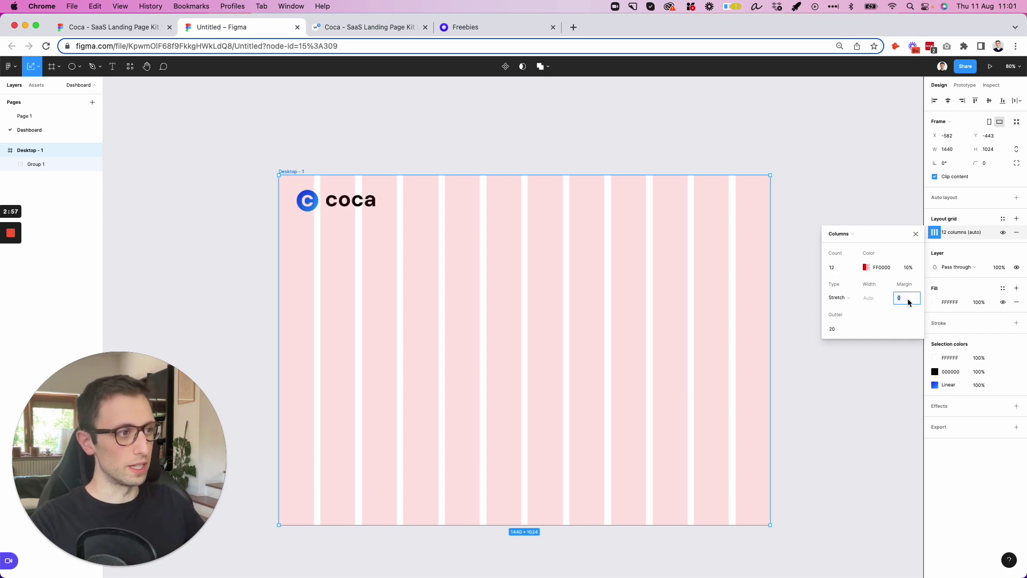
key("shift+Up")
key("shift+Up")
key("shift+Up")
key("shift+Up")
key("shift+Up")
key("shift+Up")
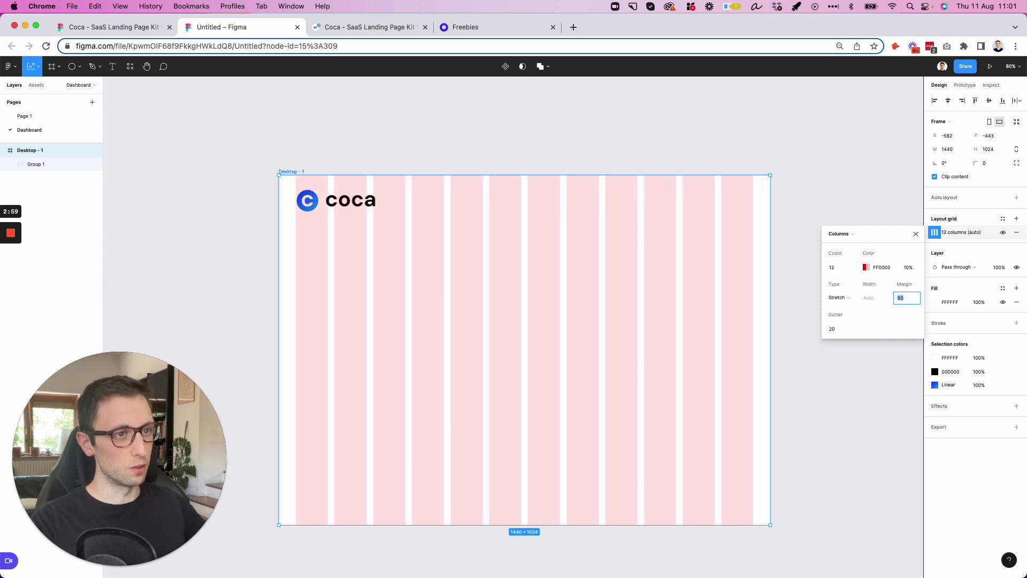
key("shift+Up")
key("shift+Up")
key("shift+Up")
key("shift+Up")
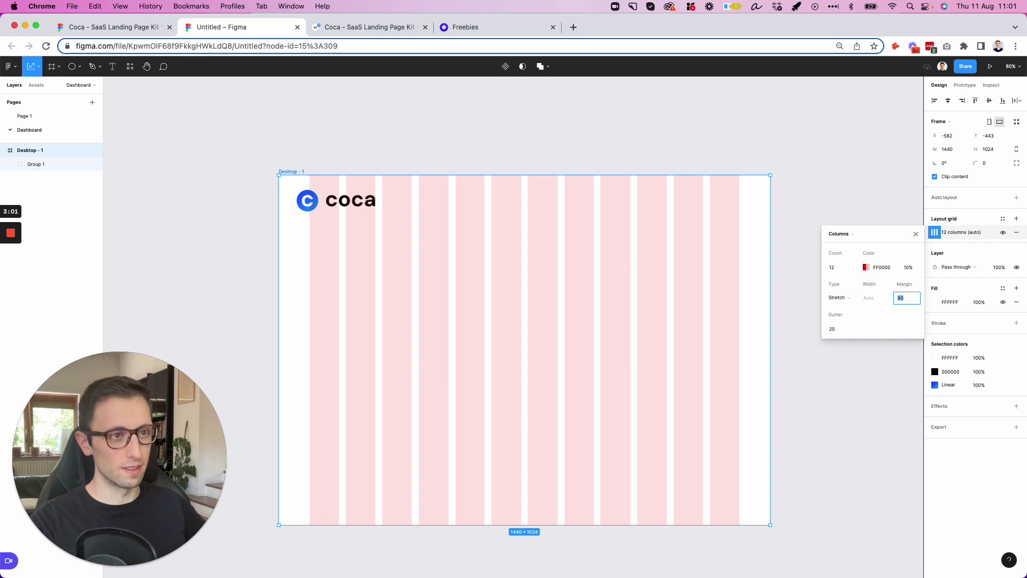
key("shift+Up")
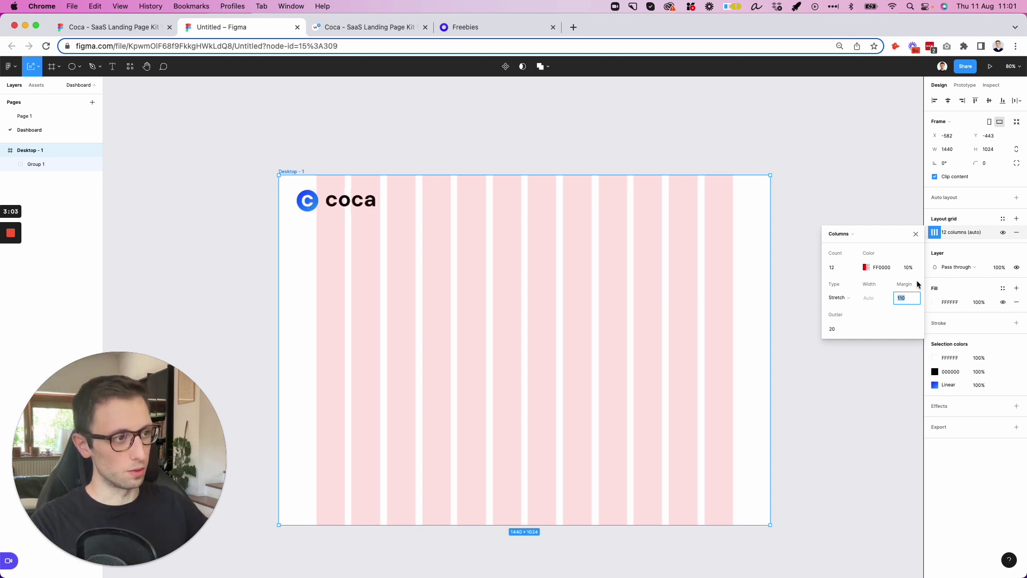
left_click(270, 208)
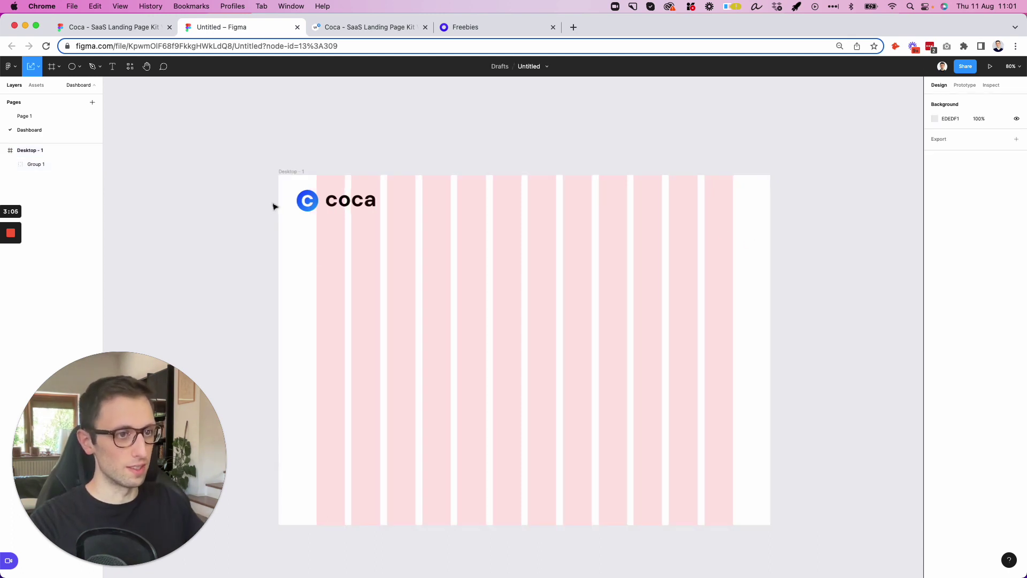
- Move the logo group to the left edge of the first grid column and scale it down to fit within two columns
left_click_drag(310, 200, 331, 201)
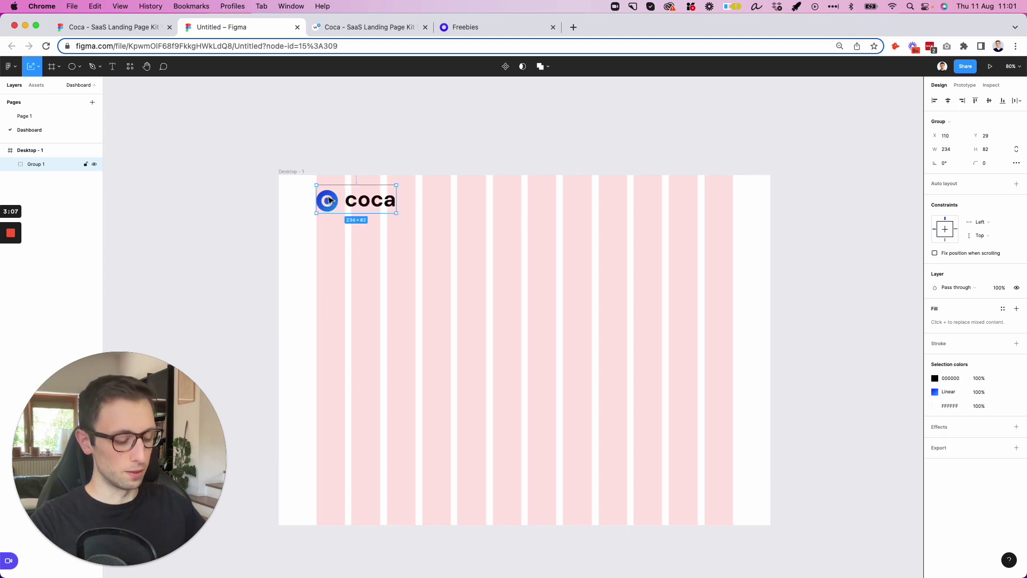
left_click_drag(397, 200, 367, 200)
left_click(418, 213)
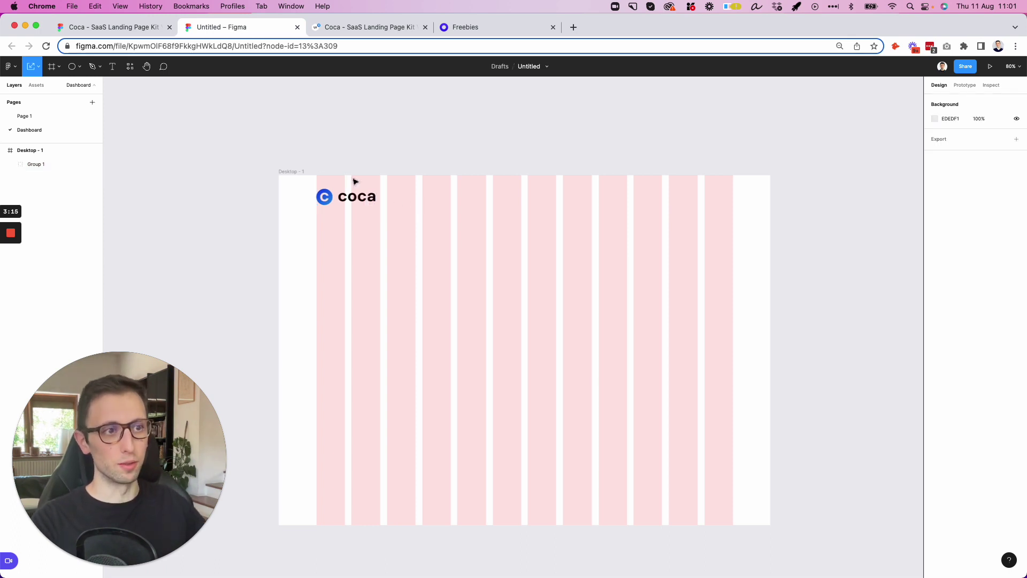
- Recolor the Desktop - 1 column grid to the pale grey-blue E9EDF3
left_click(289, 171)
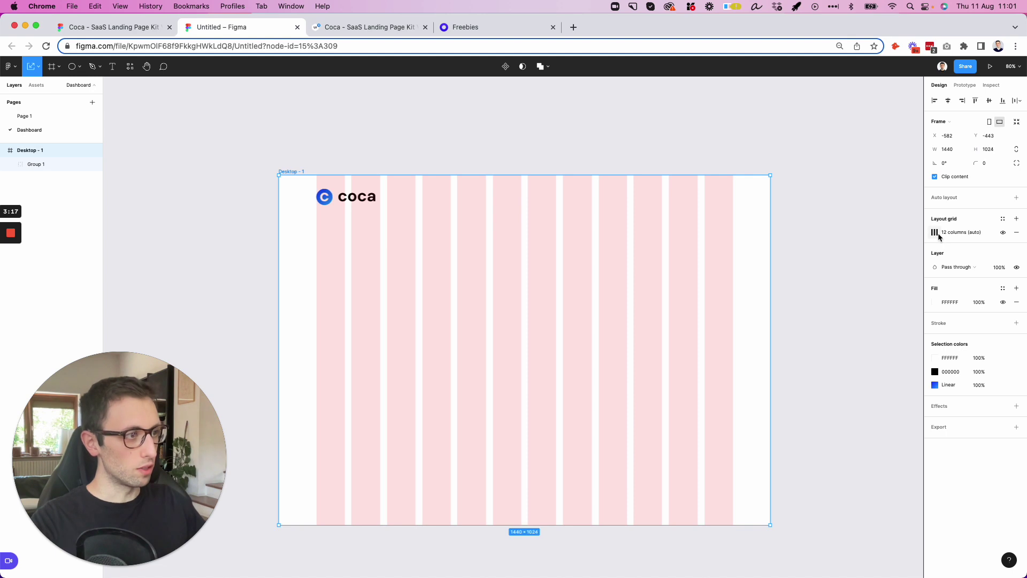
left_click(936, 233)
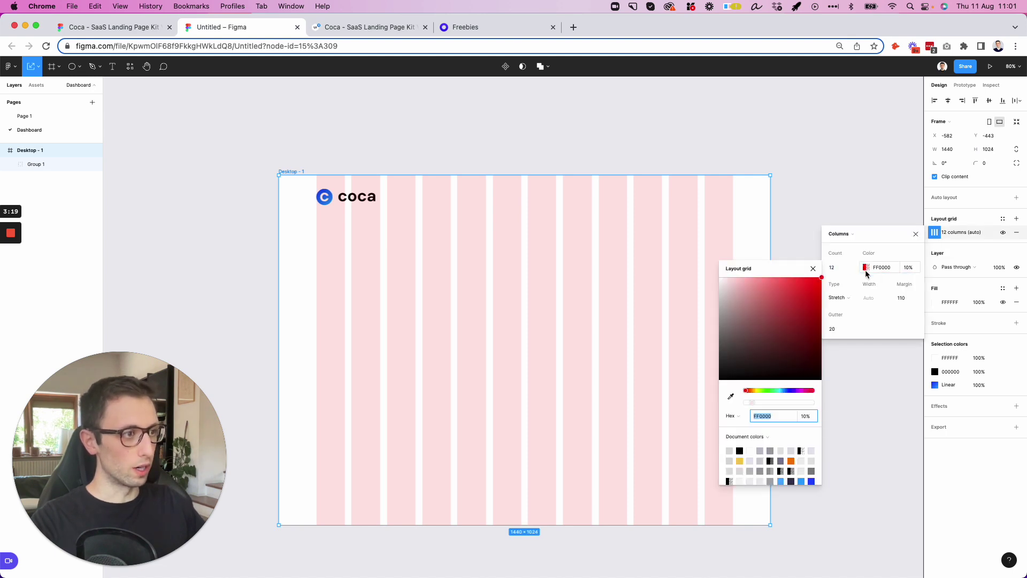
type("0075FF")
key("Return")
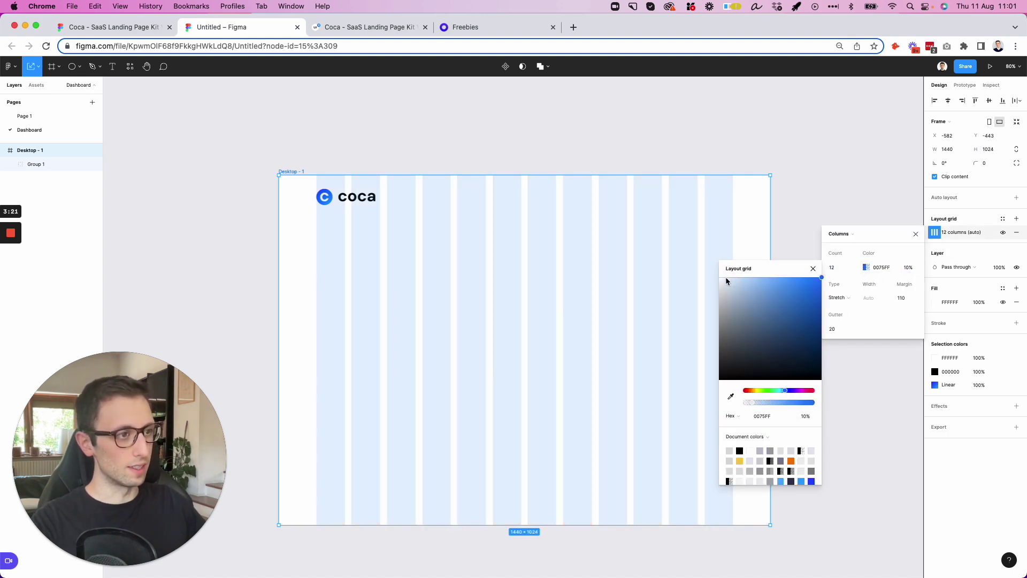
left_click_drag(726, 277, 725, 284)
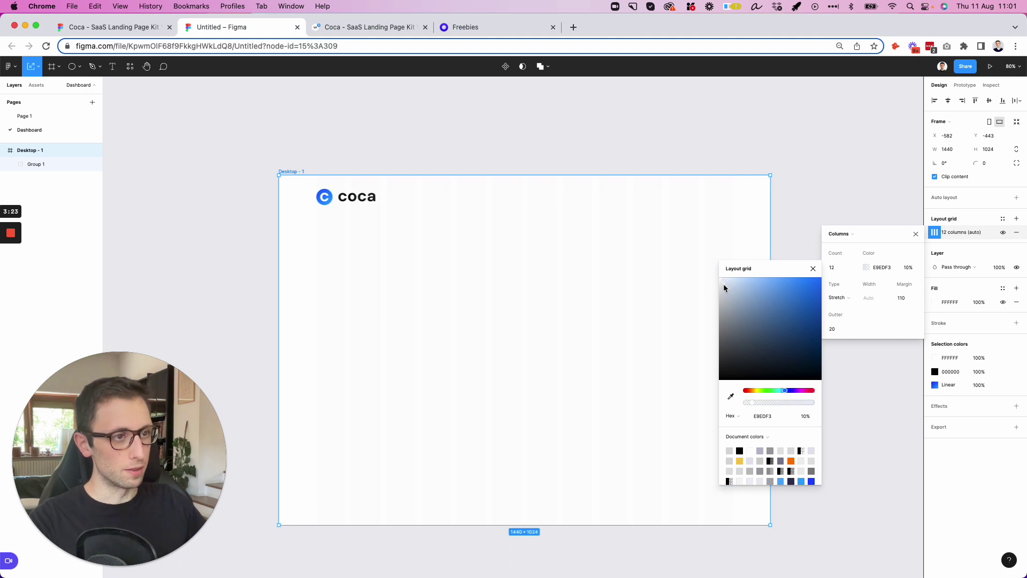
left_click(567, 275)
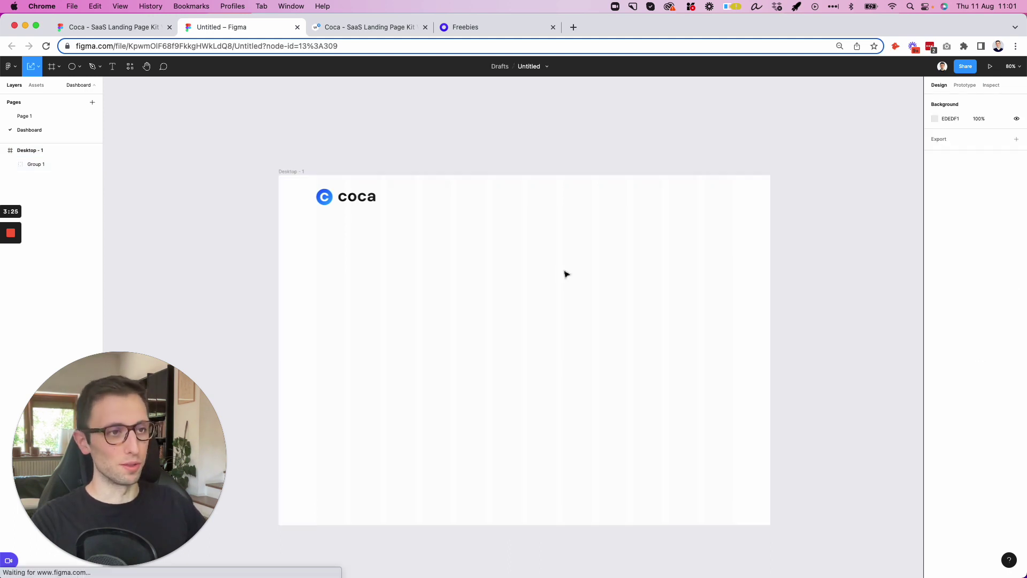
- Add the text "Sign in" near the upper right of the Desktop - 1 frame, in the header row with the logo
scroll(495, 215, "up", 5)
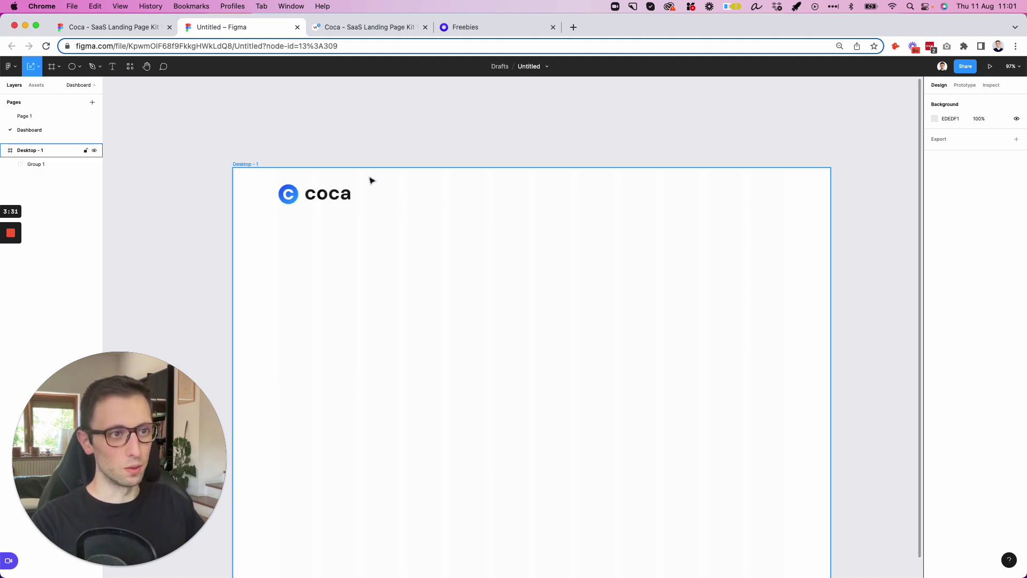
key("t")
left_click(667, 192)
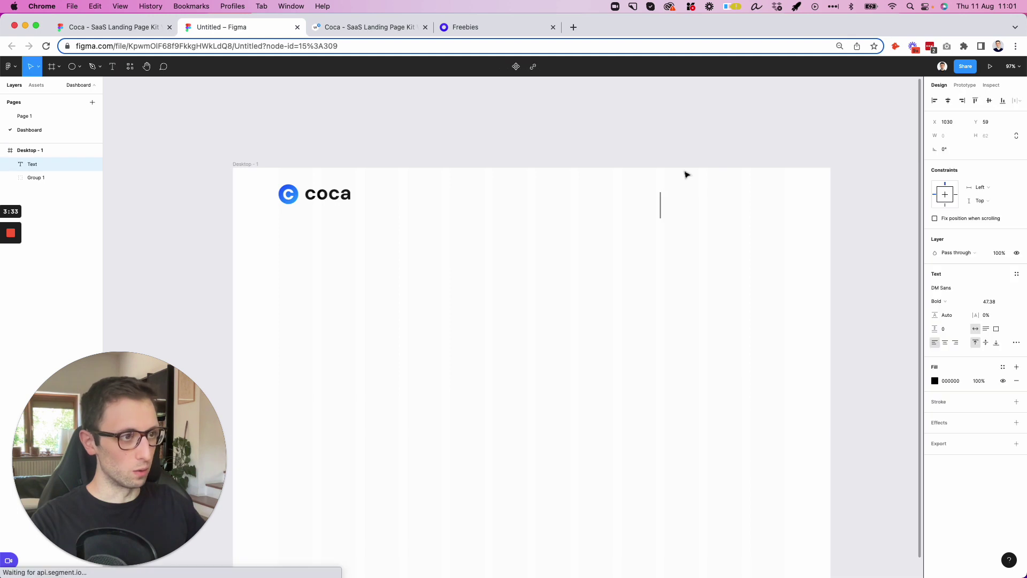
type("Sign in")
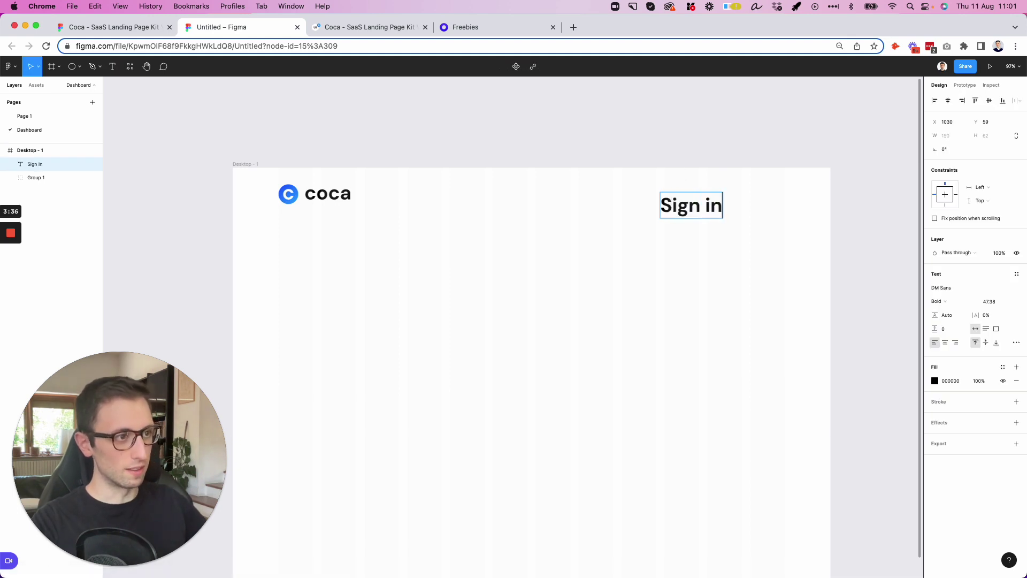
key("Escape")
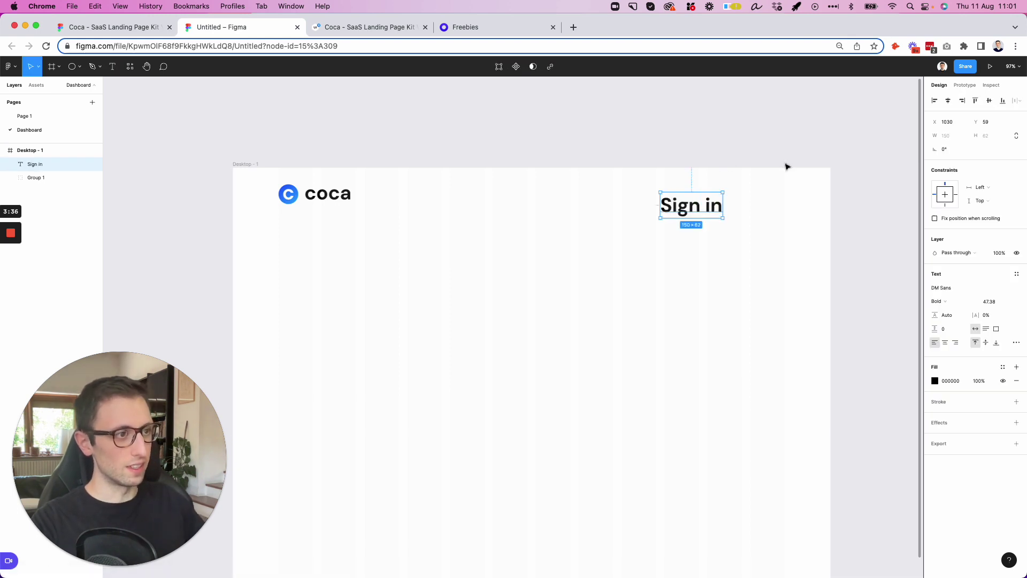
- Set the font size of the Sign in text to 17
left_click(991, 302)
key("shift+Down")
key("shift+Down")
key("shift+Down")
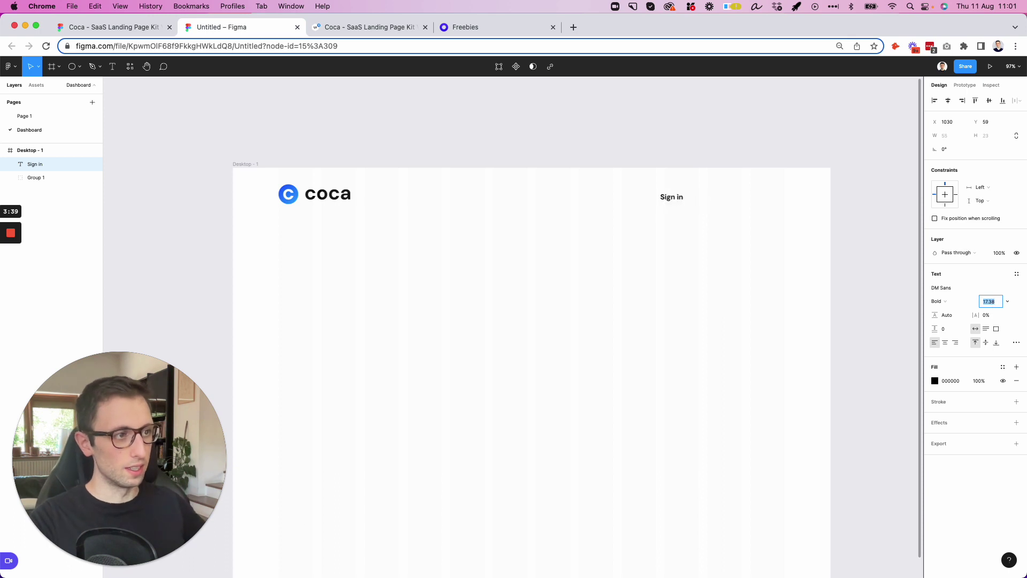
key("Right")
key("BackSpace")
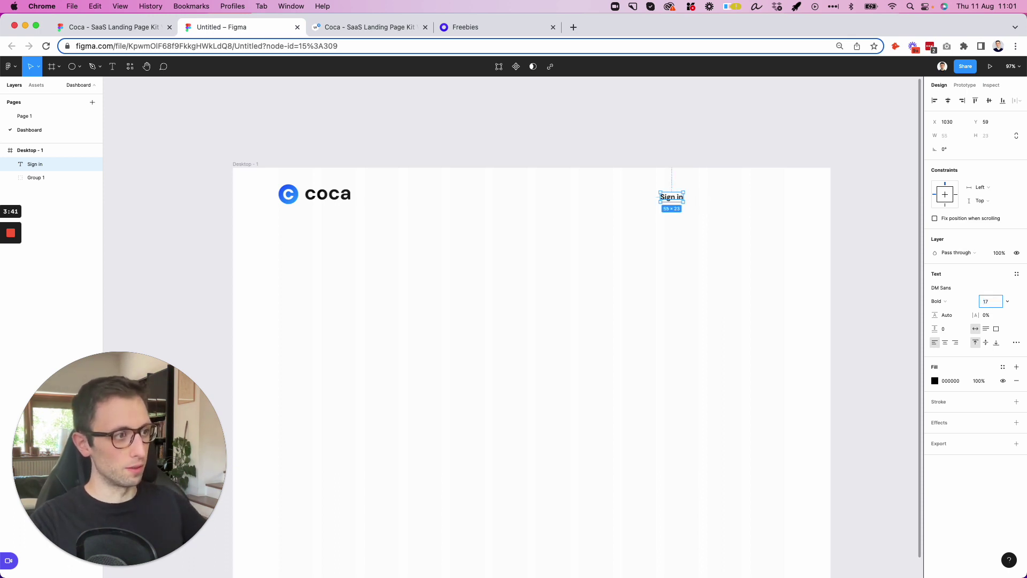
left_click(761, 222)
- Create a pill-shaped rectangle of about 113 by 59 behind the Sign in text, with a corner radius of 71
scroll(741, 183, "up", 5)
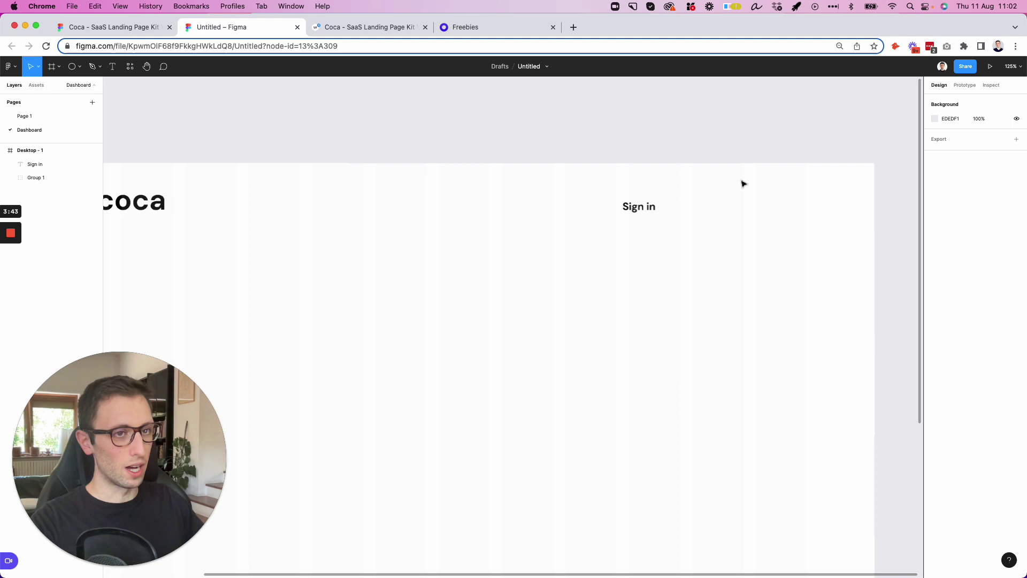
key("r")
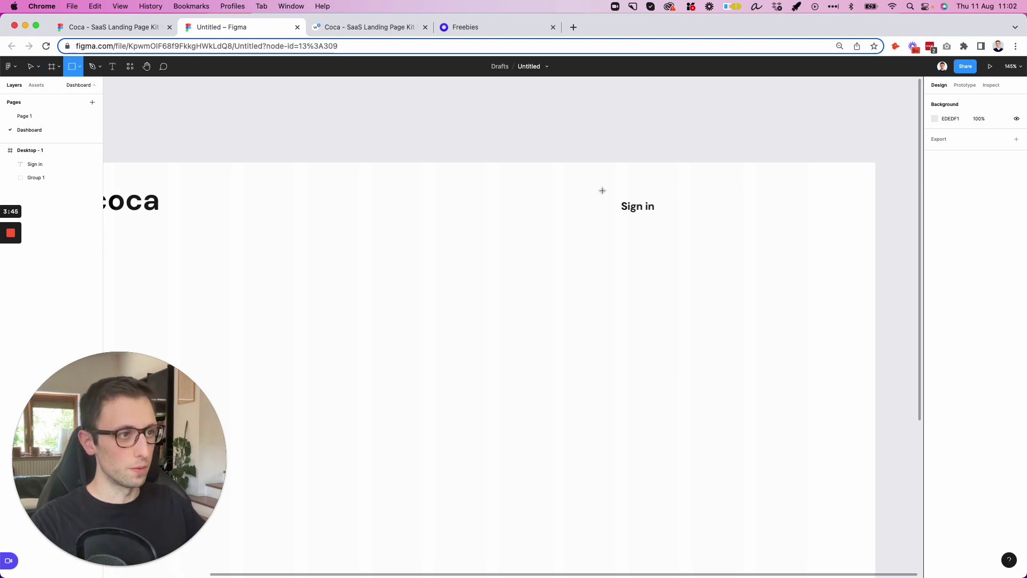
mouse_move(603, 190)
left_mouse_down()
mouse_move(684, 224)
mouse_move(674, 223)
left_mouse_up()
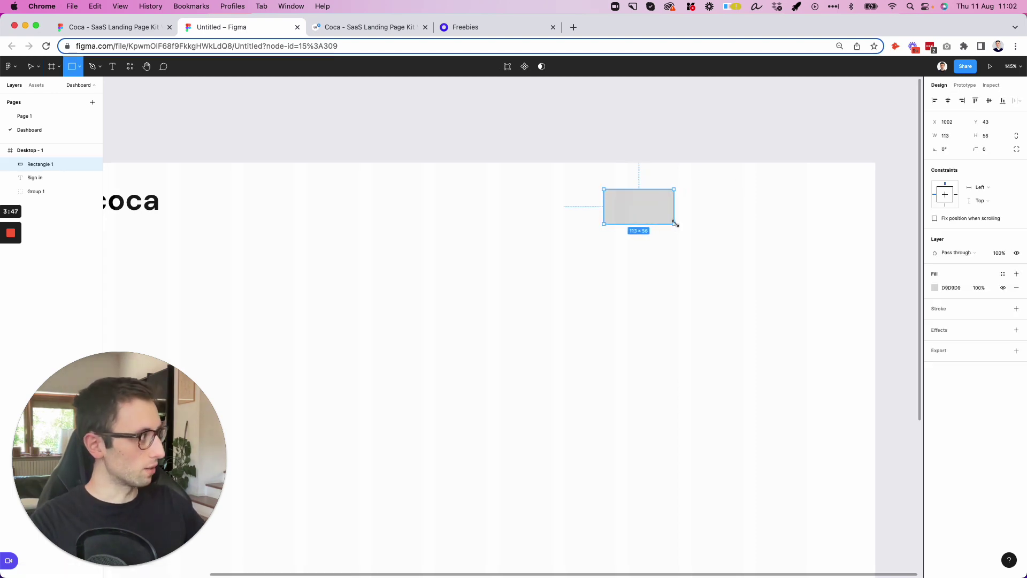
key("super+alt+bracketleft")
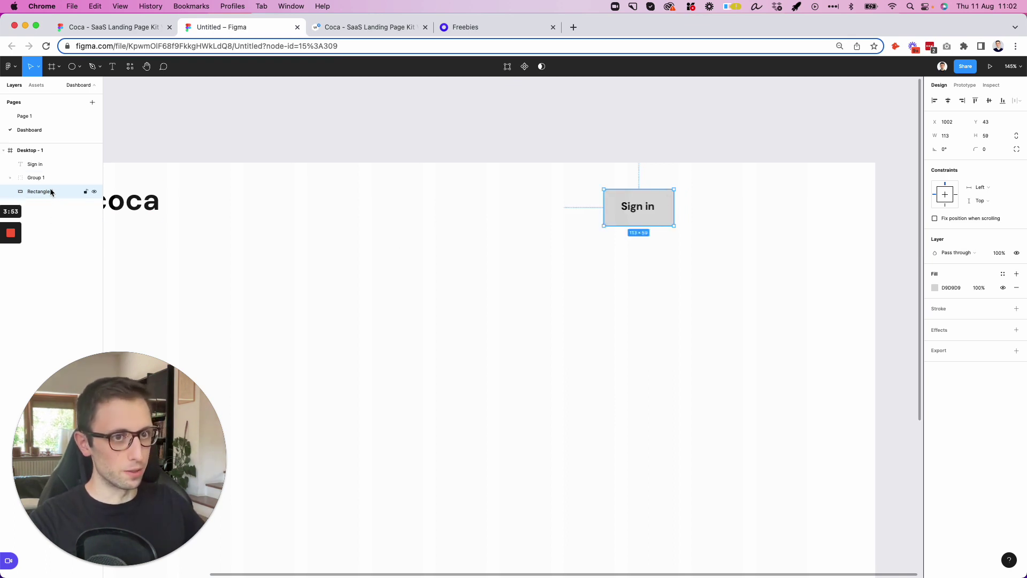
left_click_drag(667, 222, 666, 220)
left_click_drag(975, 150, 541, 152)
- Fill the pill shape with the blue sampled from the logo circle and set the fill opacity to 10%
scroll(741, 179, "left", 5)
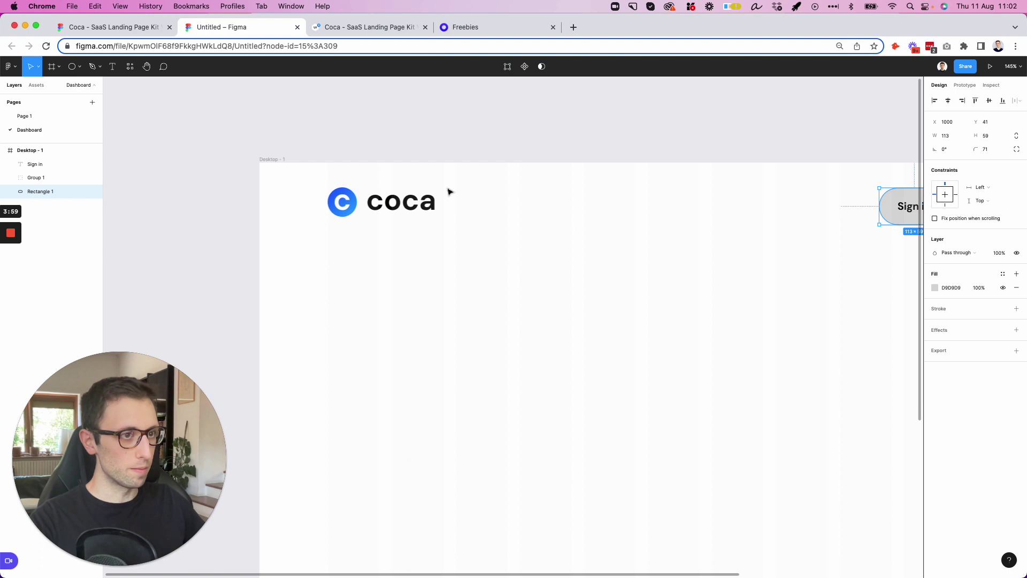
scroll(448, 192, "right", 2)
key("i")
left_click(261, 188)
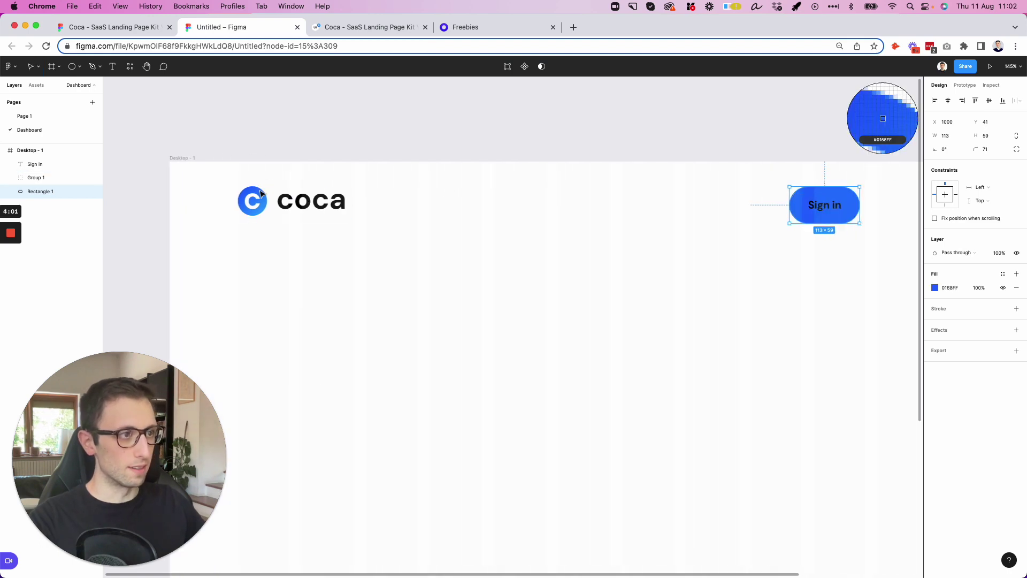
left_click(978, 289)
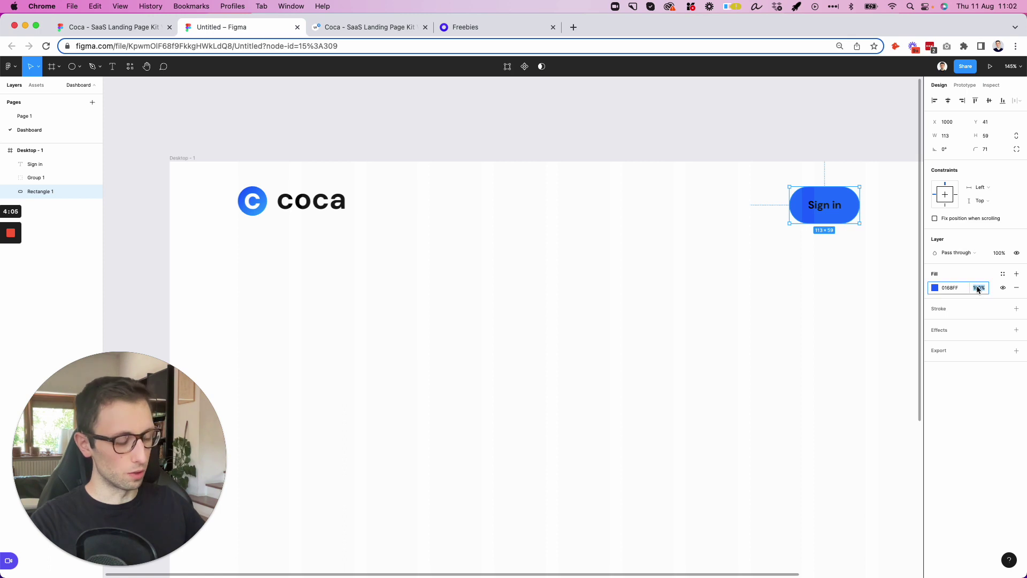
key("Return")
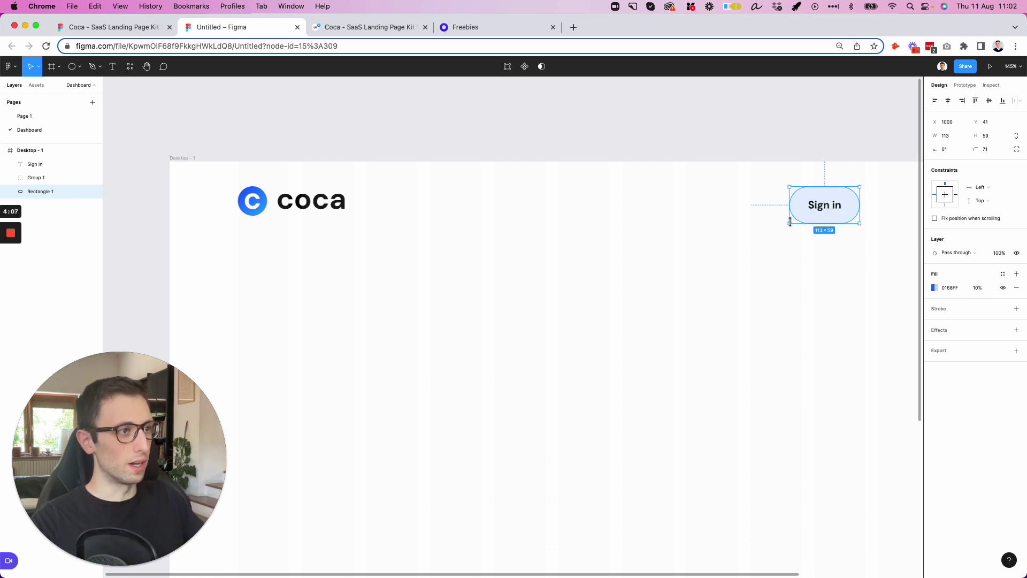
- Reduce the pill shape's height to 49, keeping it centred around the Sign in text
left_click(690, 254)
scroll(690, 256, "right", 3)
left_click(769, 201)
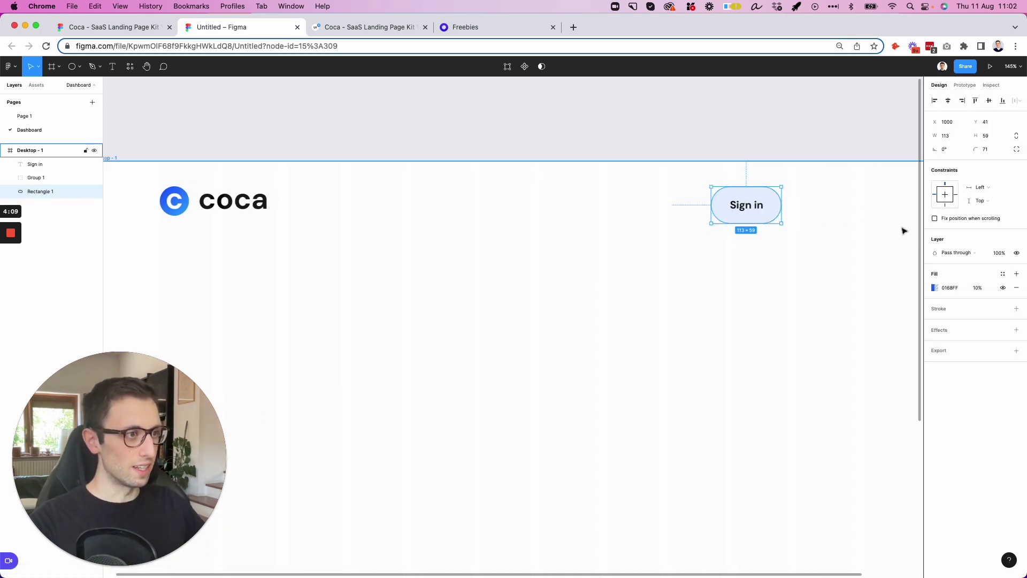
left_click_drag(763, 187, 763, 191)
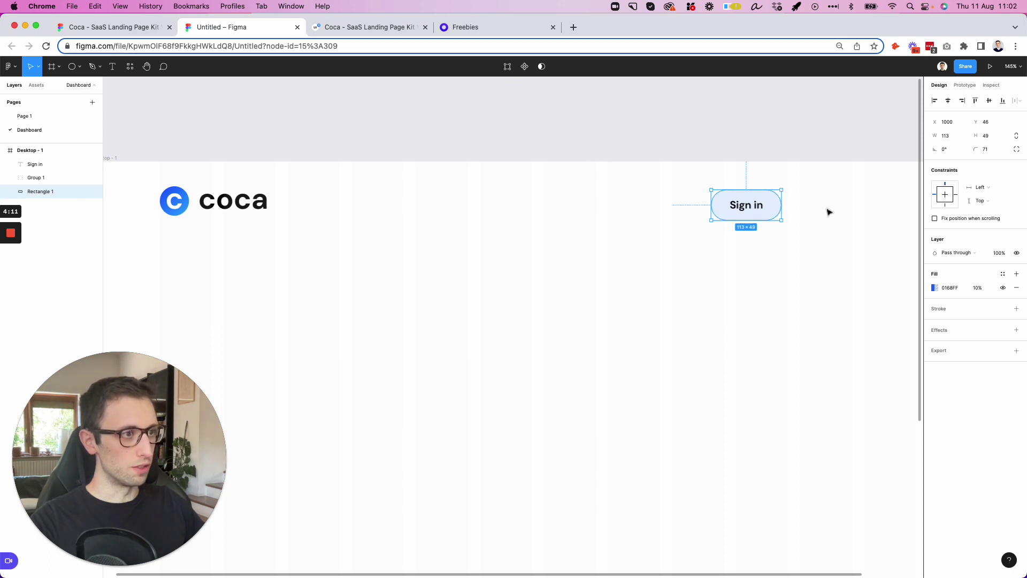
- Move the Sign in text and its pill shape together further right in the header and group them
left_click_drag(826, 210, 733, 219)
scroll(734, 220, "down", 1)
scroll(736, 223, "down", 2)
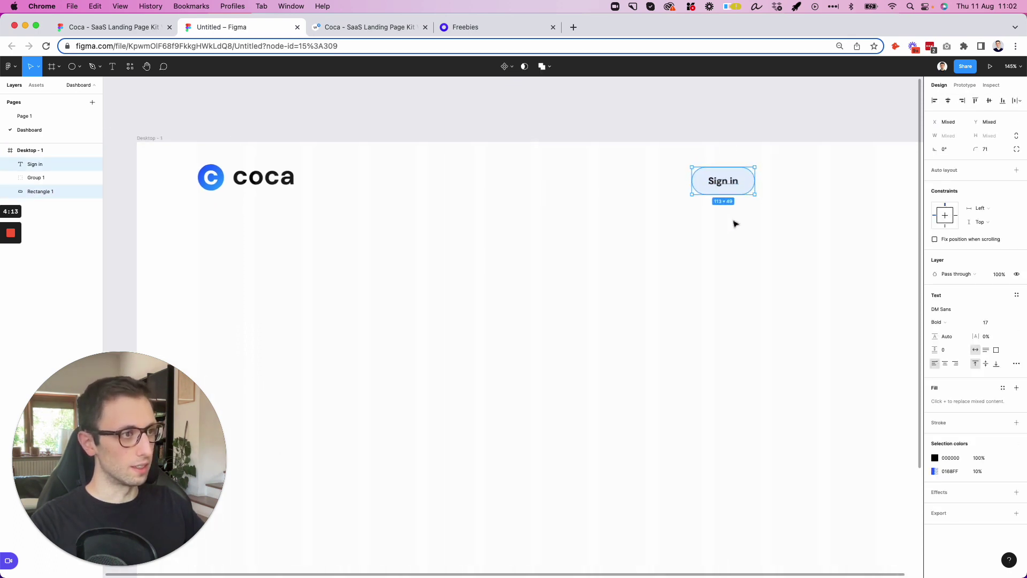
scroll(824, 222, "right", 2)
left_click_drag(685, 190, 712, 189)
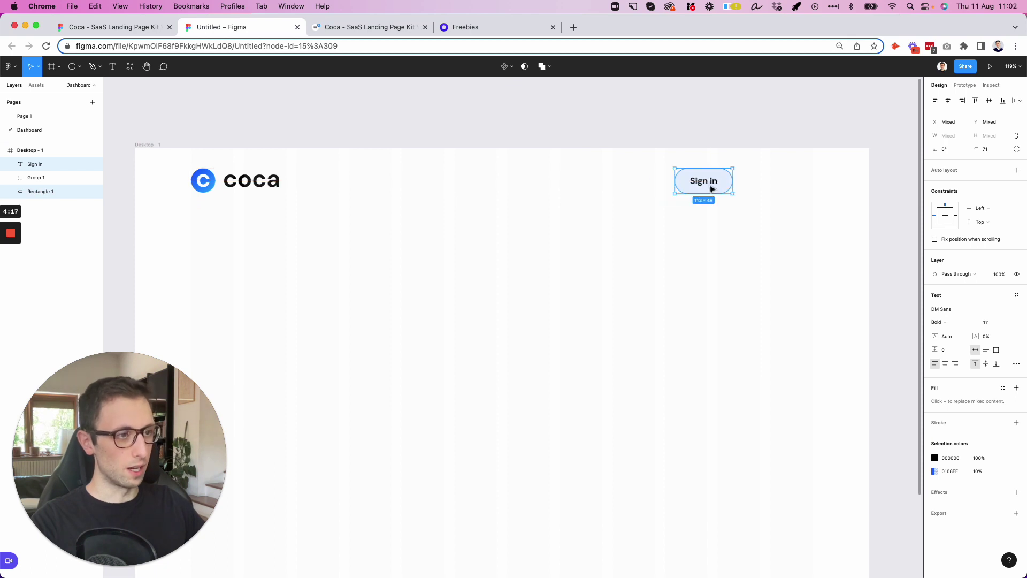
key("super+g")
left_click(727, 211)
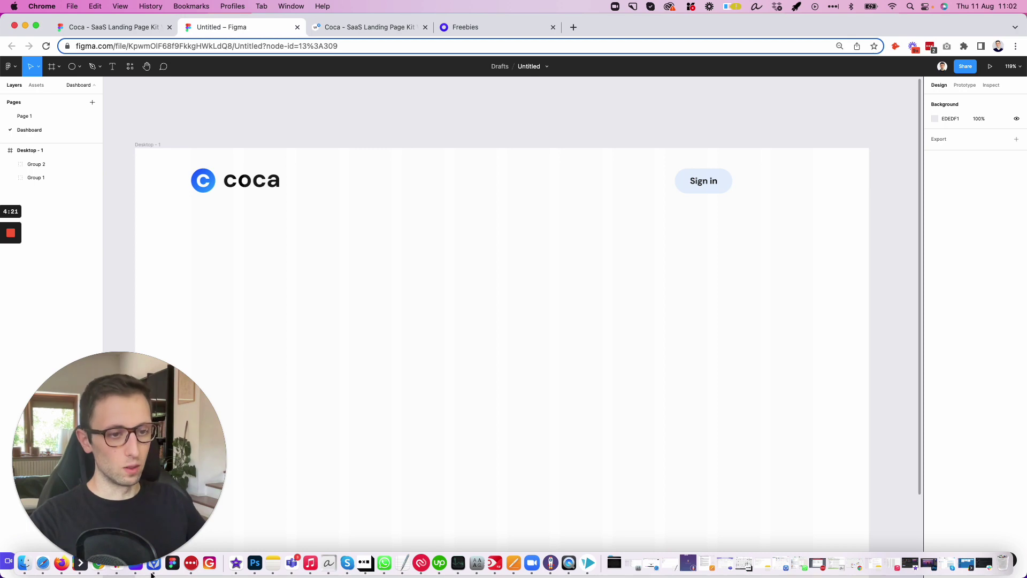
- Switch to Nucleo and bring its window over to the desktop space showing the Figma design
left_click(365, 562)
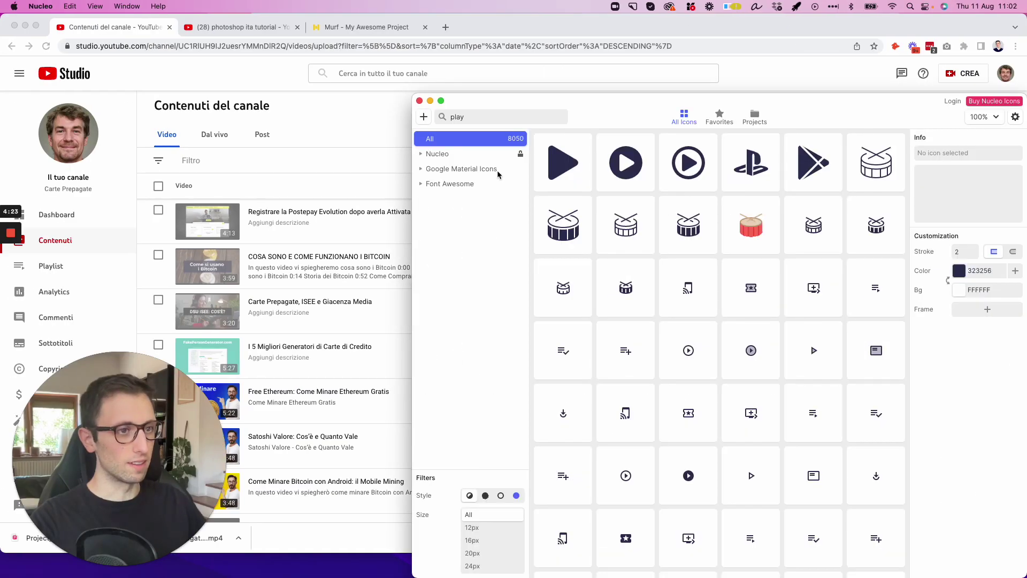
left_click_drag(591, 101, 543, 577)
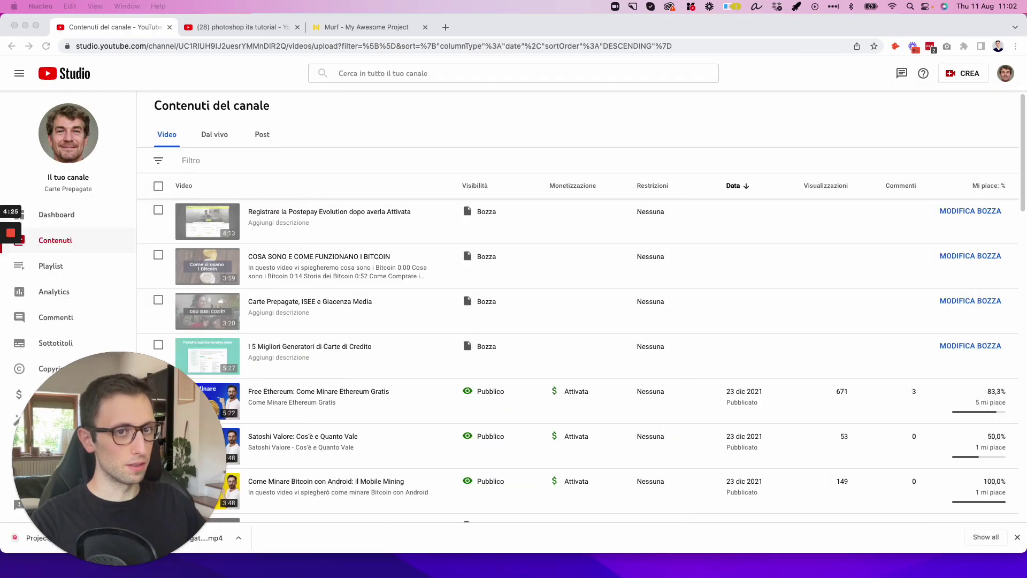
key("ctrl+Right")
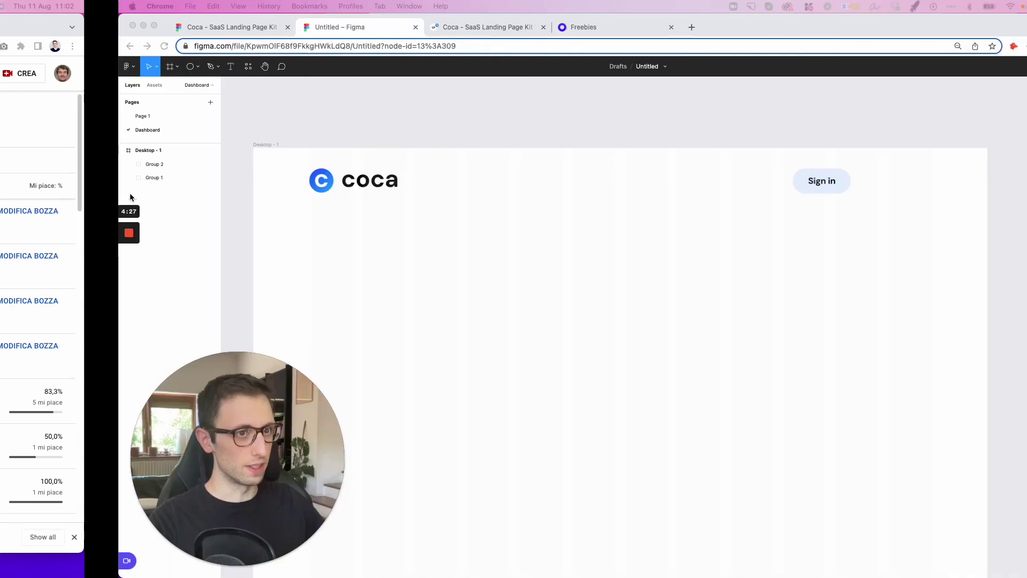
left_click_drag(0, 125, 539, 128)
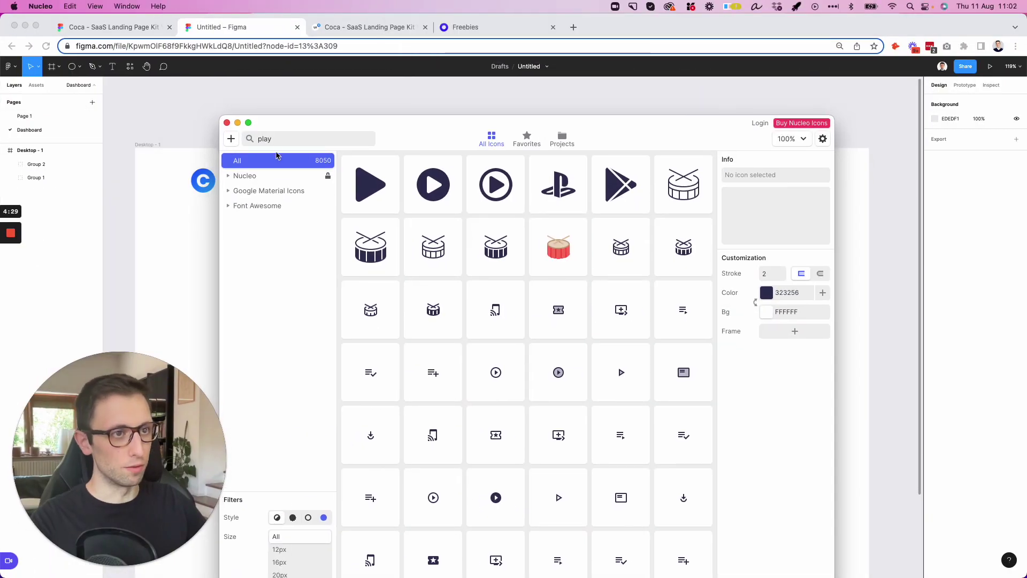
- Move the Nucleo window below the page header and search all icons for "hamburger"
left_click(282, 143)
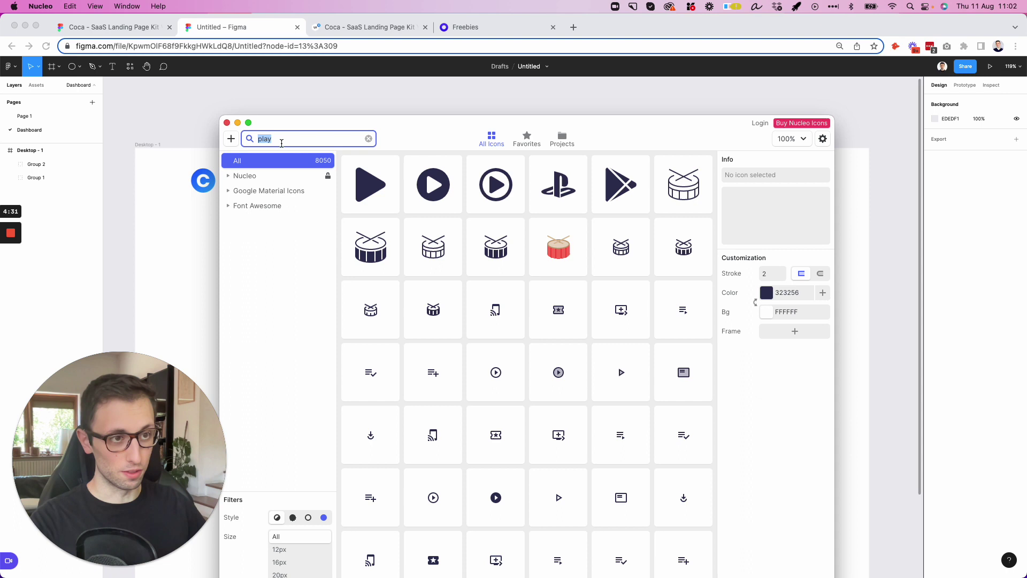
left_click_drag(365, 122, 356, 300)
left_click(313, 316)
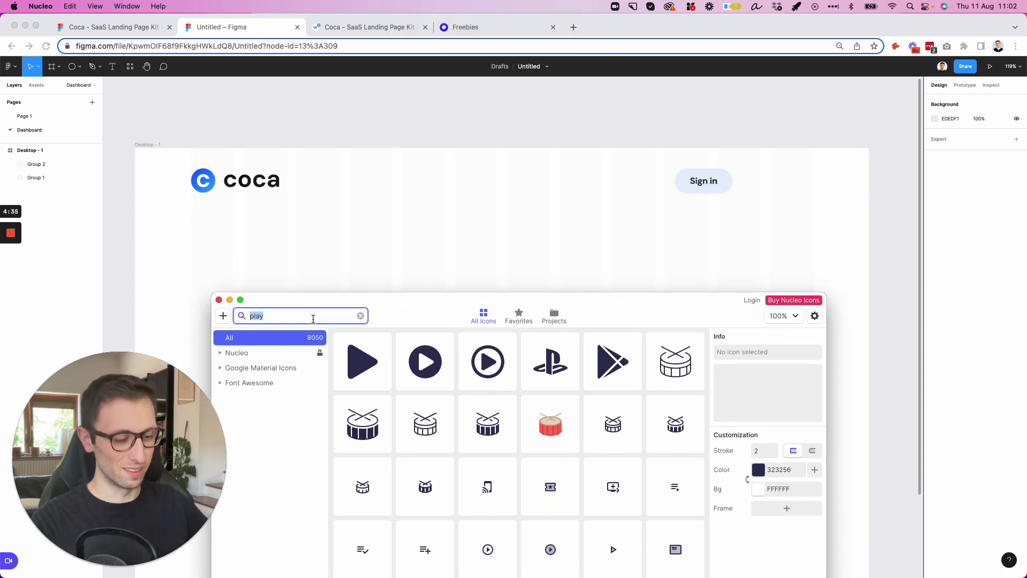
type("hamburger")
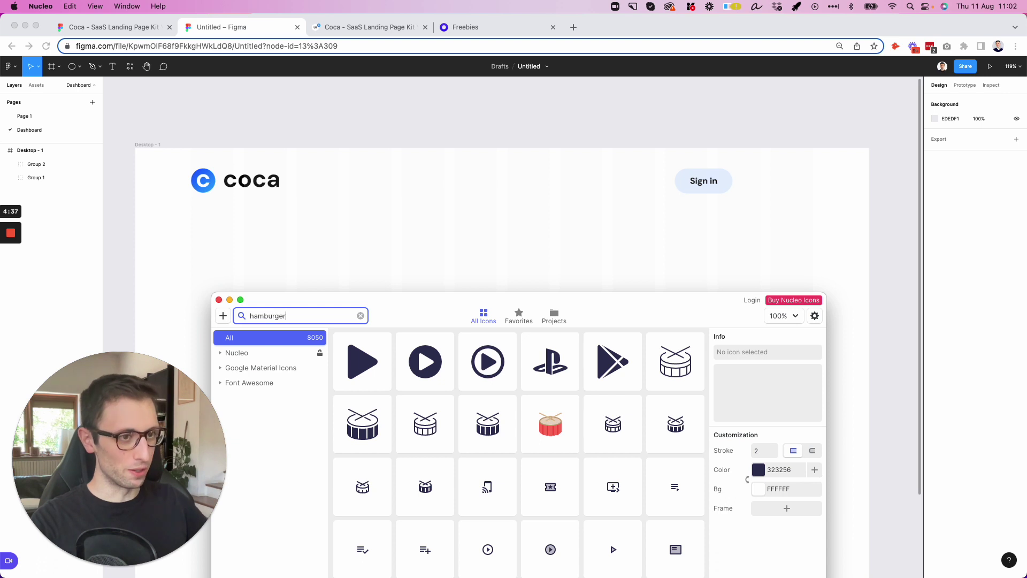
- Place the small bold menu icon with staggered lines right of the Sign in button and scale it to about 39 by 39
scroll(362, 271, "up", 1)
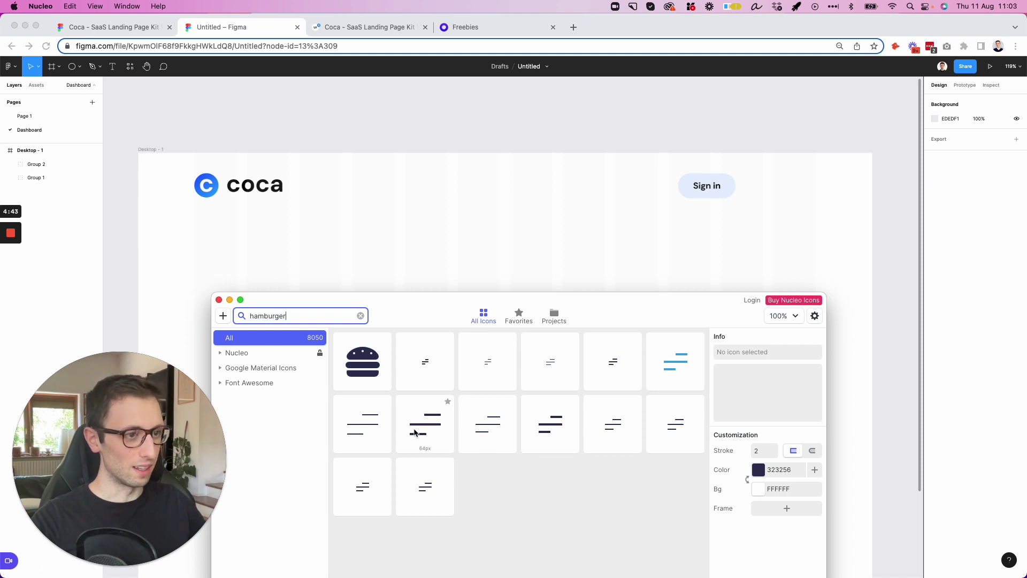
left_click_drag(613, 365, 773, 184)
scroll(805, 189, "up", 3)
left_click(762, 183)
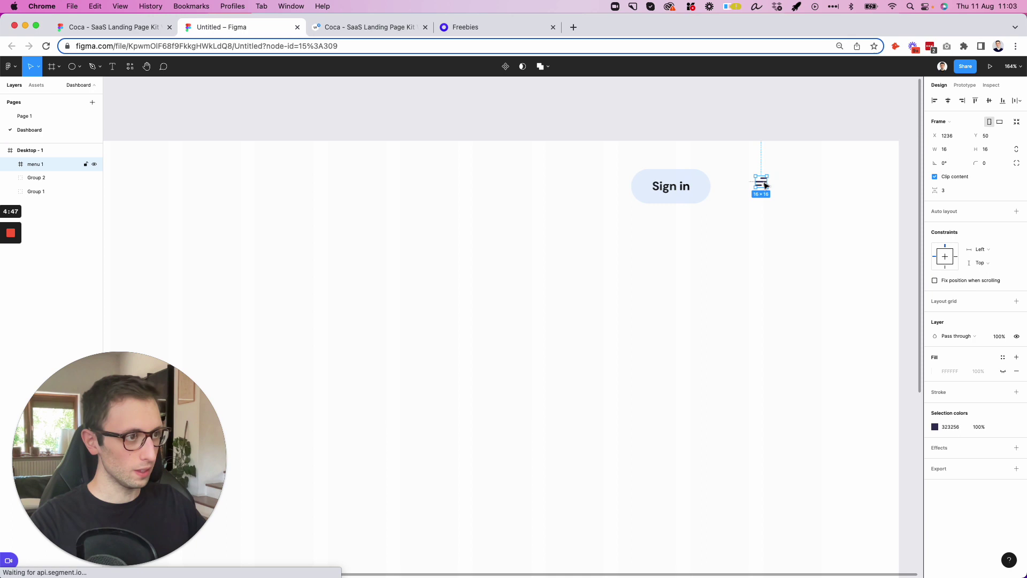
mouse_move(767, 181)
left_mouse_down()
mouse_move(788, 181)
mouse_move(766, 188)
left_mouse_up()
scroll(766, 187, "down", 3)
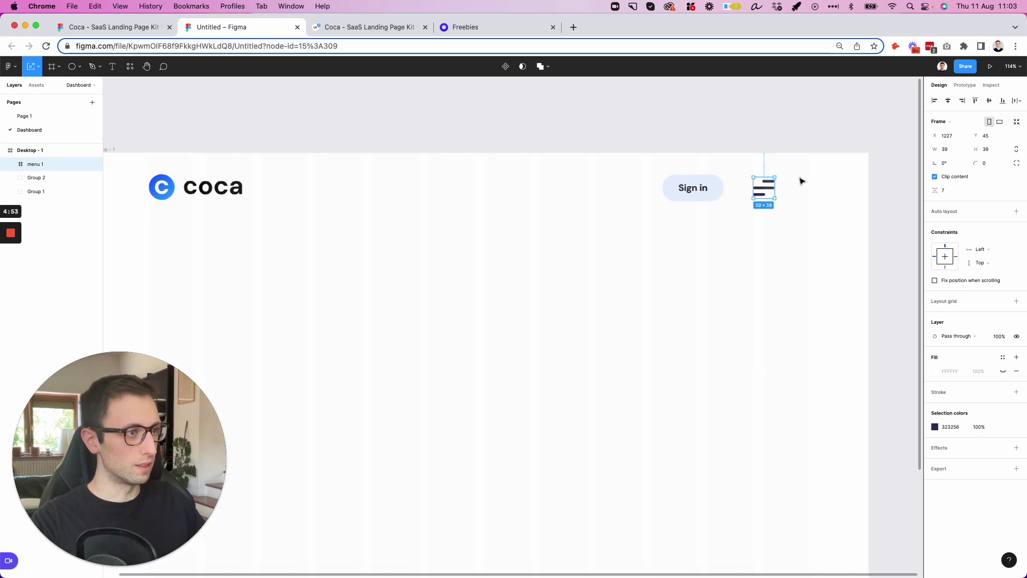
- Set the height of the menu icon's three lines to 4
scroll(799, 177, "up", 3)
left_click_drag(805, 171, 744, 206)
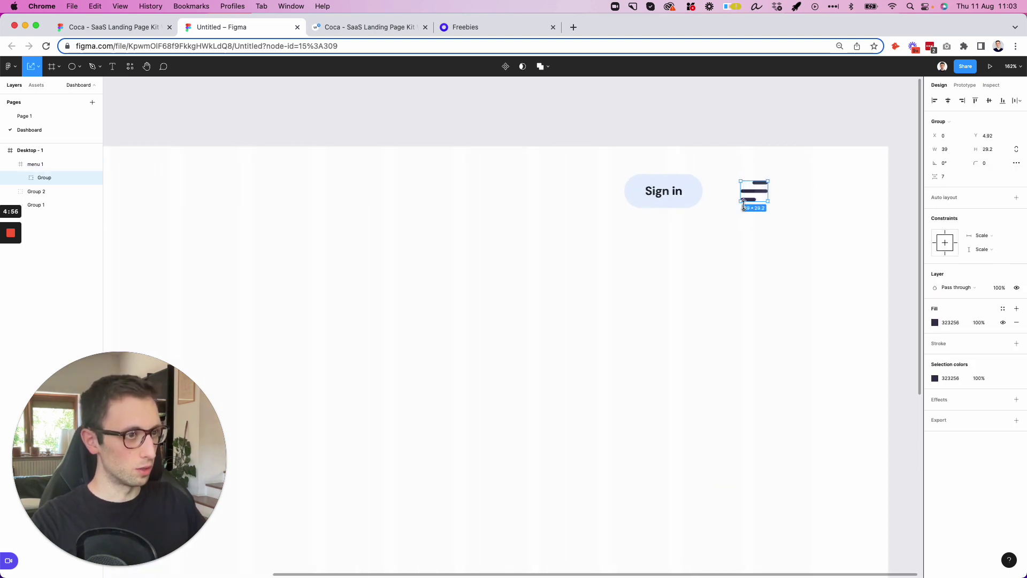
left_click(22, 179)
left_click(51, 191)
left_click(61, 218, "shift")
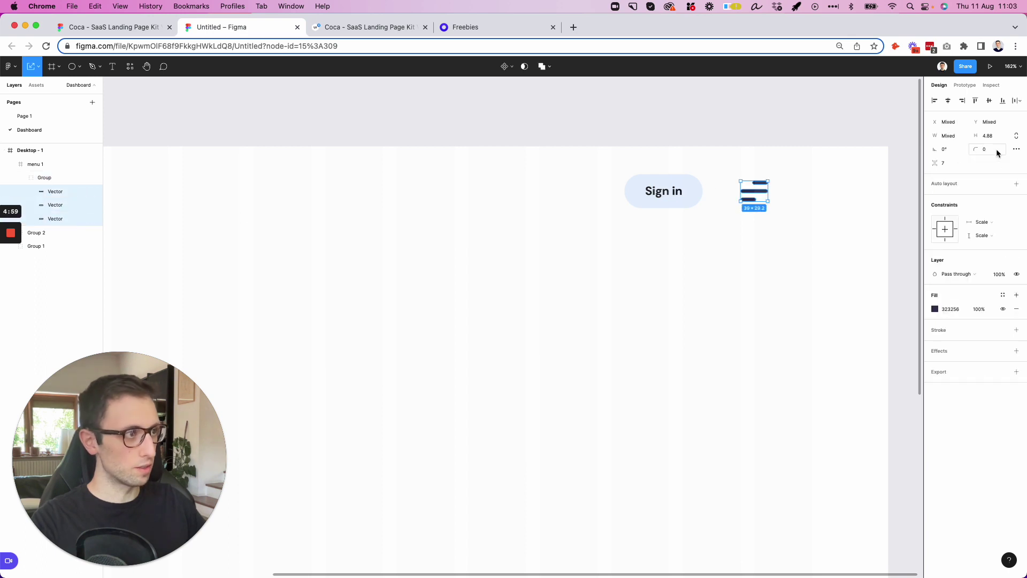
key("Escape")
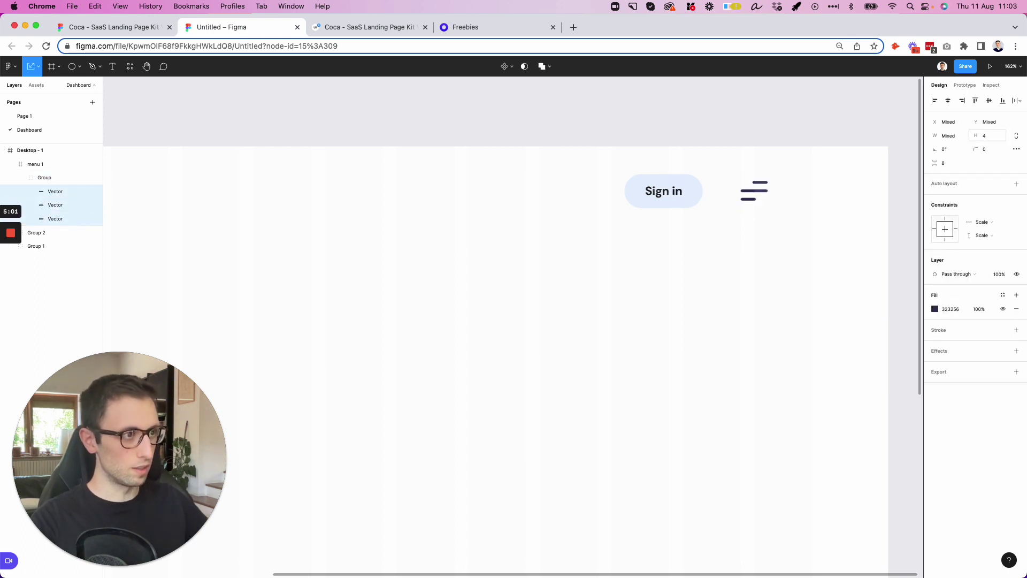
left_click(795, 193)
- Move the menu icon right to X 1291 and the Sign in button right to X 1134, keeping both at their current height
left_click_drag(758, 200, 799, 196)
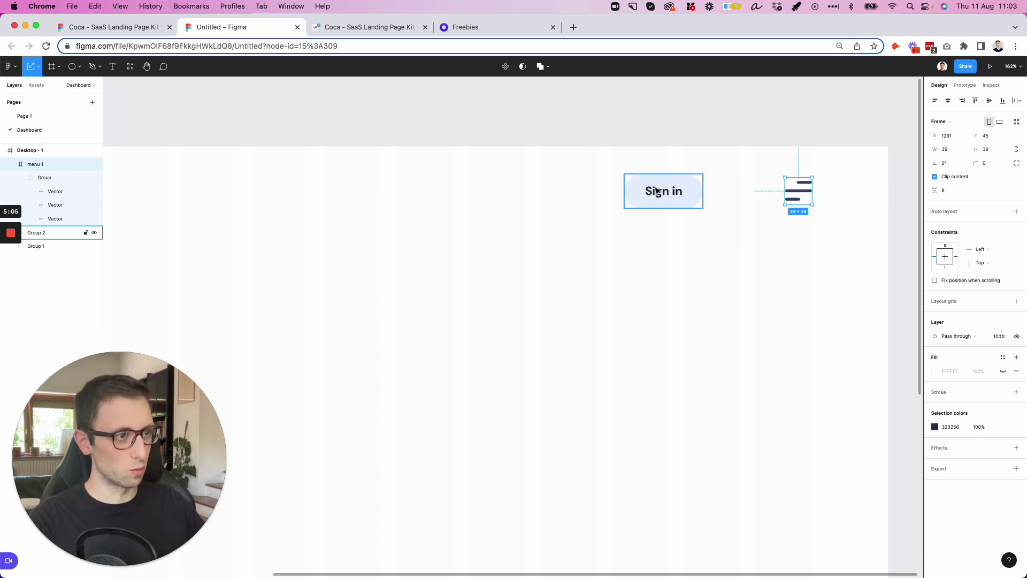
left_click_drag(642, 191, 696, 191)
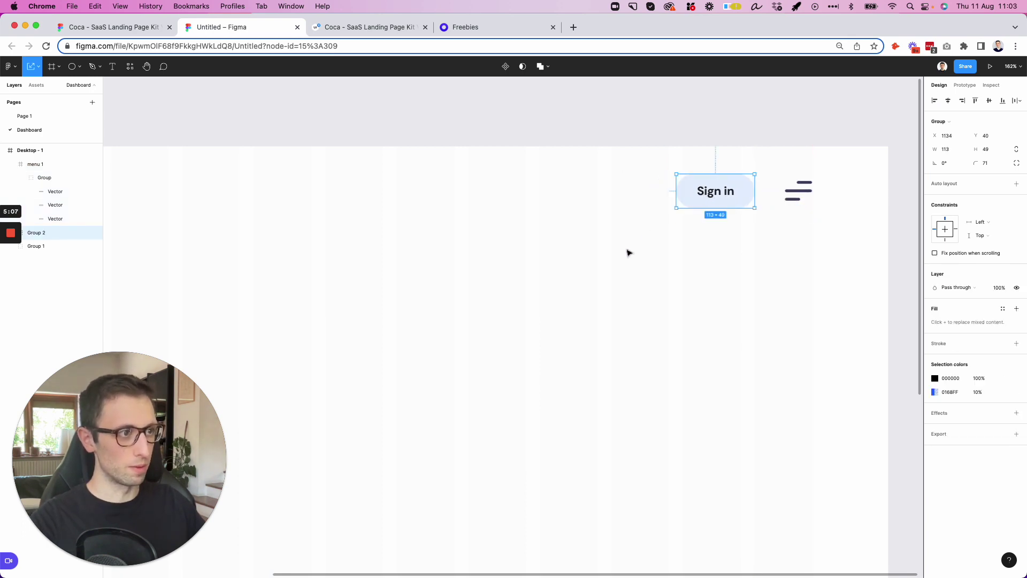
left_click(629, 252)
scroll(627, 252, "down", 6)
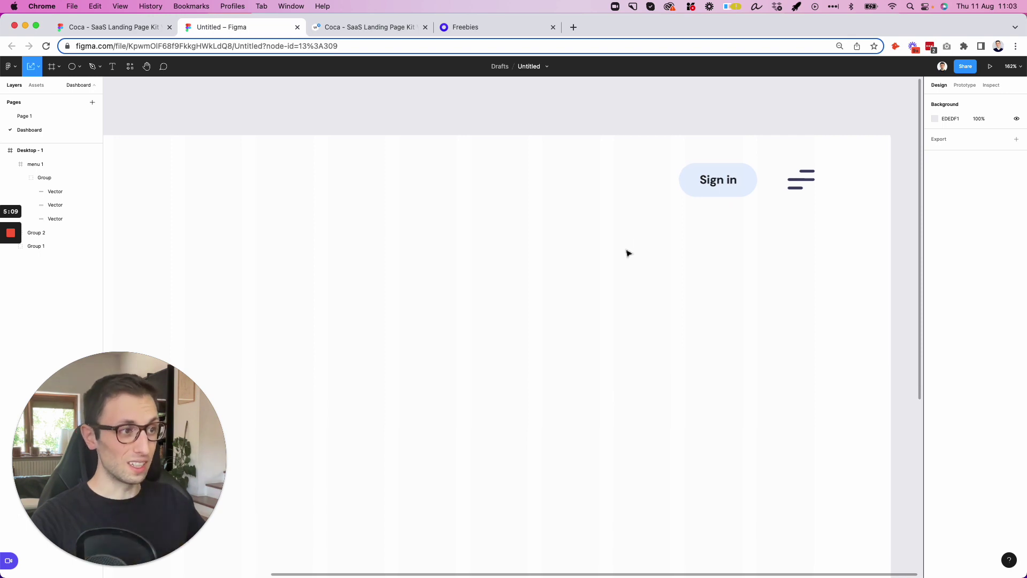
- Copy the Sign in text into the Desktop - 1 frame and place the copy below the header near the middle, at X 647, Y 176
double_click(739, 199)
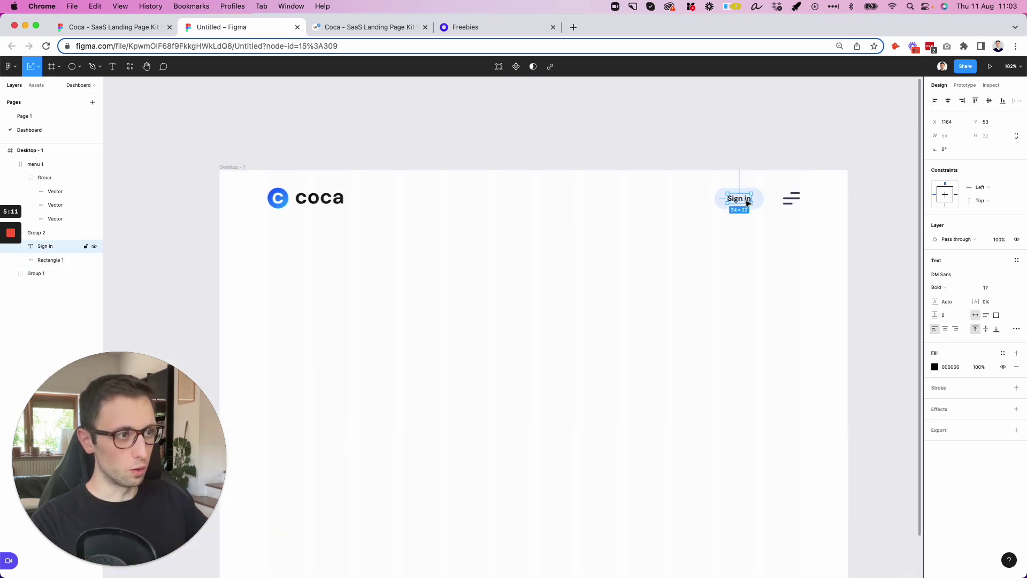
left_click(662, 264)
scroll(662, 264, "down", 1)
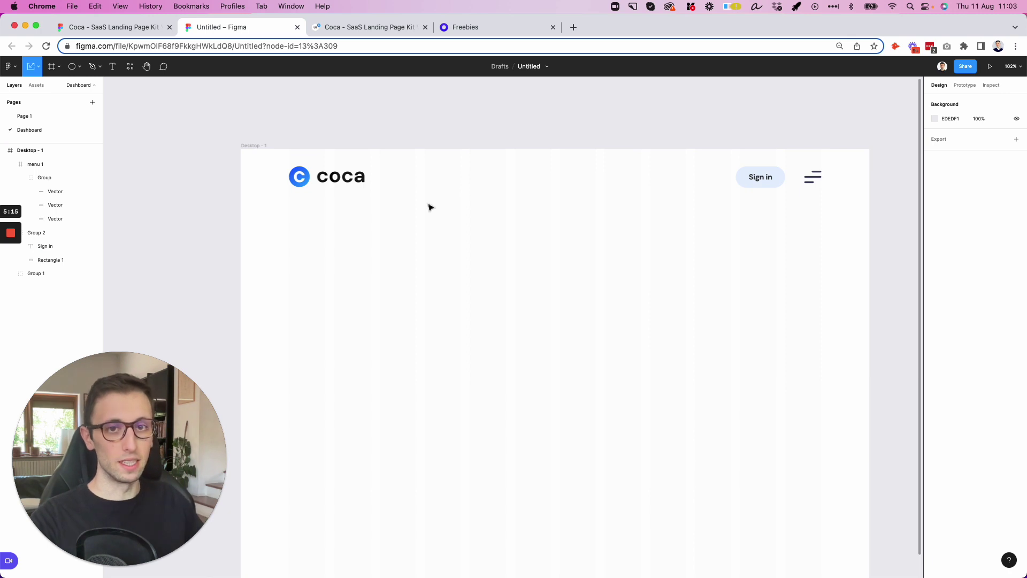
left_click(248, 146)
key("cmd+v")
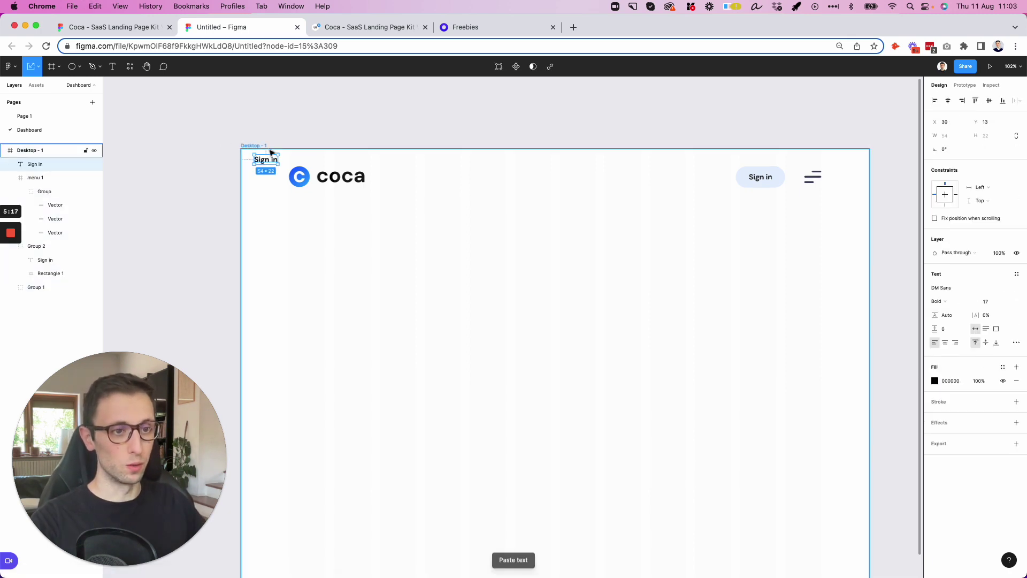
left_click_drag(268, 164, 538, 234)
double_click(537, 235)
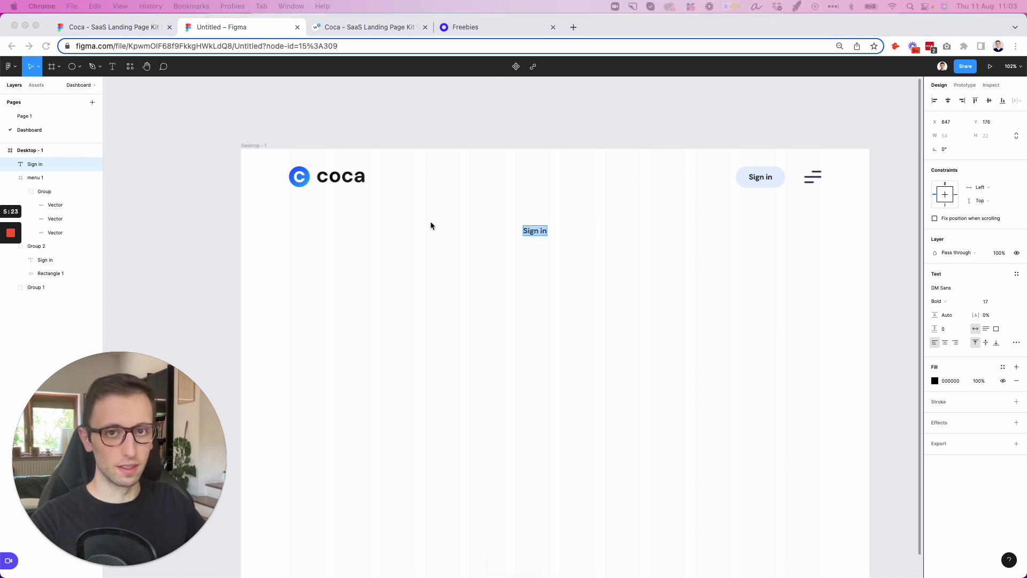
left_click(513, 248)
type("ABOUT COCA")
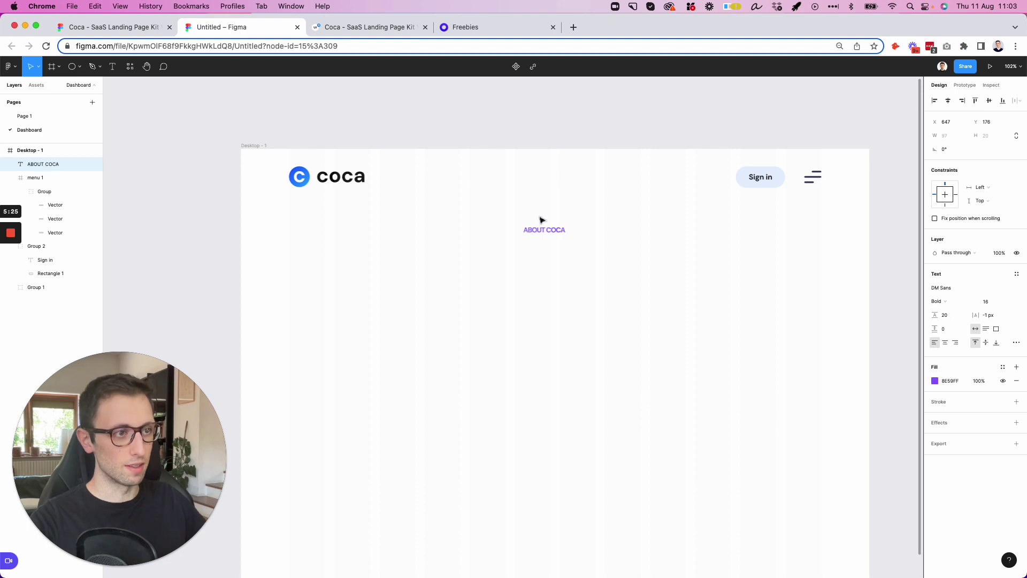
key("super+z")
- Replace the copied text with "ABOUT COCA" in the existing formatting and centre it horizontally in the frame
double_click(545, 231)
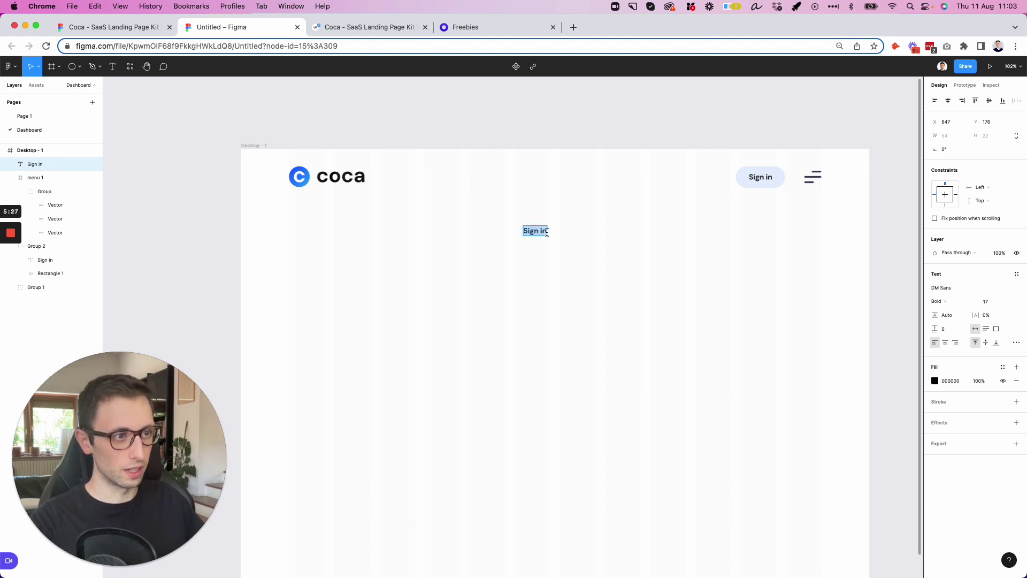
type("ABOUT COCA")
key("Escape")
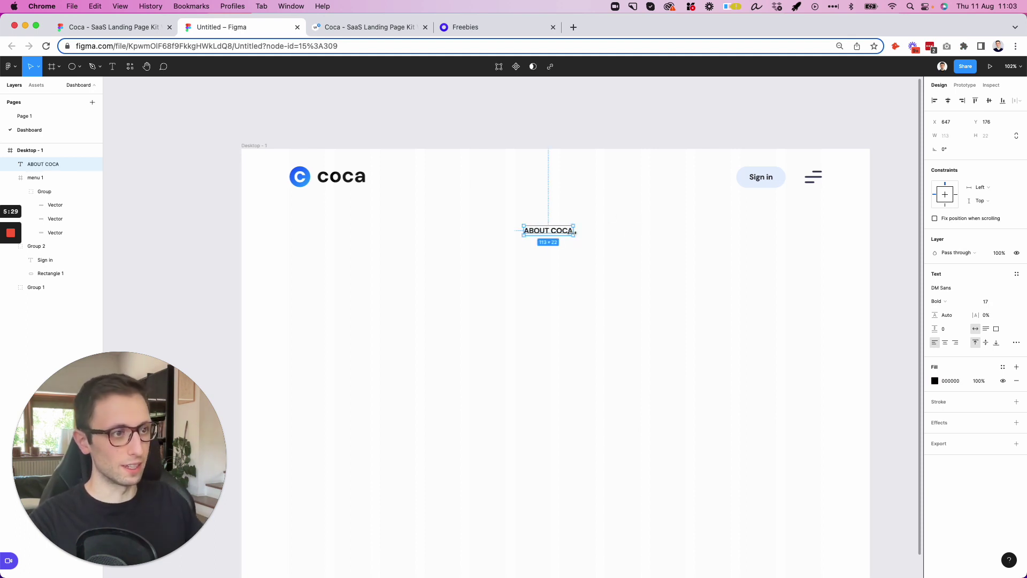
scroll(576, 237, "down", 1)
scroll(576, 237, "up", 2)
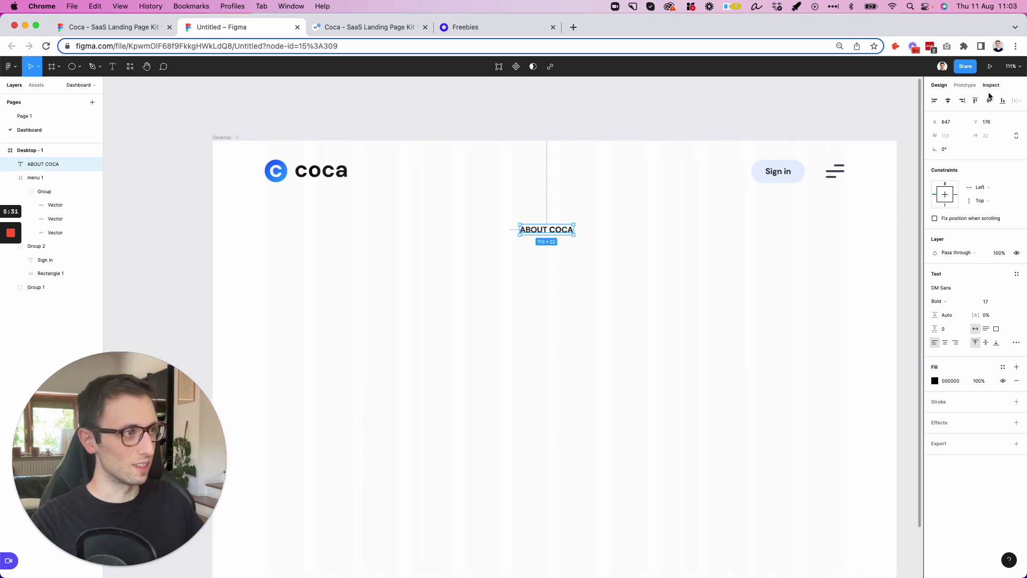
left_click(948, 101)
- Change the ABOUT COCA label's fill to the bright purple BD00FF
left_click(934, 380)
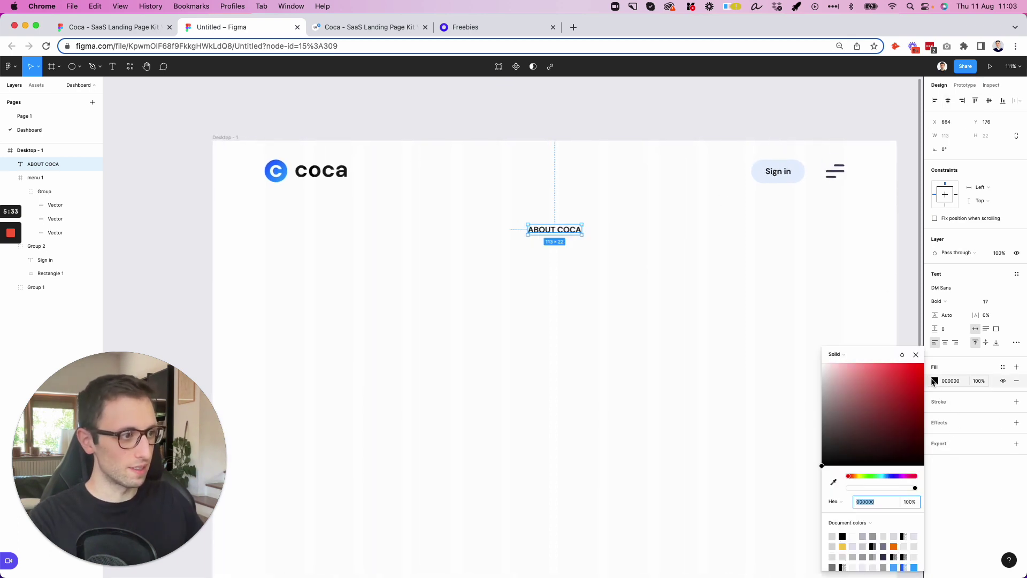
left_click(901, 476)
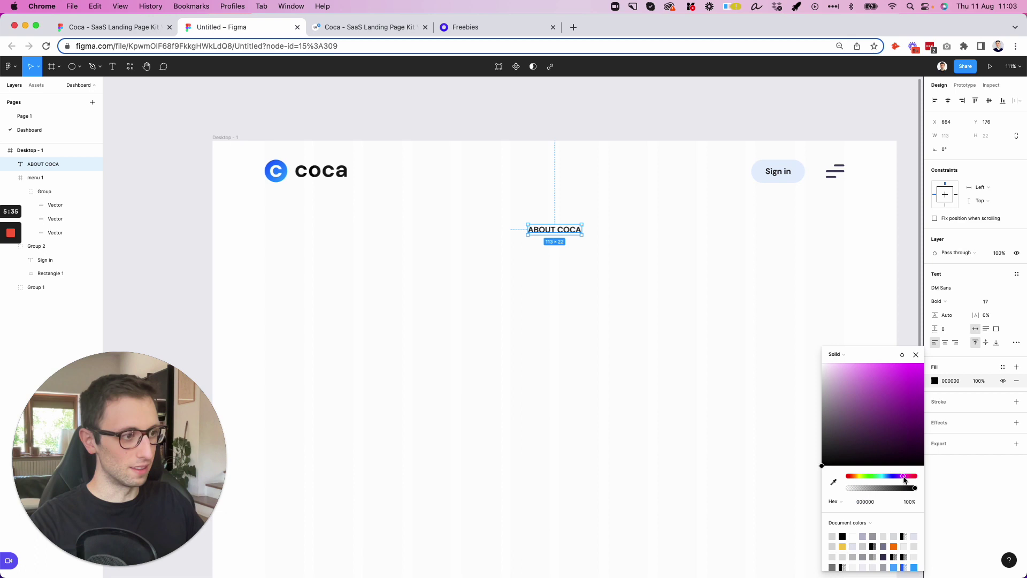
left_click_drag(903, 476, 901, 477)
left_click(924, 363)
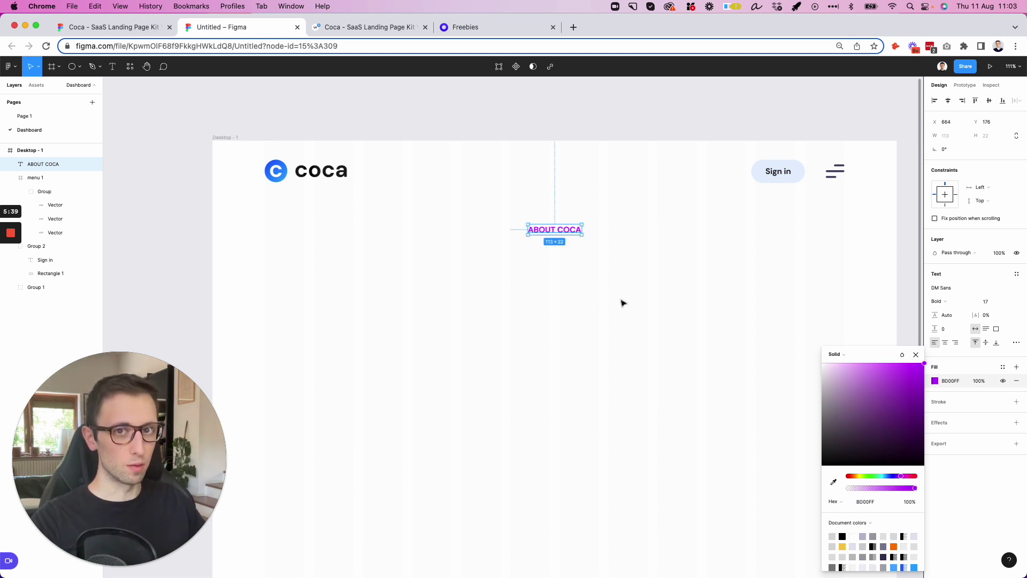
left_click(695, 309)
left_click(557, 236)
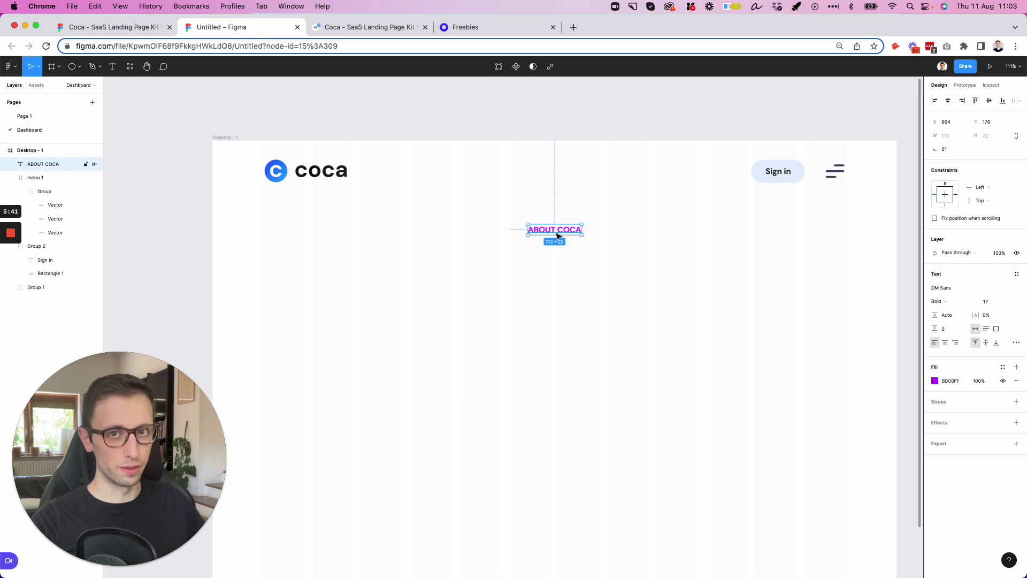
left_click(616, 327)
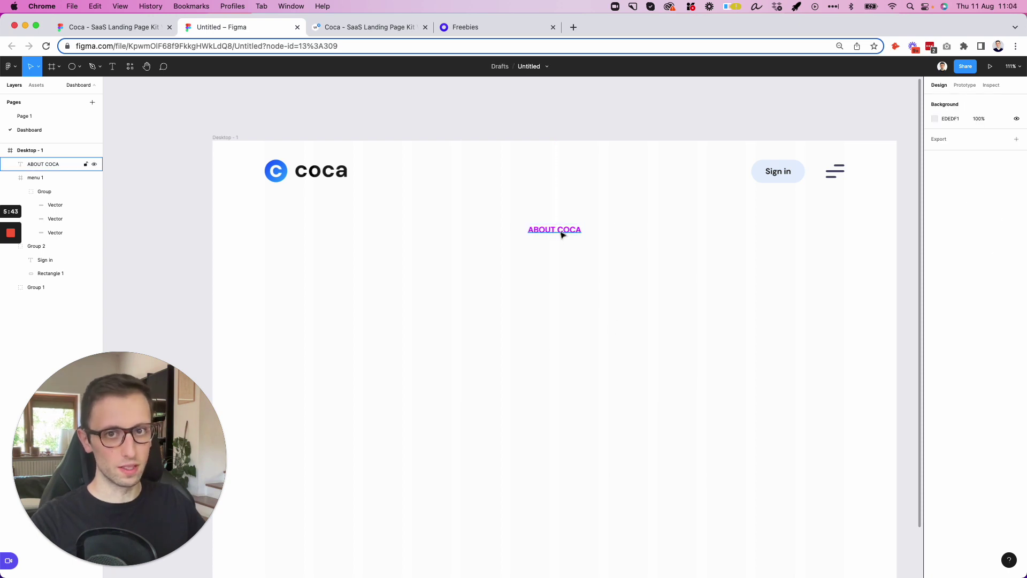
- Duplicate the ABOUT COCA label directly below at Y 226 and sample the logo text's black, 000000, as the copy's fill
left_click_drag(563, 235, 560, 256, "alt")
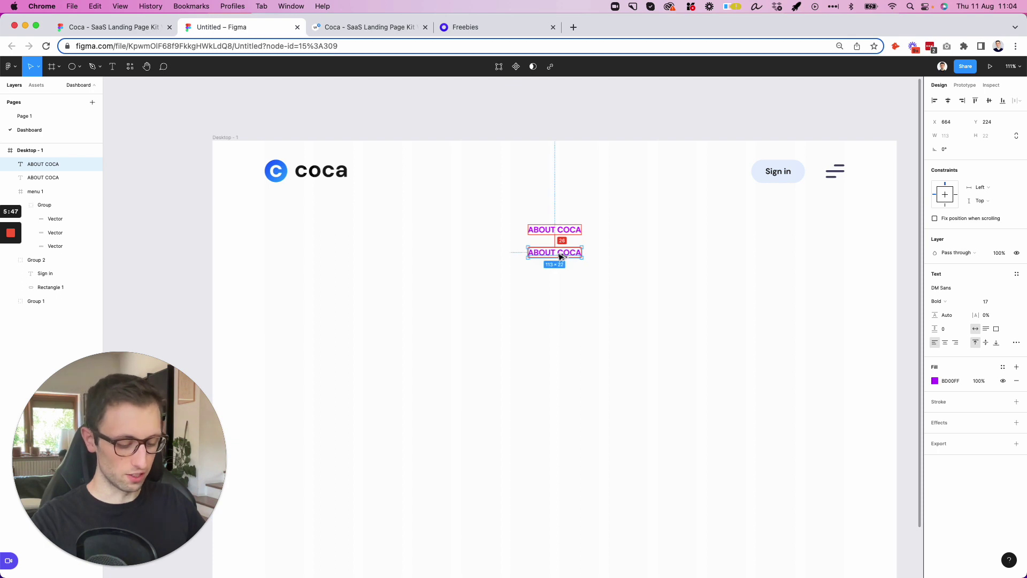
key("Down")
key("Down")
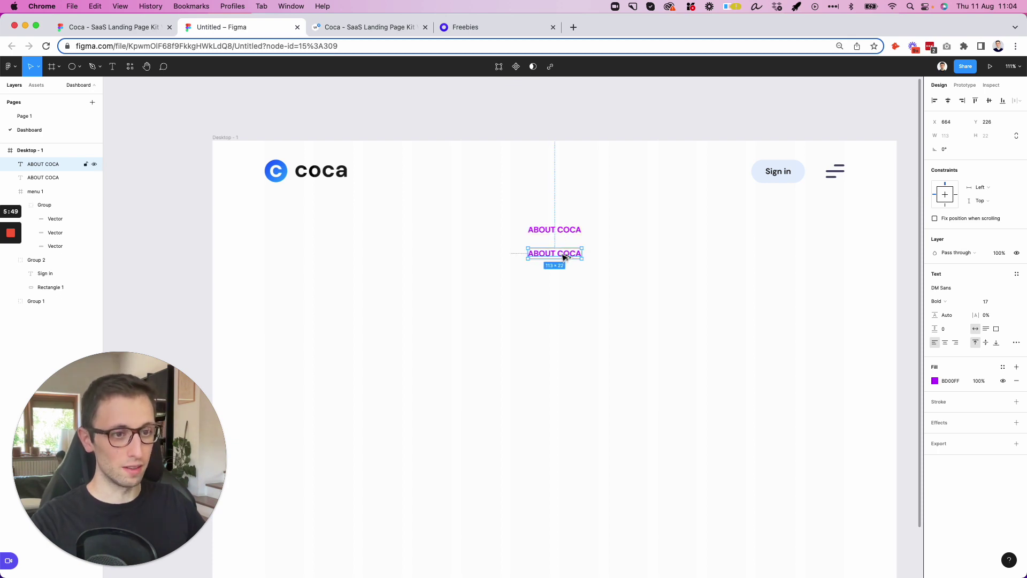
left_click(934, 380)
key("i")
left_click(331, 163)
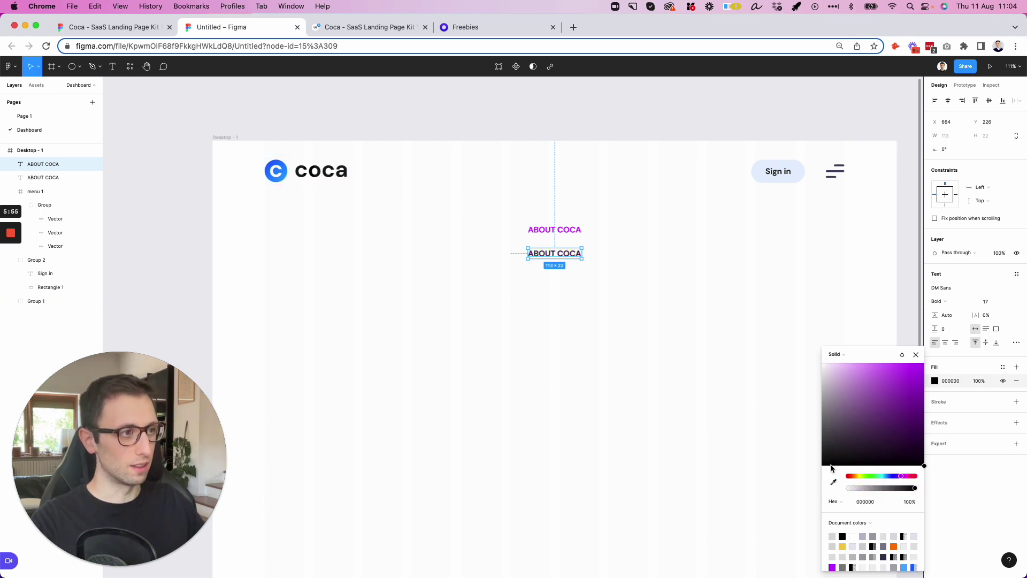
double_click(567, 256)
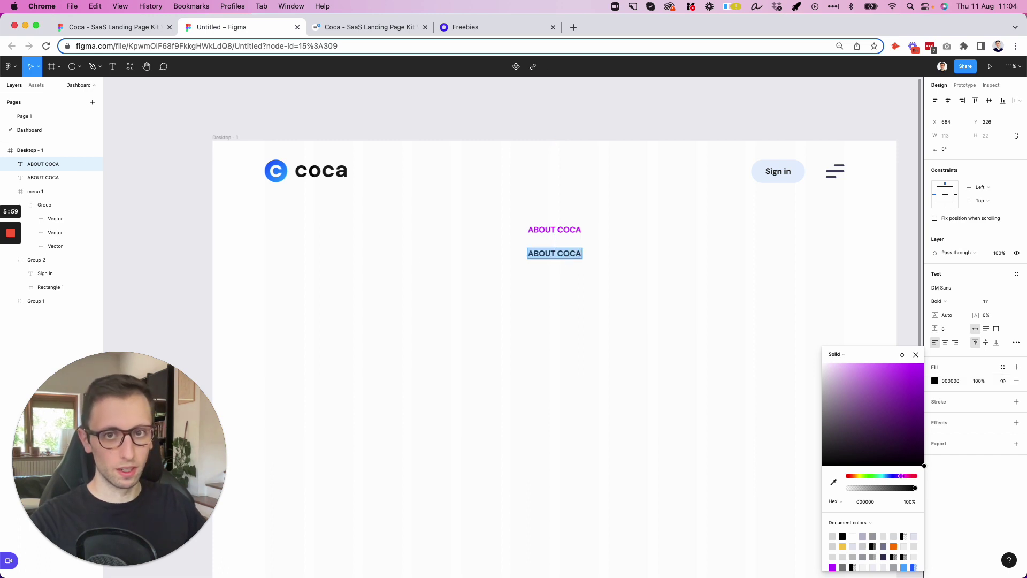
left_click(527, 256)
triple_click(546, 253)
key("super+c")
key("Right")
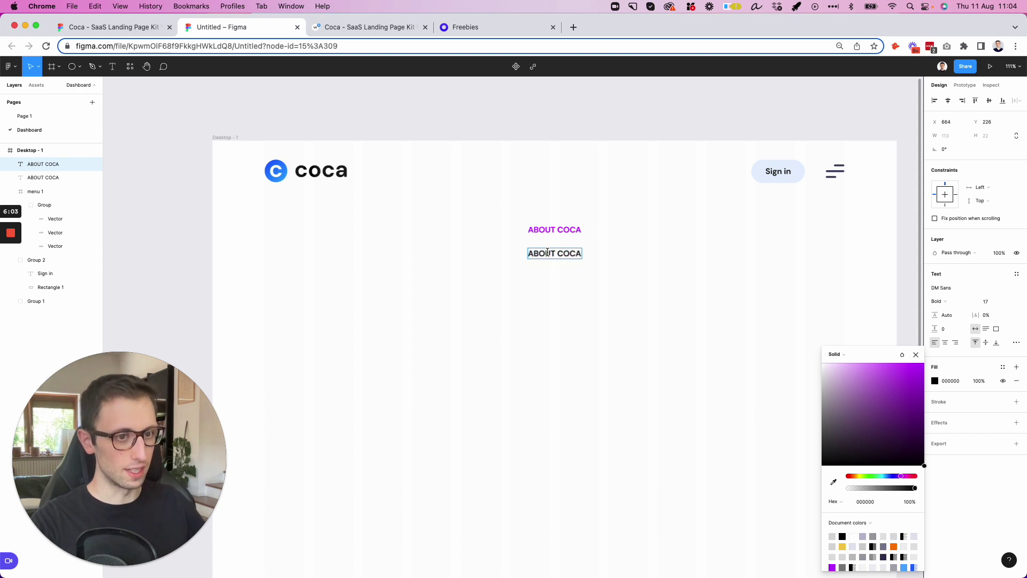
triple_click(559, 254)
key("super+v")
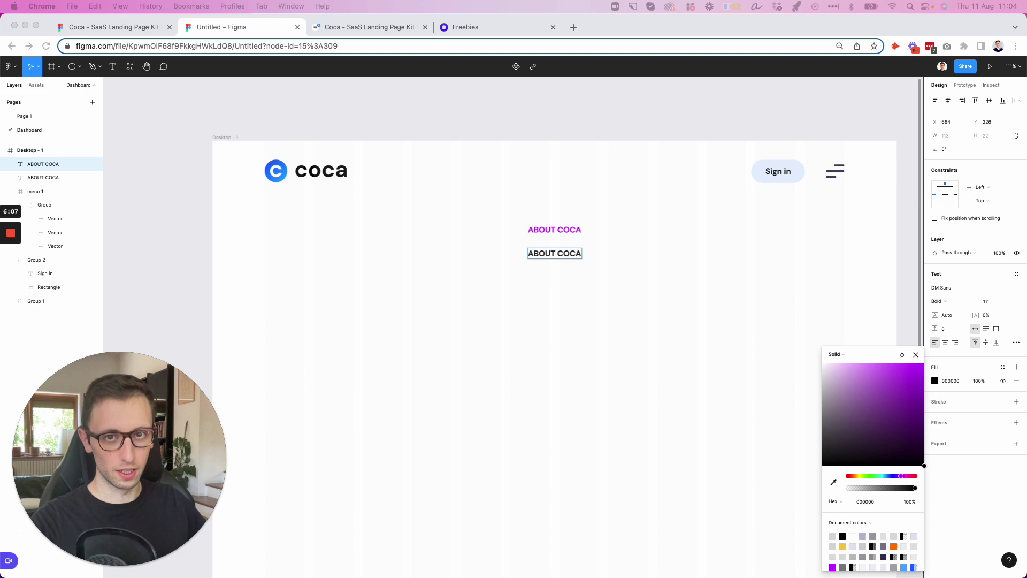
left_click(503, 266)
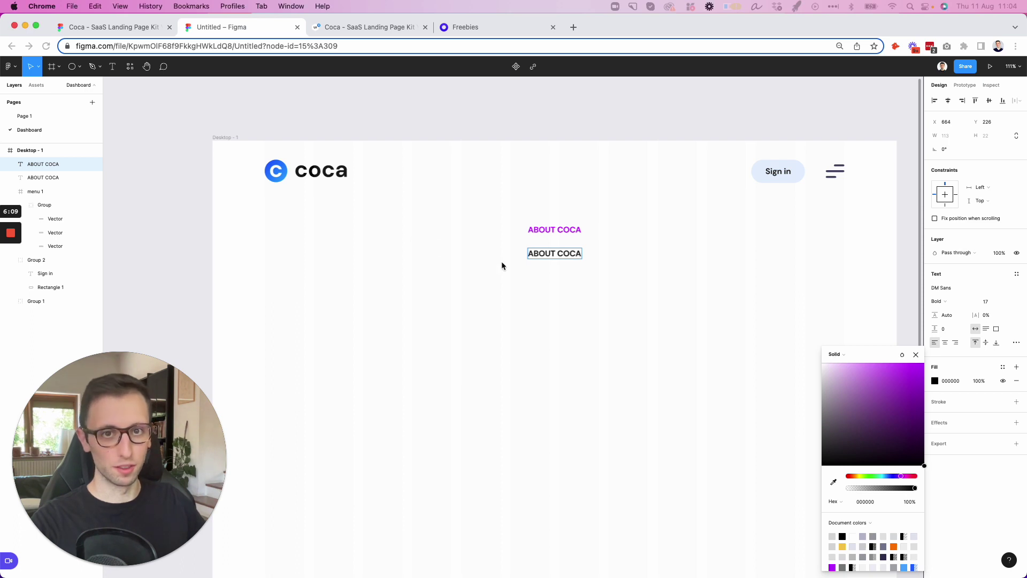
- Replace the black label's text with "We are small design team" and "with a big passion" on two lines
double_click(545, 252)
key("super+v")
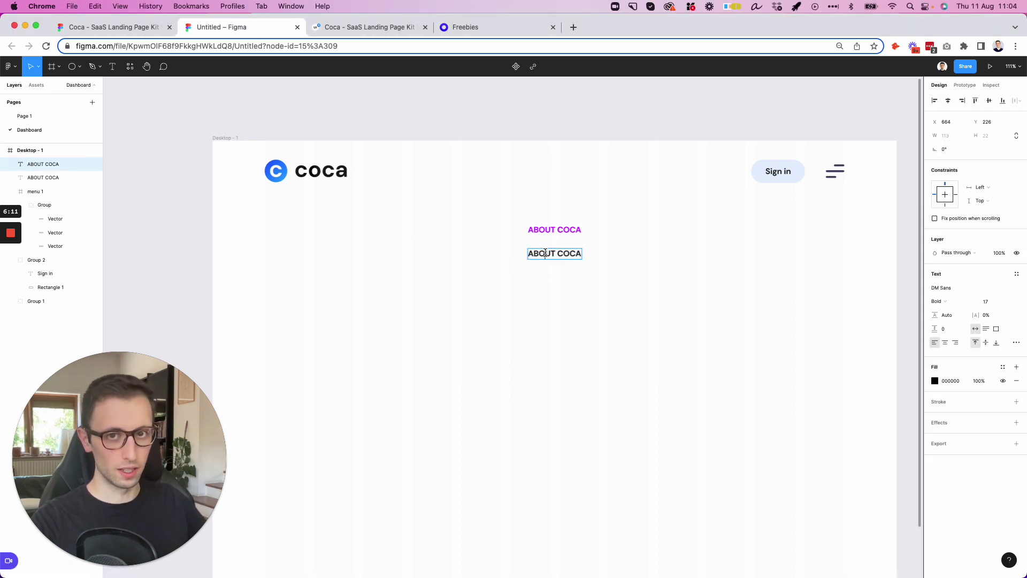
key("super+a")
type("W")
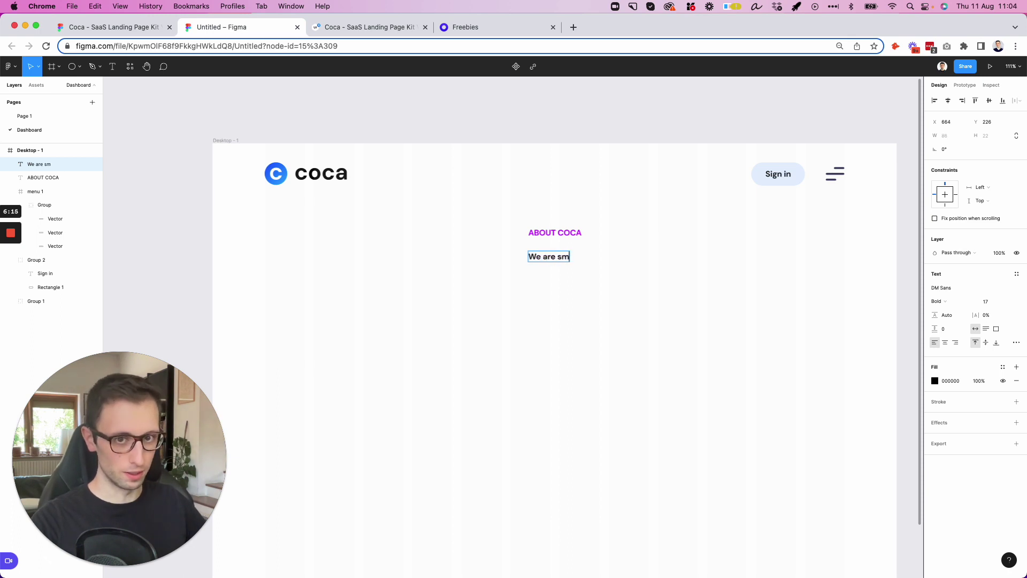
type("e are small design")
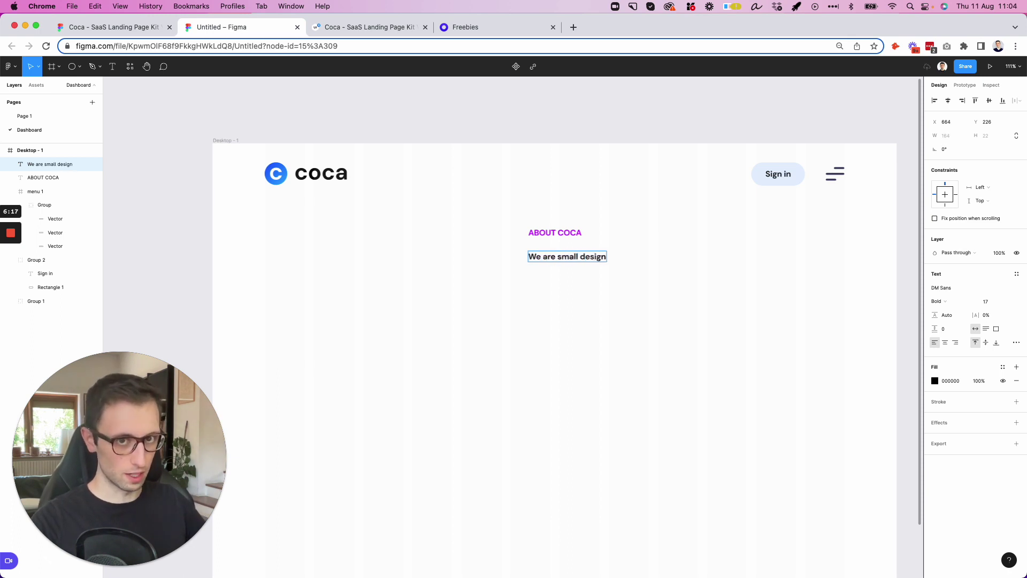
type(" team")
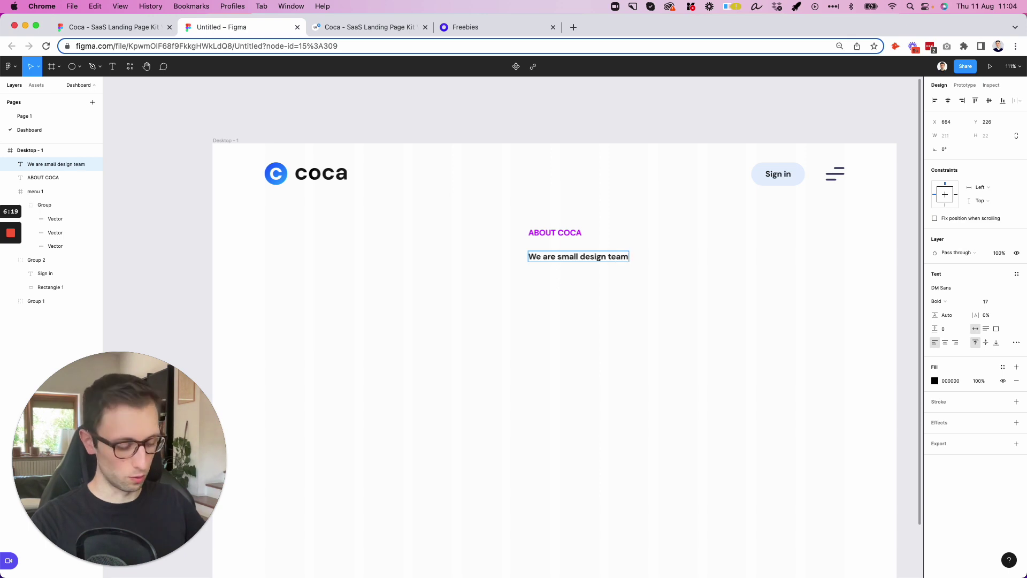
key("Return")
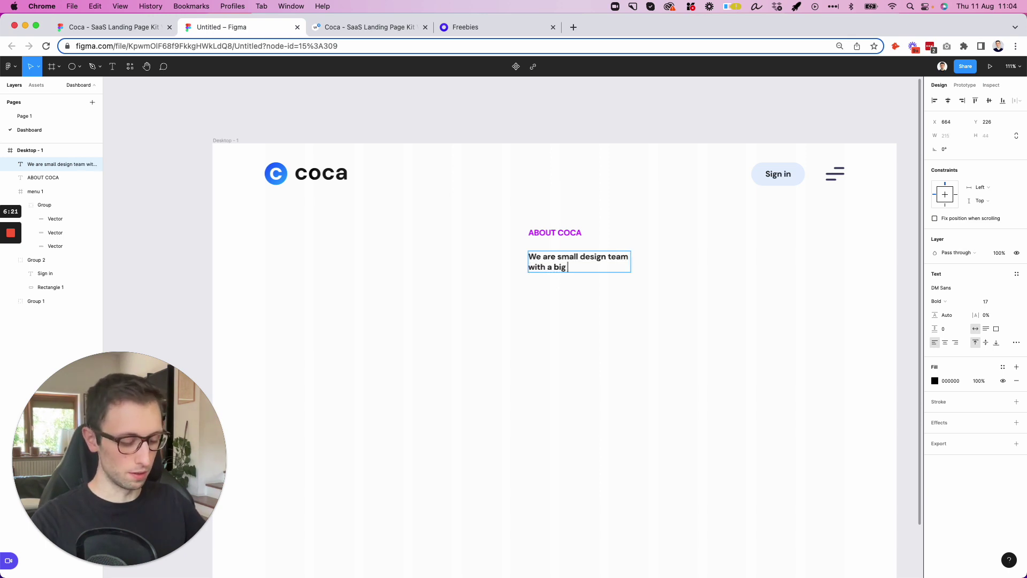
key("Escape")
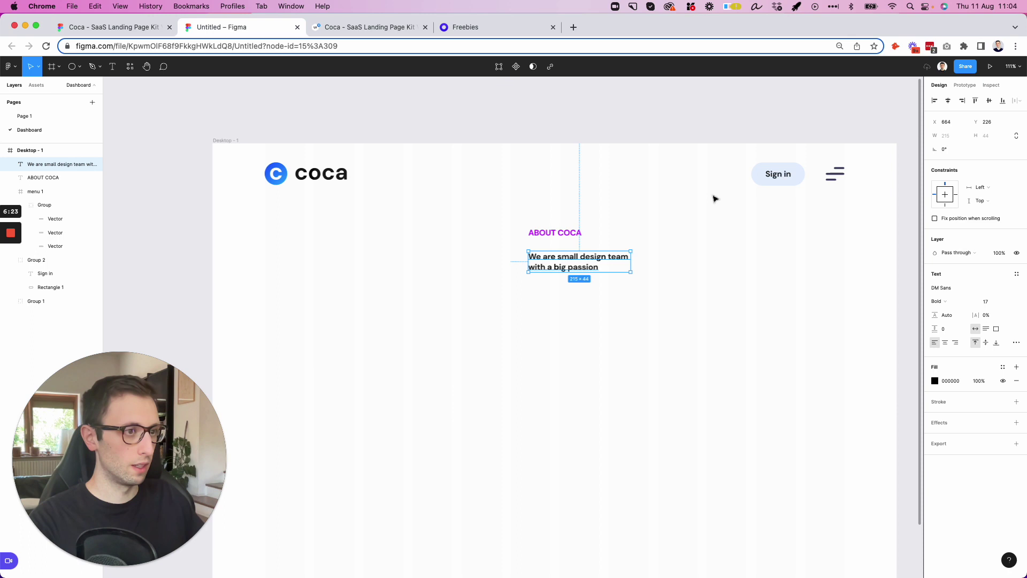
- Centre-align the two lines of the "We are small design team" heading and centre the heading horizontally in the frame
left_click(945, 343)
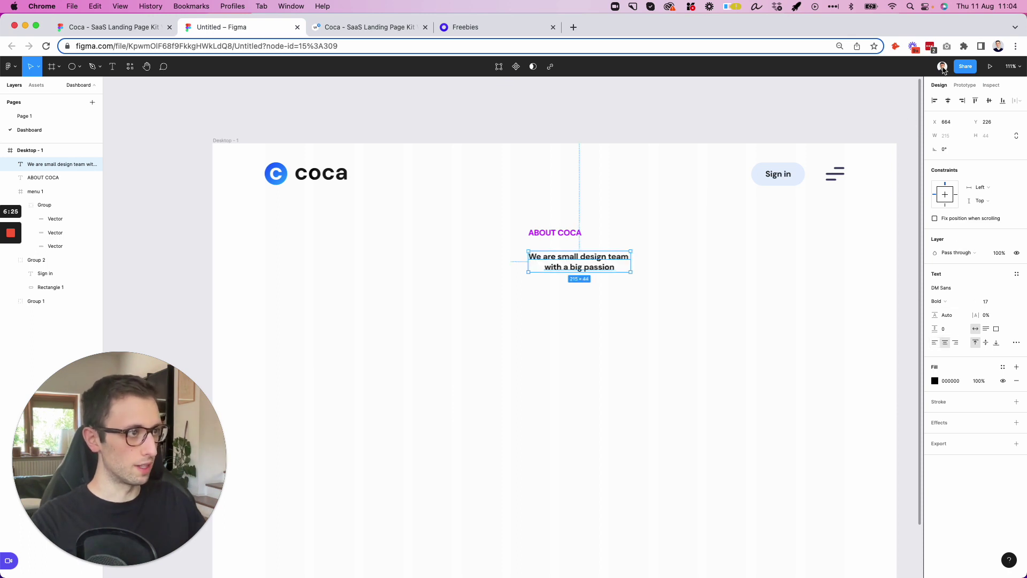
left_click(948, 101)
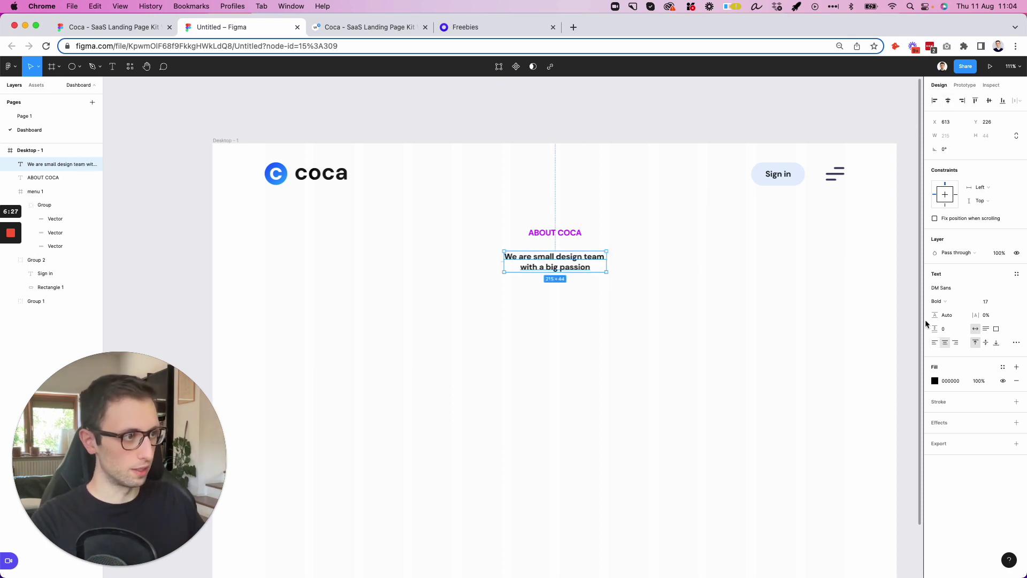
- Set the heading's font size to 74
left_click(986, 301)
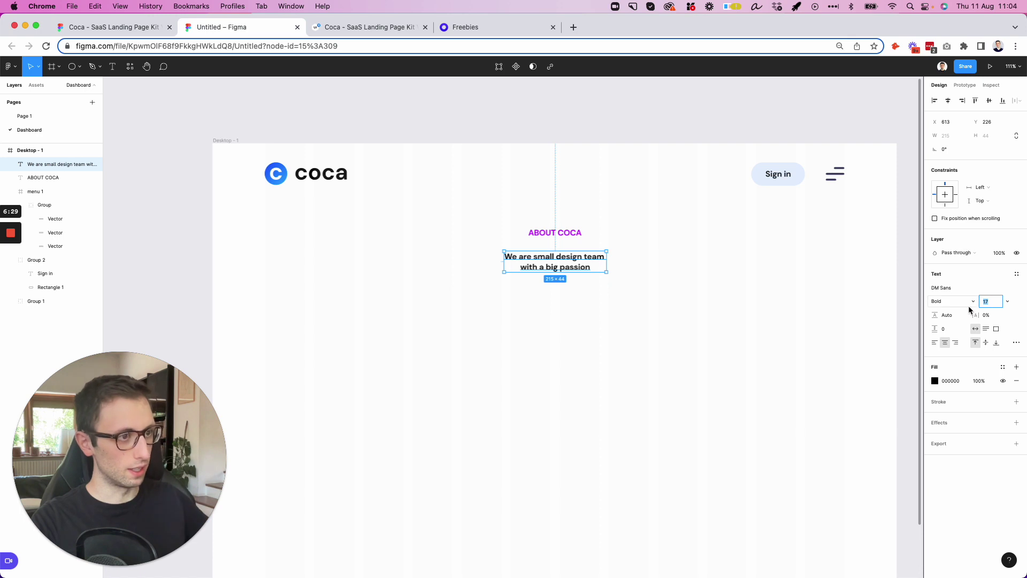
key("shift+Up")
key("shift+Up")
key("shift+Up")
key("shift+Up")
key("shift+Up")
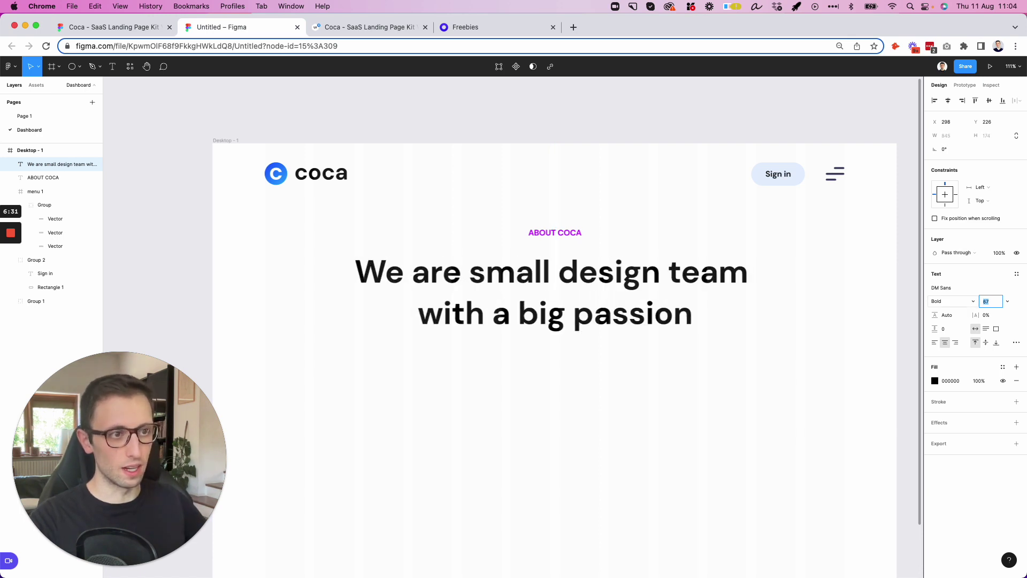
key("Up")
key("Up")
key("Up")
key("Up")
key("Up")
key("Up")
key("Up")
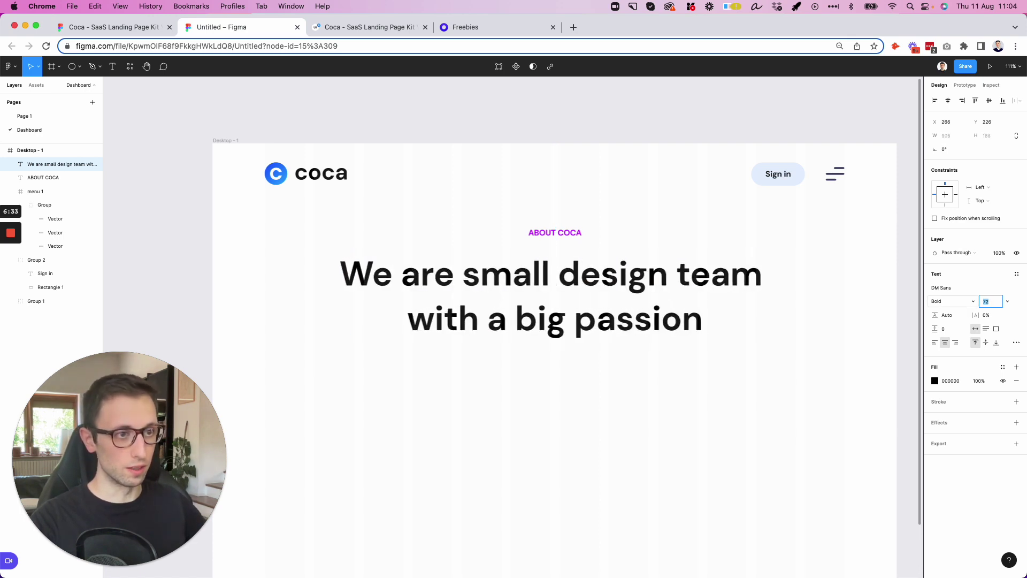
key("Up")
key("Up")
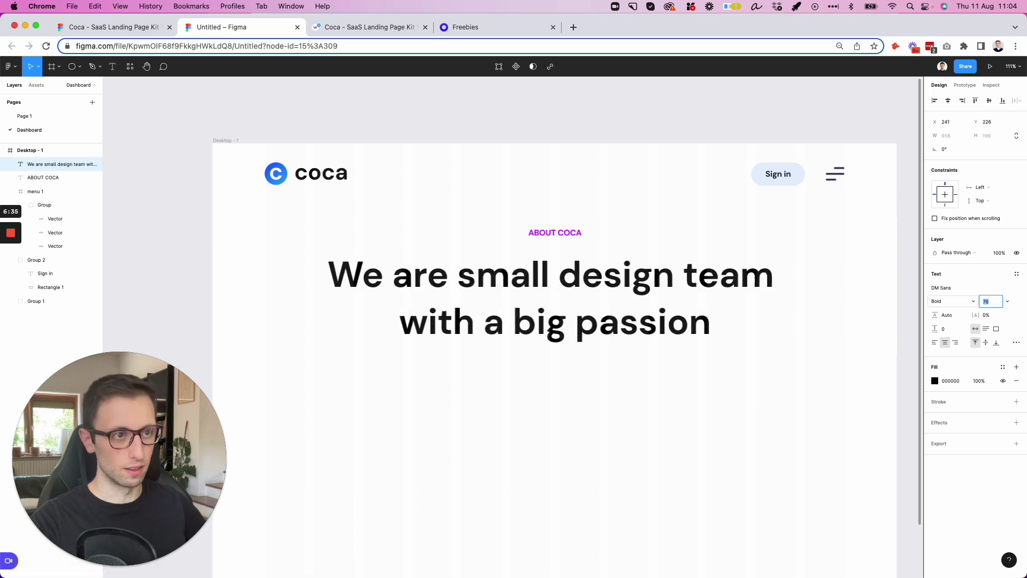
key("Up")
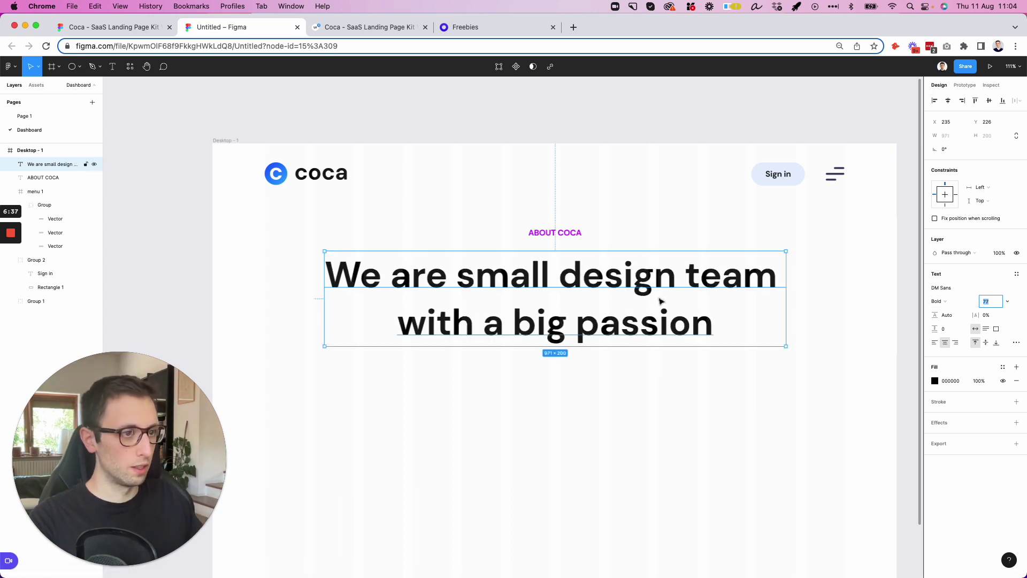
key("Down")
key("Down")
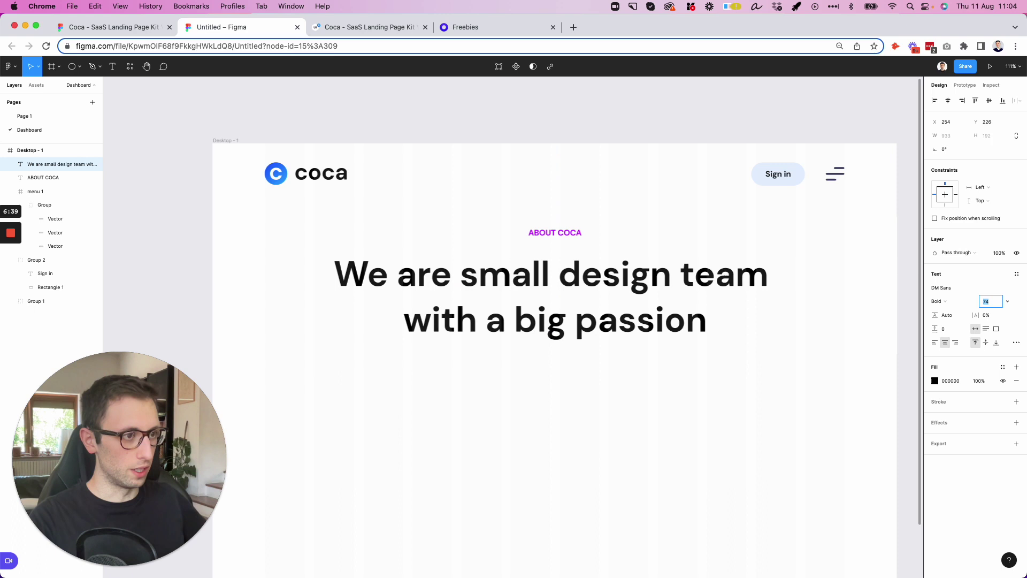
- Tighten the heading's letter spacing to -3% and deselect it
left_click(995, 316)
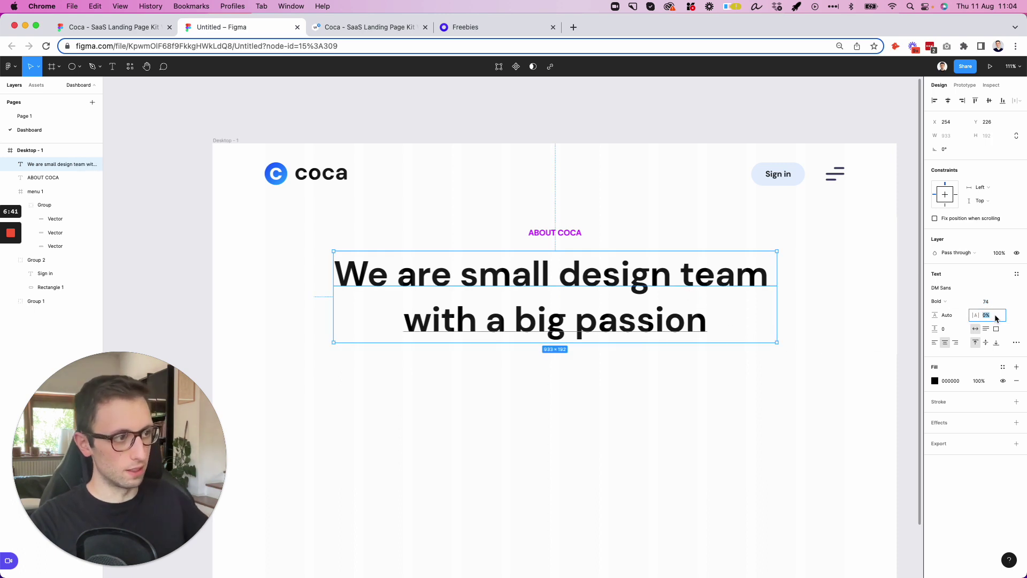
key("Down")
key("Down")
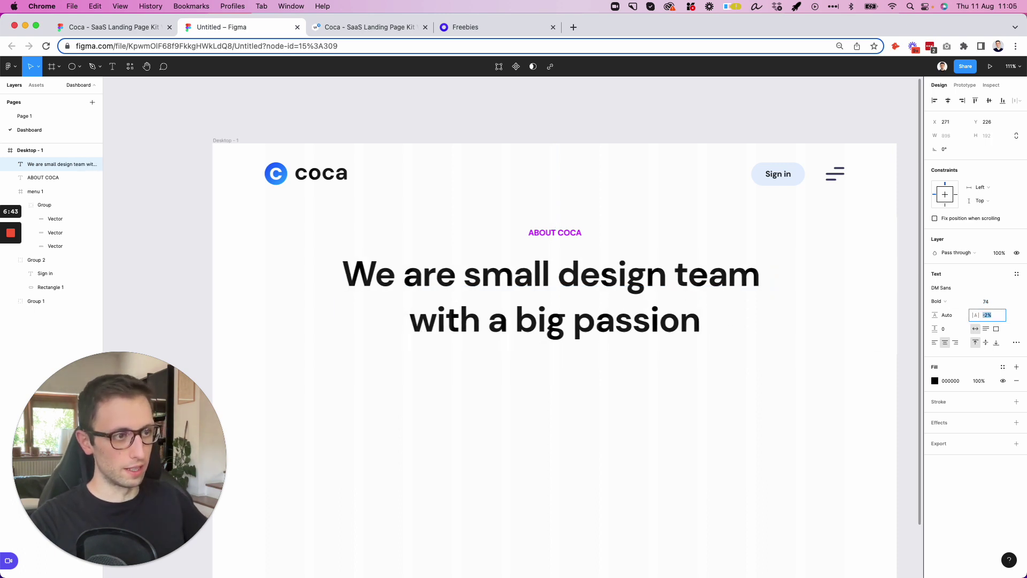
key("Down")
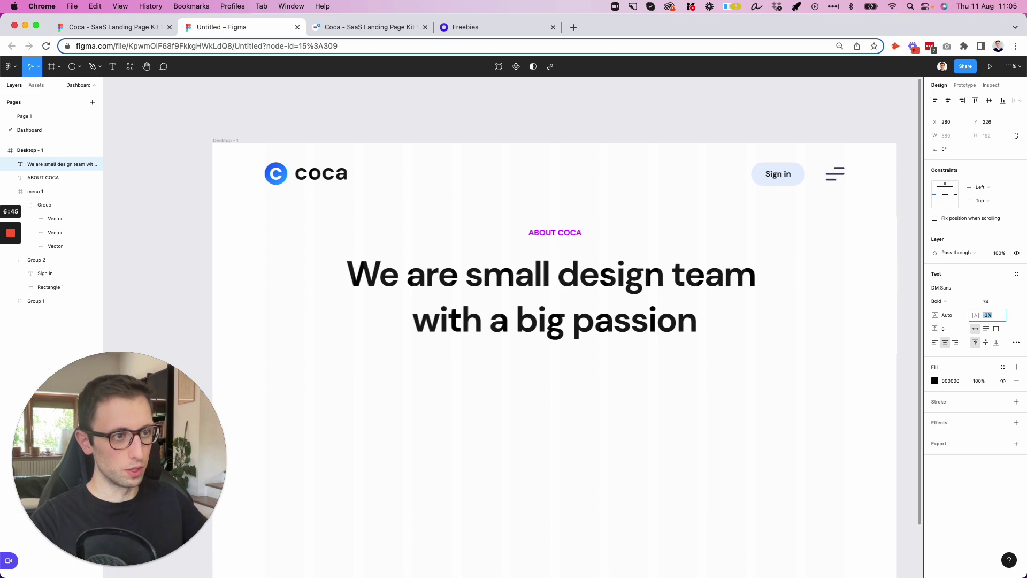
left_click(657, 420)
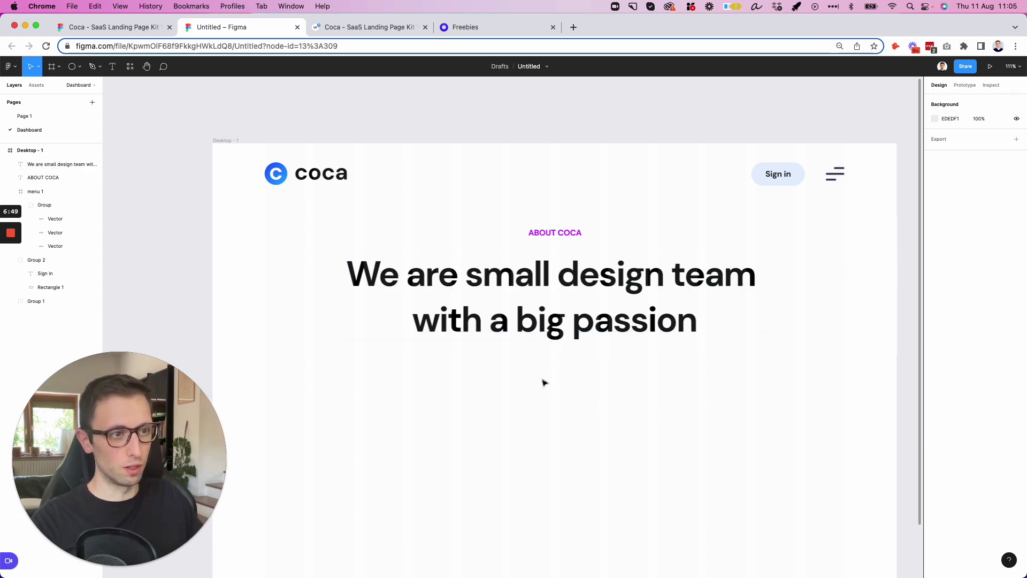
- Copy the circular "COCA SAAS LANDING PAGE UI KIT" text group from the Coca SaaS Landing Page Kit file
scroll(543, 381, "down", 1)
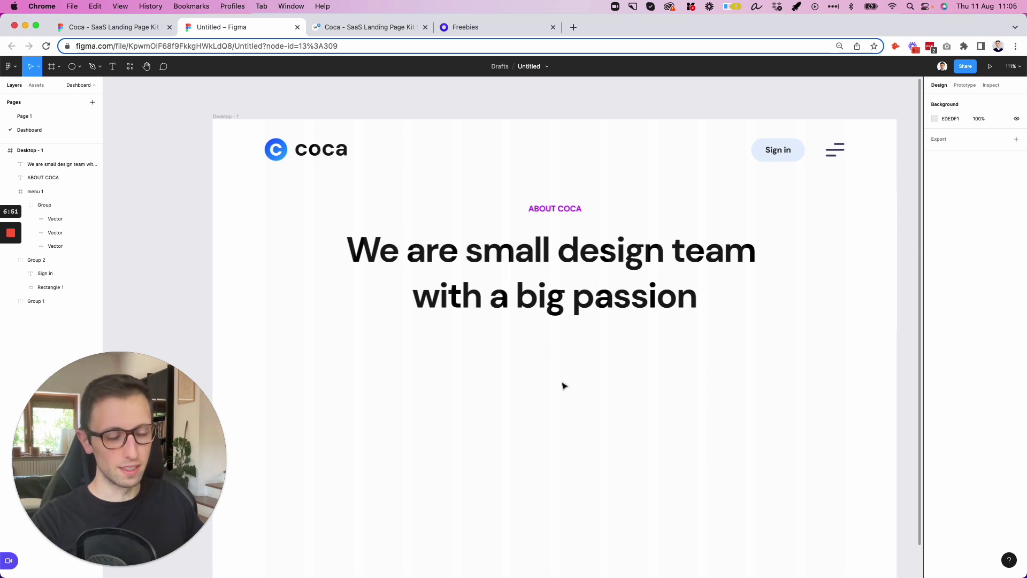
scroll(409, 375, "down", 2)
scroll(409, 376, "left", 1)
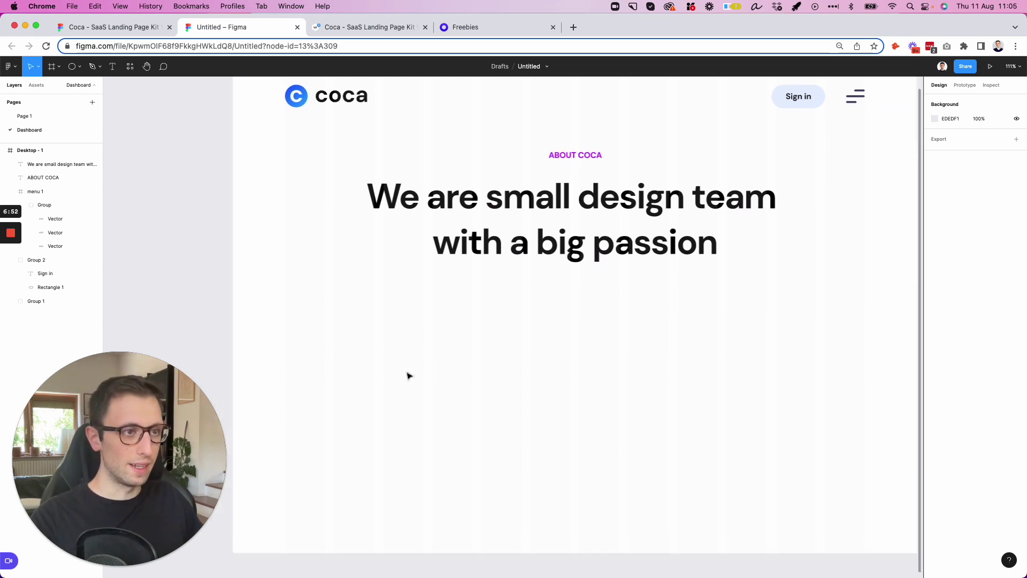
left_click(163, 24)
scroll(268, 261, "up", 5)
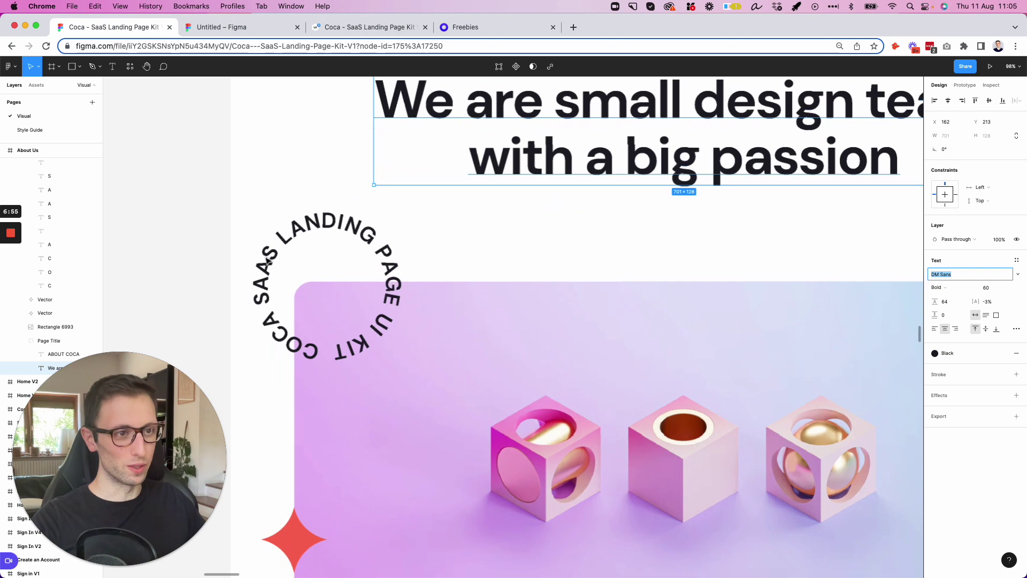
scroll(267, 261, "up", 5)
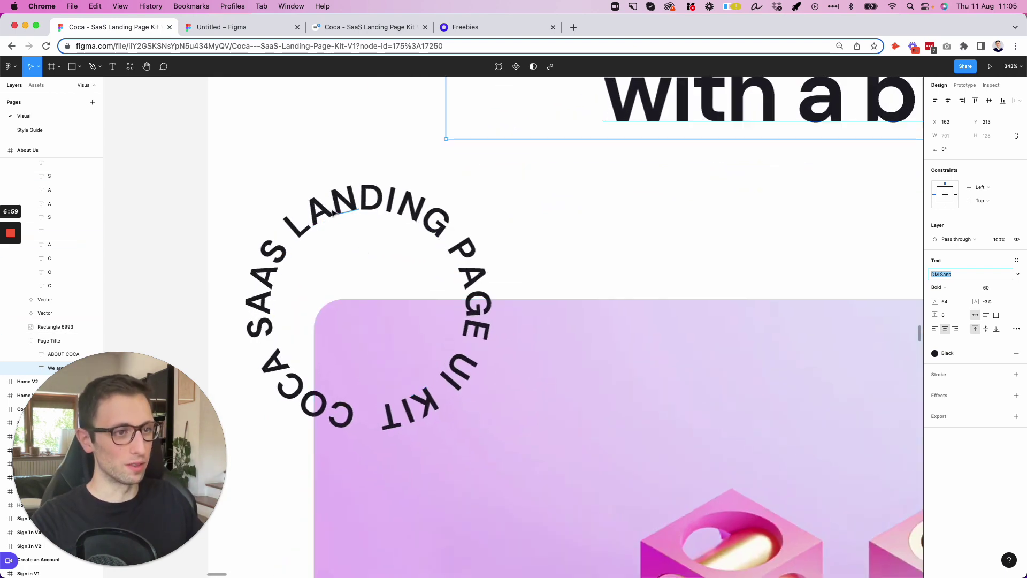
scroll(310, 201, "down", 1)
scroll(311, 201, "down", 2)
key("Escape")
left_click(321, 138)
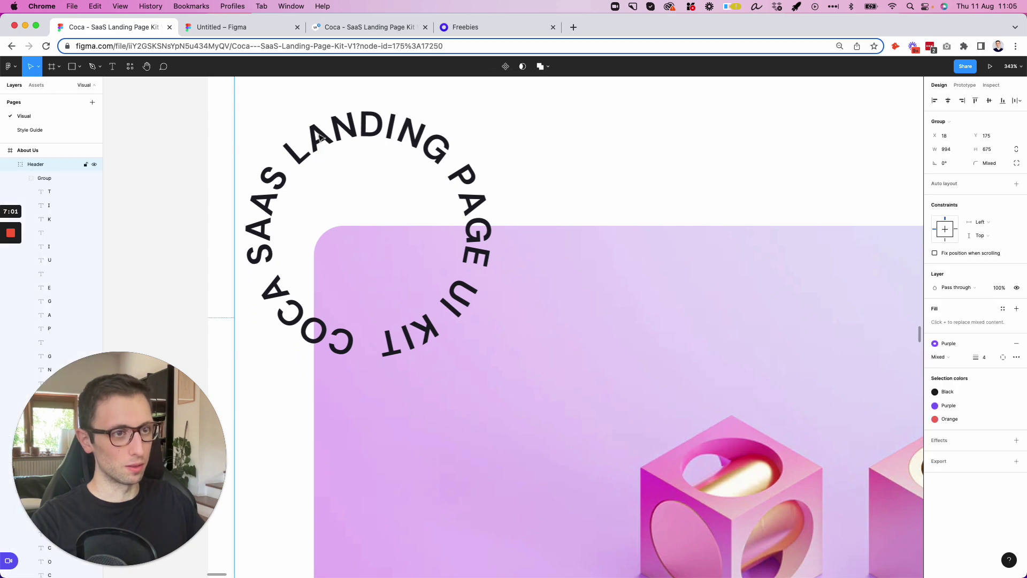
key("super+c")
- Paste the circular text group into the Untitled file and place it outside the Desktop - 1 frame, beside its left edge
left_click(221, 27)
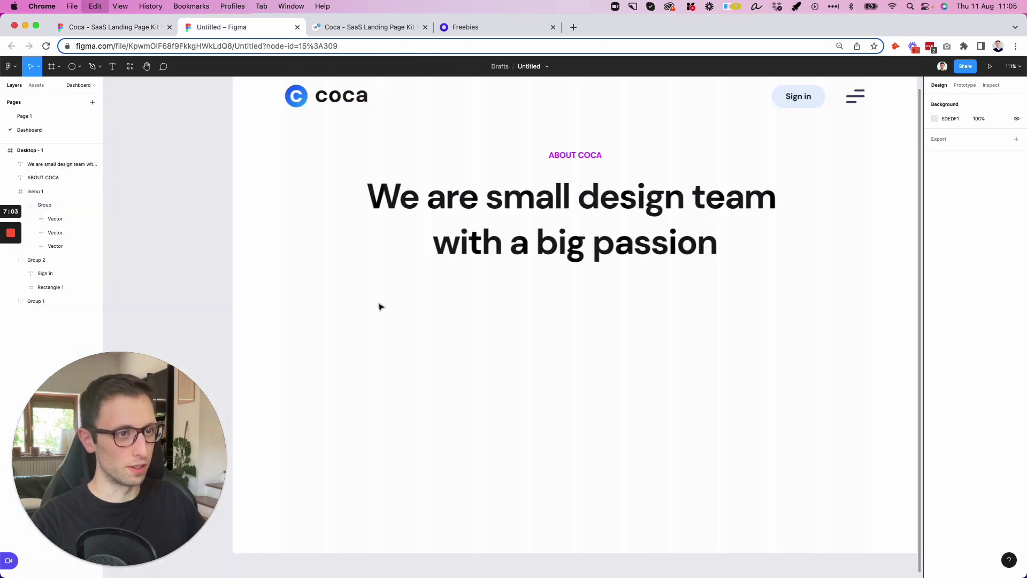
key("super+v")
left_click_drag(528, 317, 182, 312)
scroll(317, 300, "down", 1)
scroll(316, 300, "left", 1)
scroll(320, 300, "down", 1)
scroll(321, 300, "left", 1)
key("Escape")
- Draw a 180 × 180 circle below and left of the heading inside the frame, at X 76, Y 468
key("t")
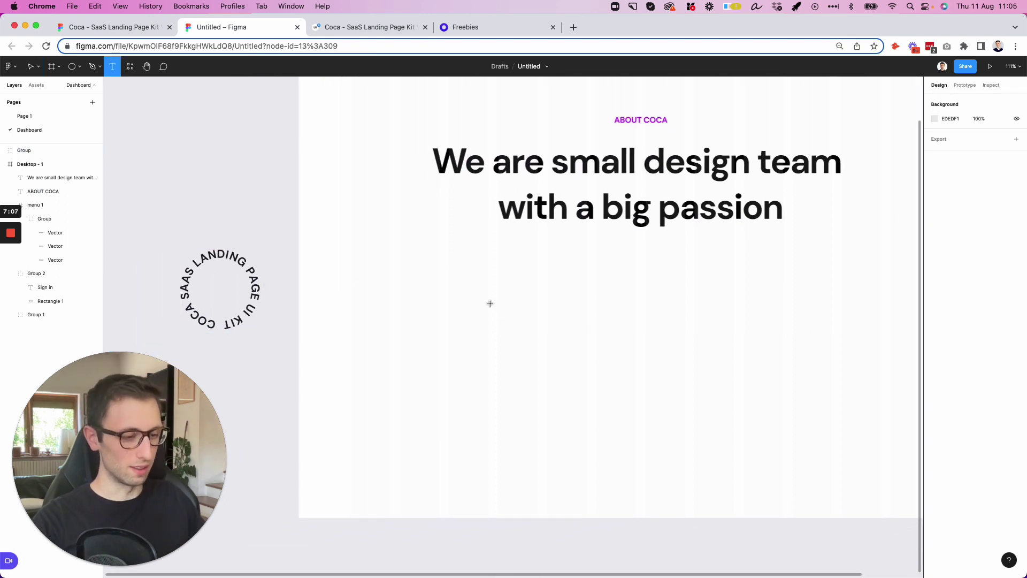
key("o")
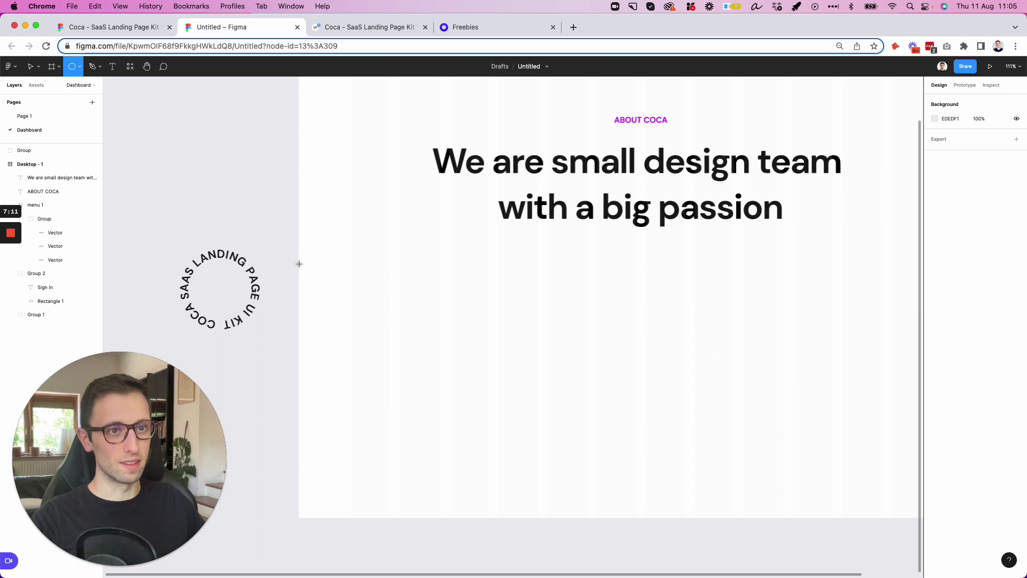
left_click_drag(335, 256, 413, 339)
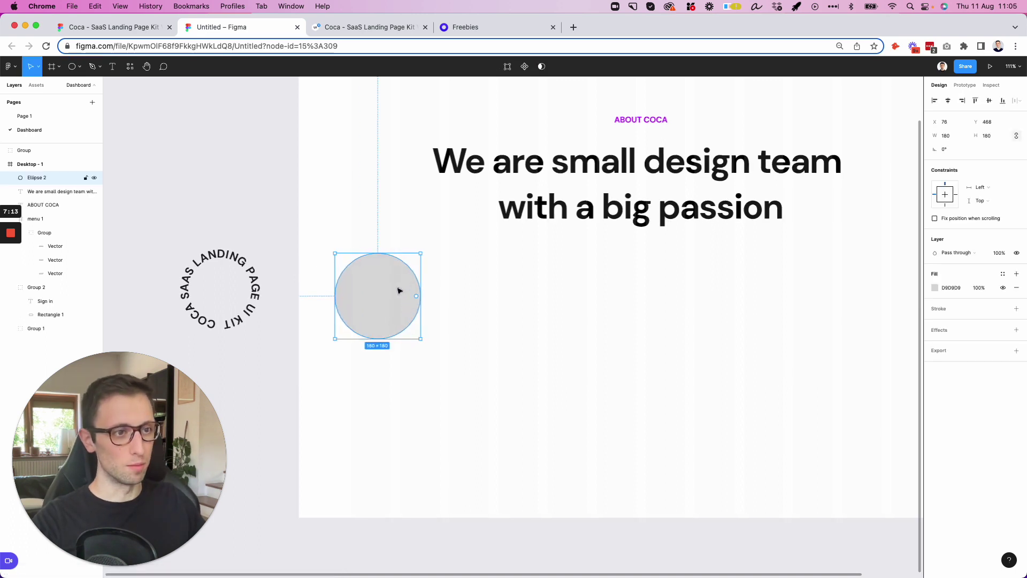
- Try to start text along the upper edge of the grey circle with the Text tool
key("t")
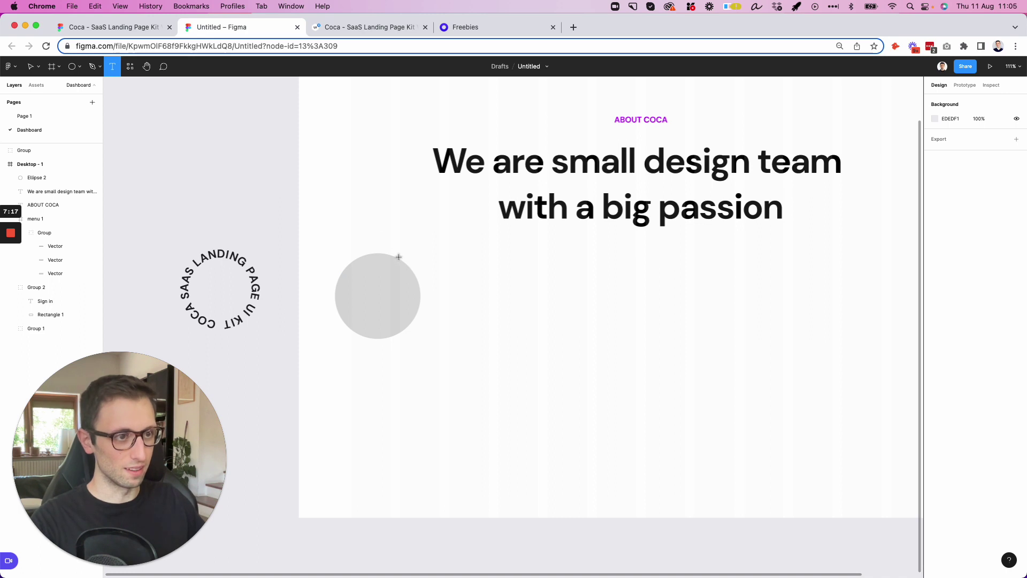
scroll(391, 256, "up", 5)
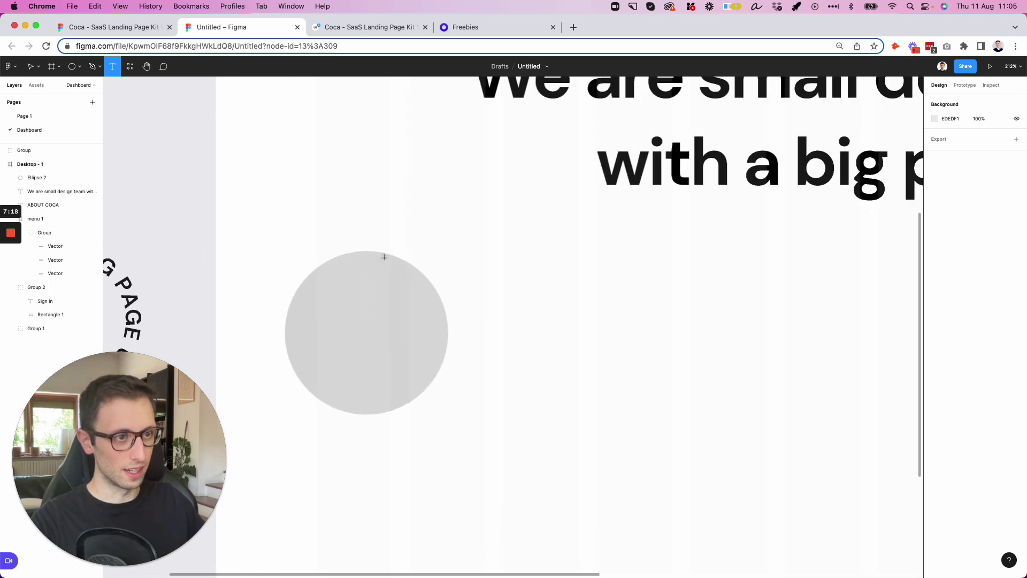
left_click(346, 257)
key("Escape")
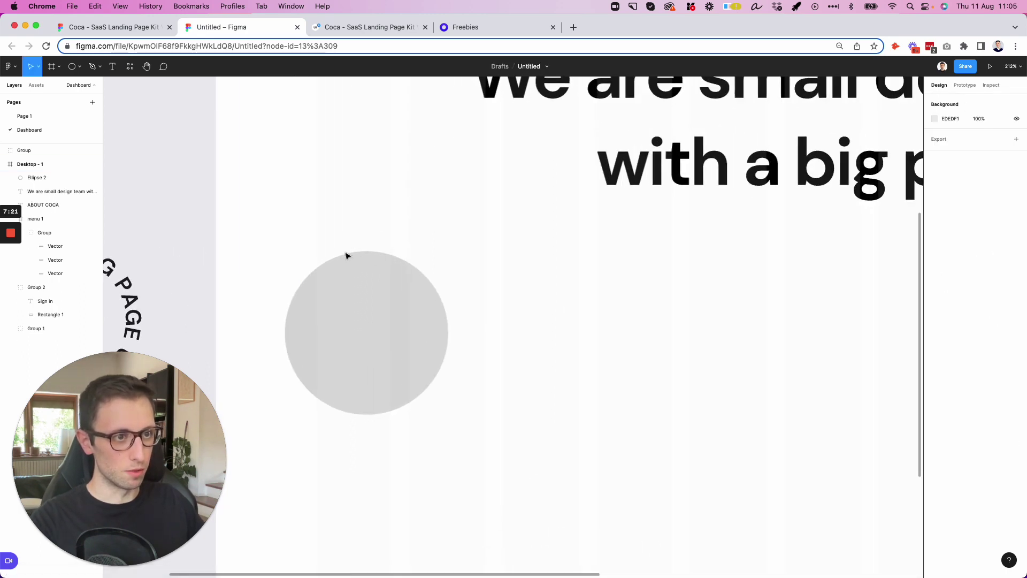
left_click(346, 256)
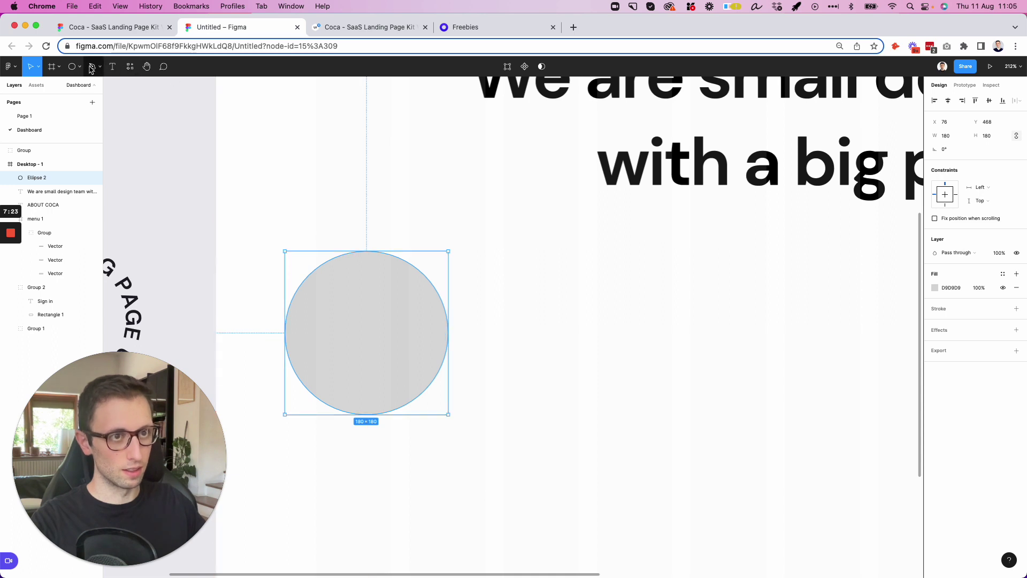
left_click(113, 67)
left_click(329, 262)
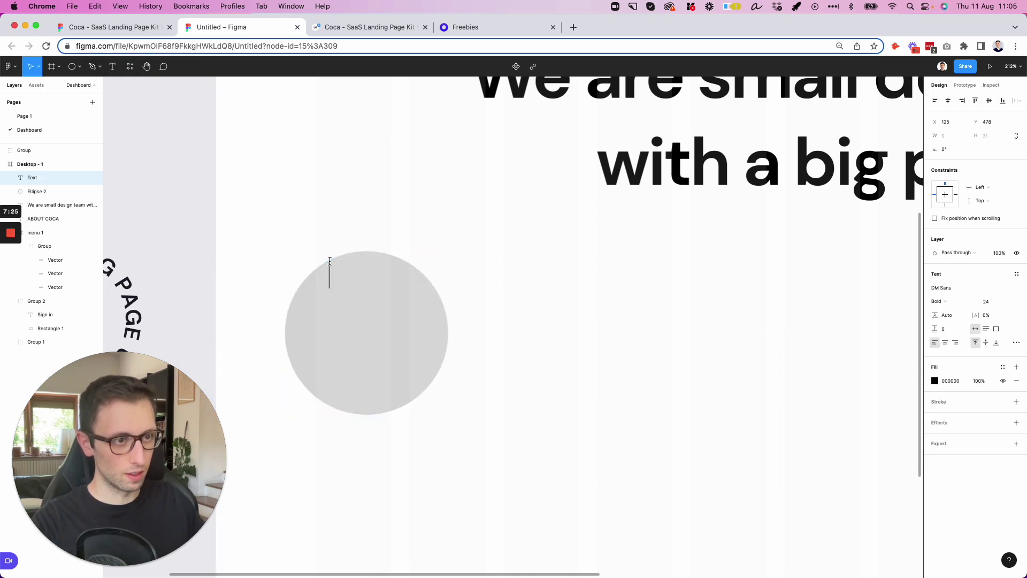
key("Escape")
left_click(365, 249)
left_click(372, 218)
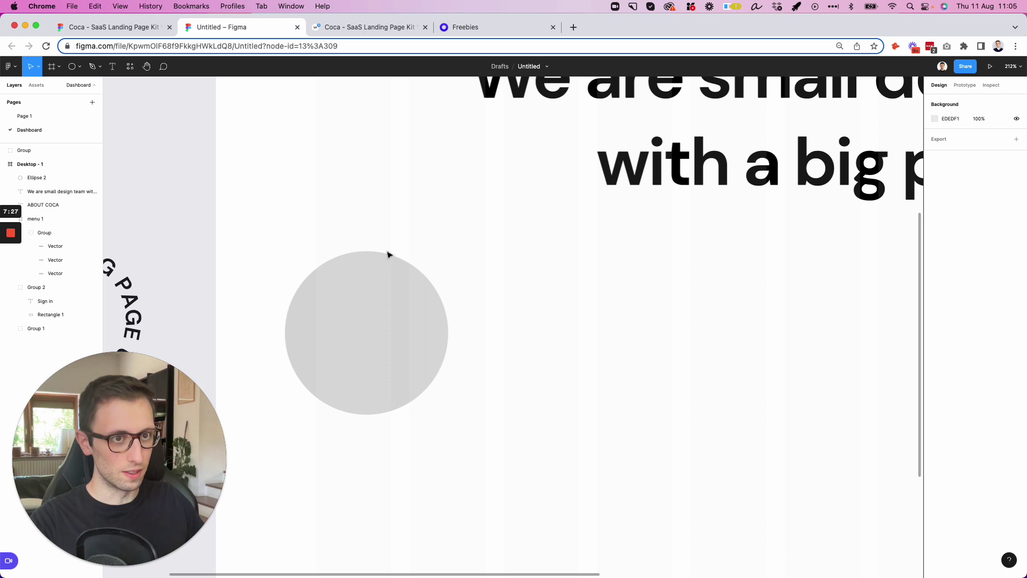
left_click(383, 279)
scroll(382, 279, "down", 3)
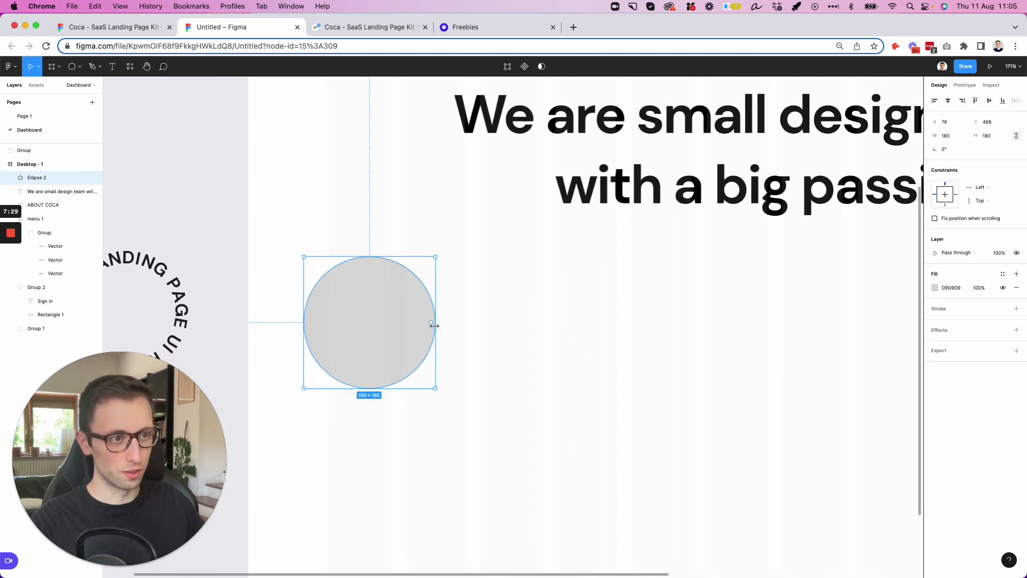
scroll(363, 284, "up", 2)
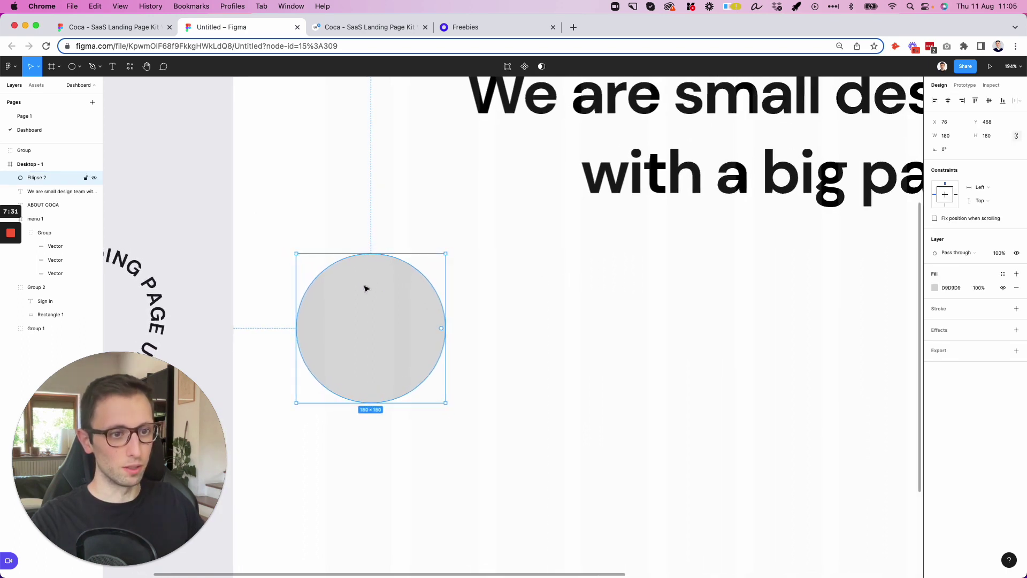
scroll(369, 285, "left", 3)
scroll(365, 282, "right", 2)
left_click(464, 208)
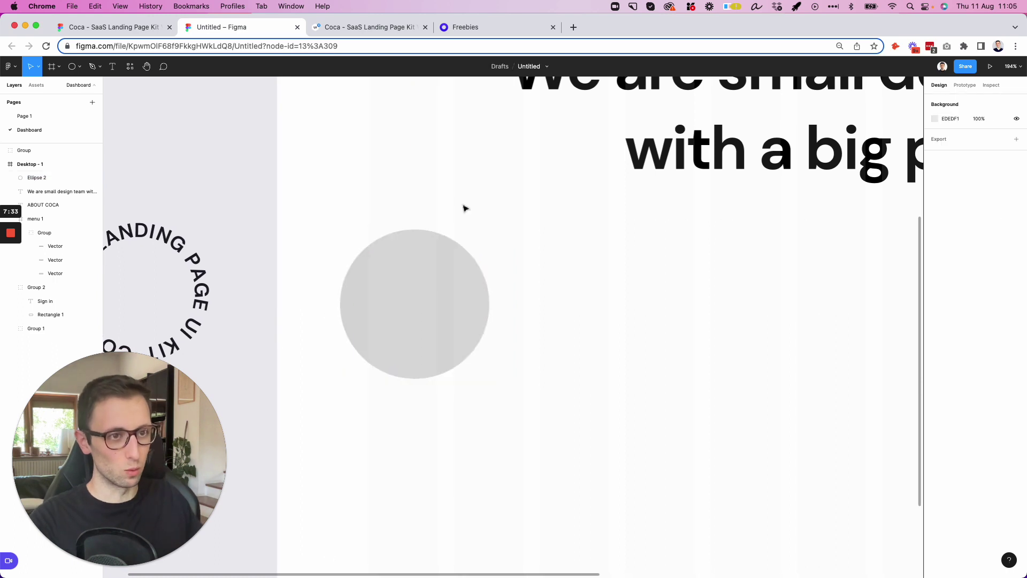
- Retry attaching text to the circle's upper-left edge with the Text tool, and select the circle again
left_click(72, 67)
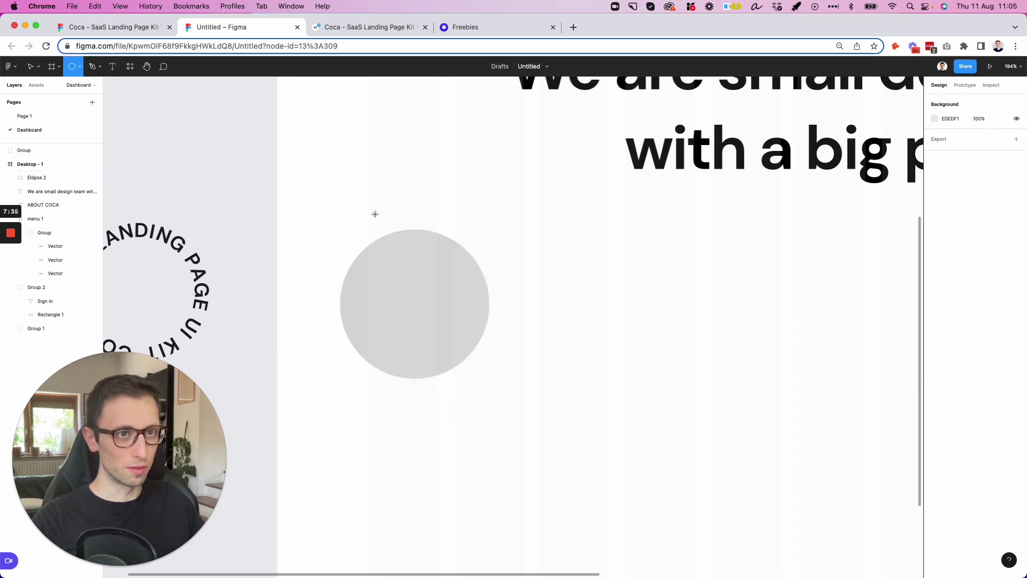
left_click(113, 66)
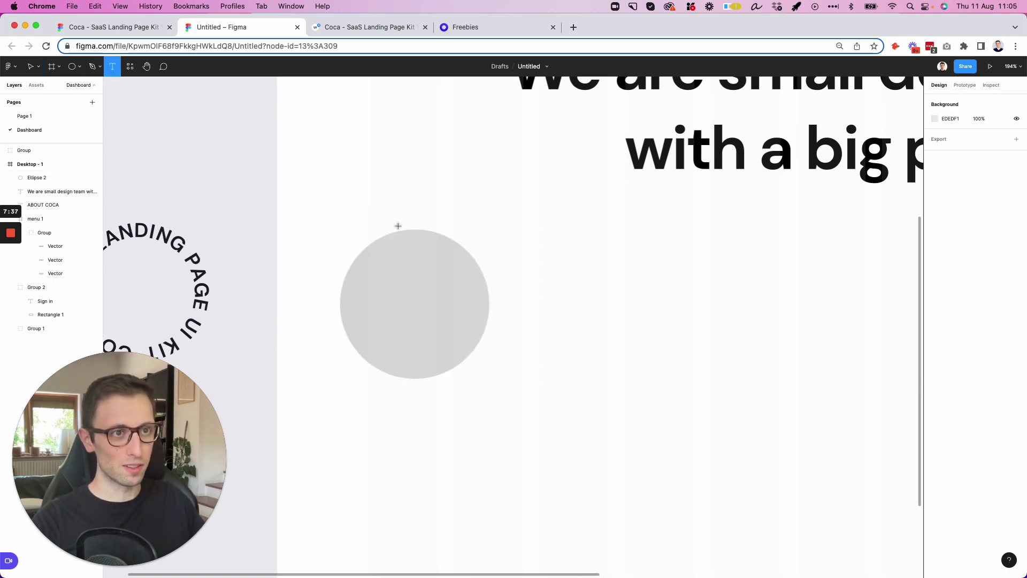
left_click(372, 243)
key("Escape")
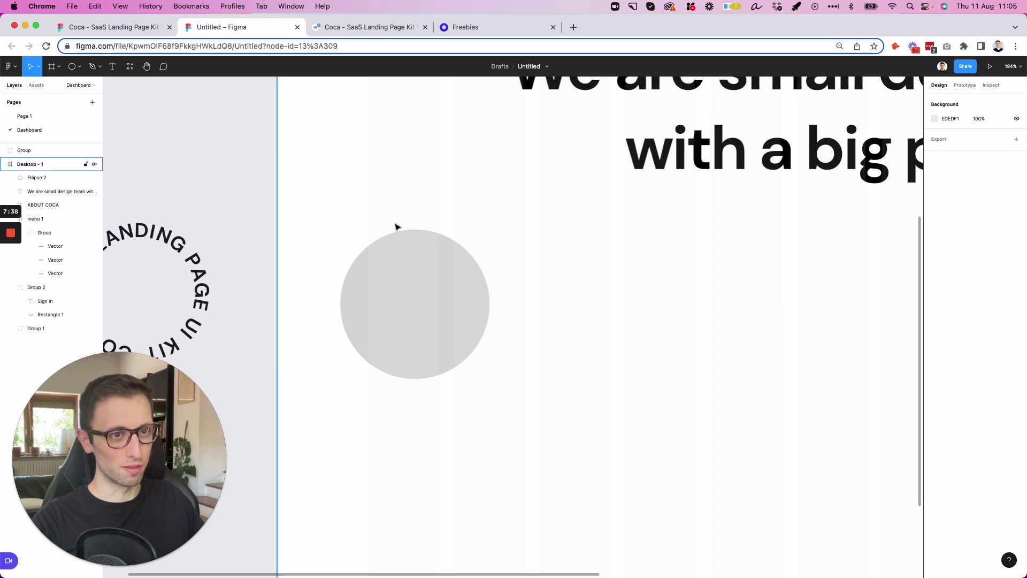
left_click(415, 269)
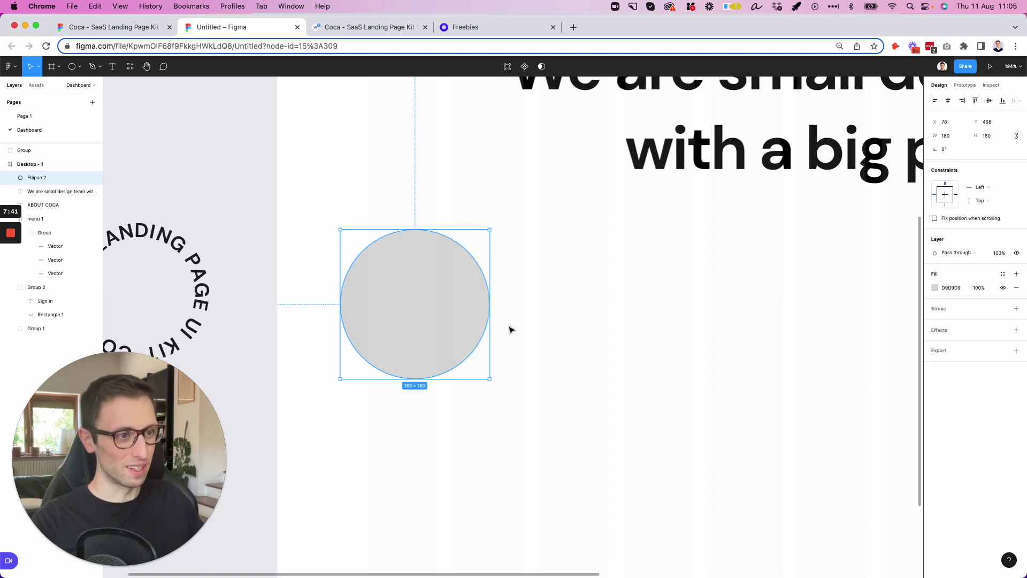
scroll(513, 328, "down", 5)
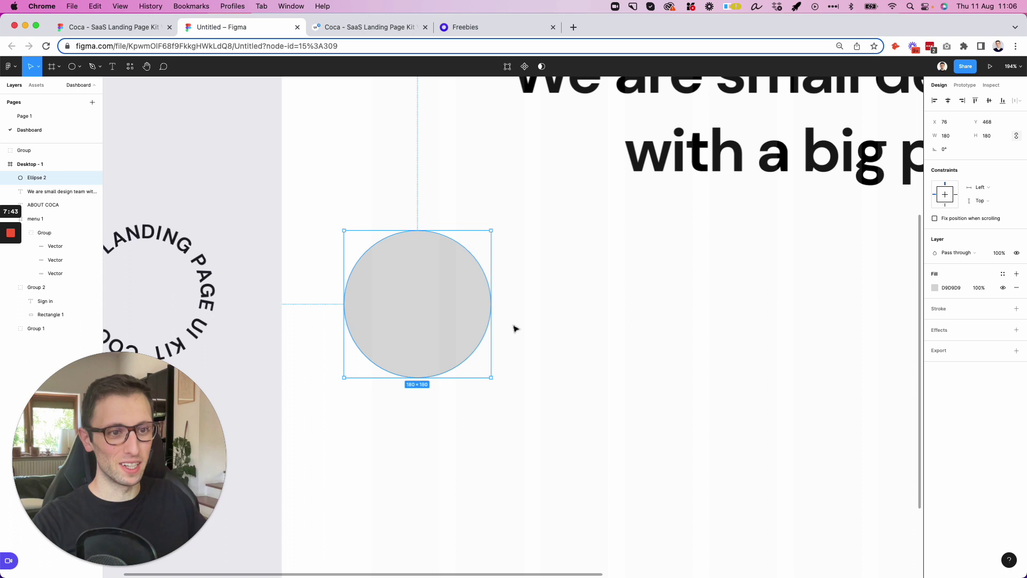
key("t")
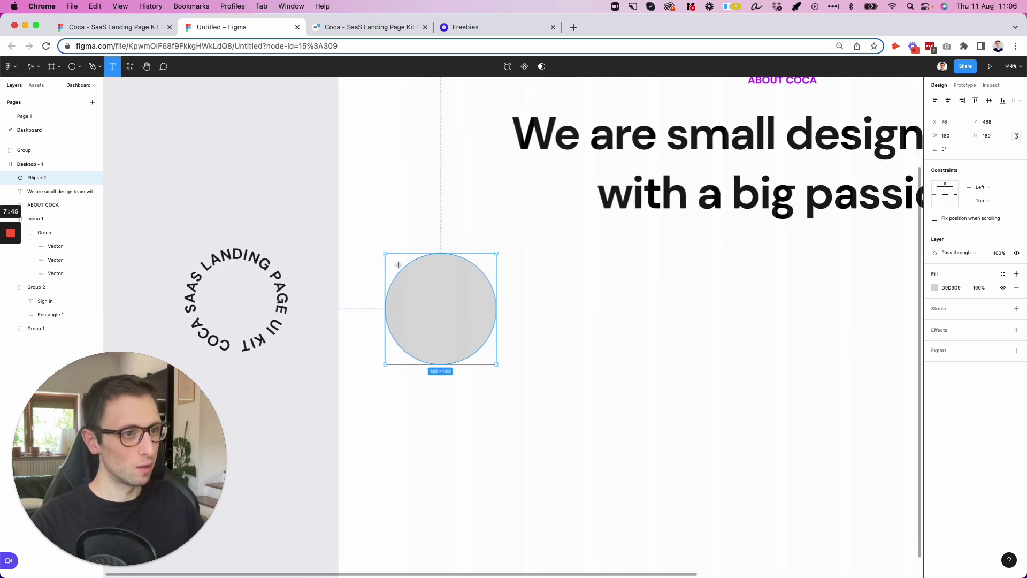
left_click(401, 266)
key("Escape")
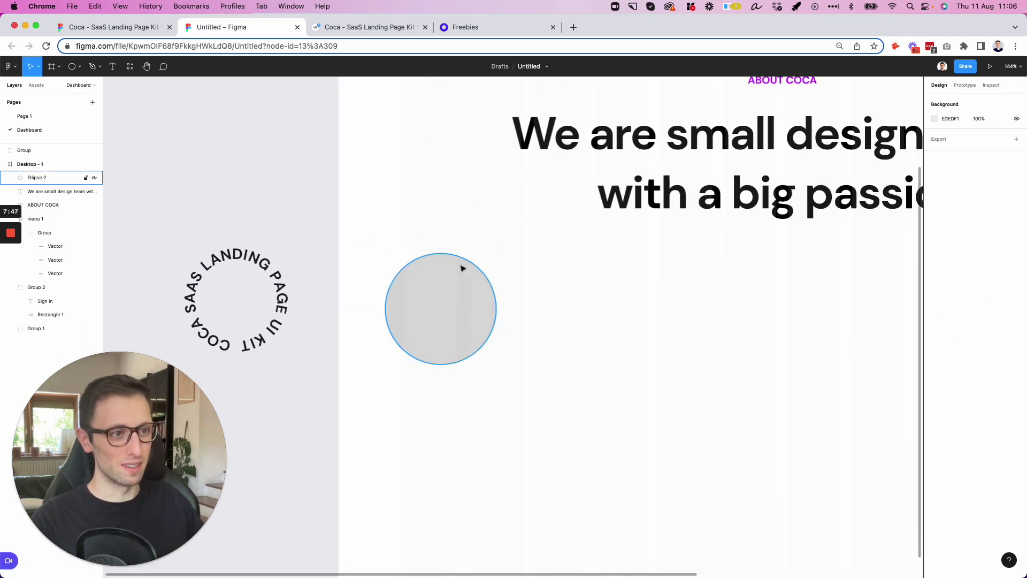
- Delete the grey circle from the Desktop - 1 frame
left_click(460, 269)
key("Delete")
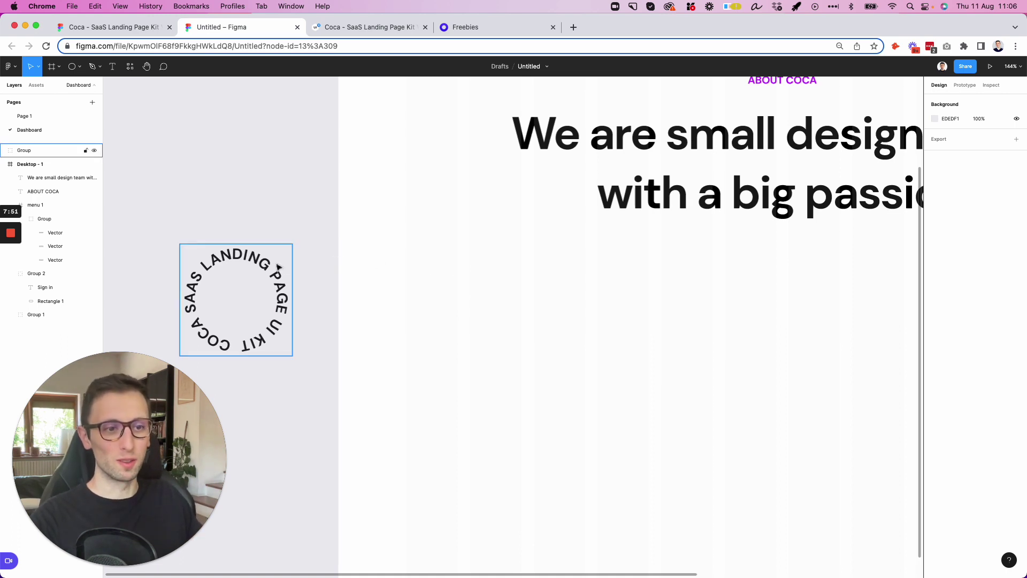
- Switch to the Coca SaaS Landing Page Kit file and copy the 880 × 400 image of three cubes below the heading
left_click(140, 26)
left_click(592, 328)
scroll(551, 305, "down", 4)
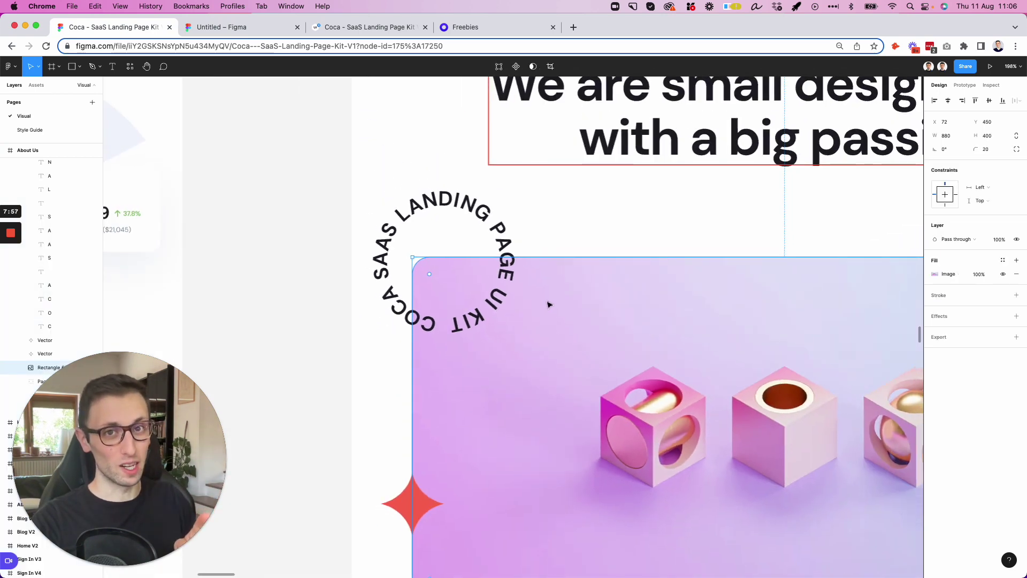
key("super+c")
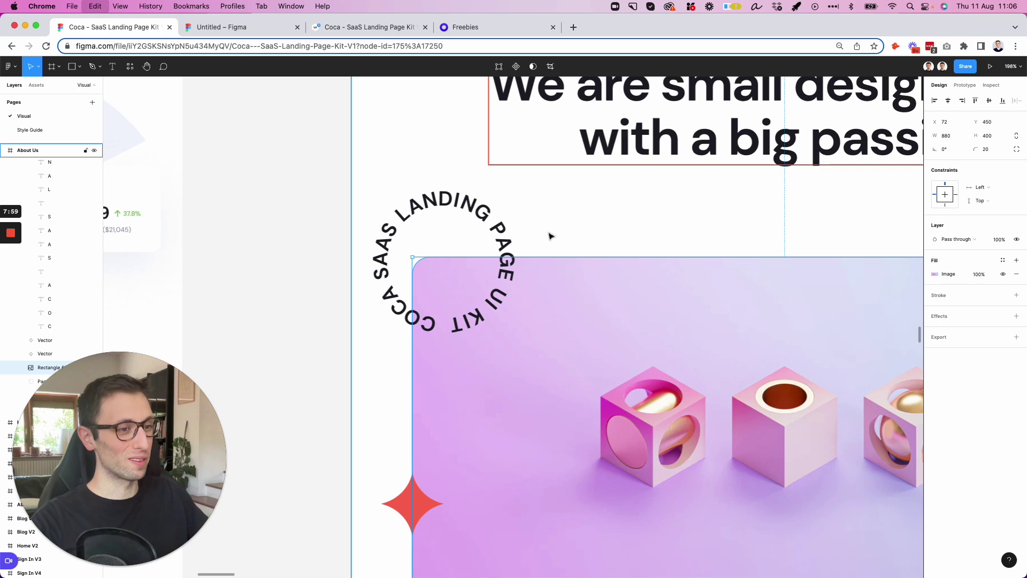
scroll(551, 236, "down", 5)
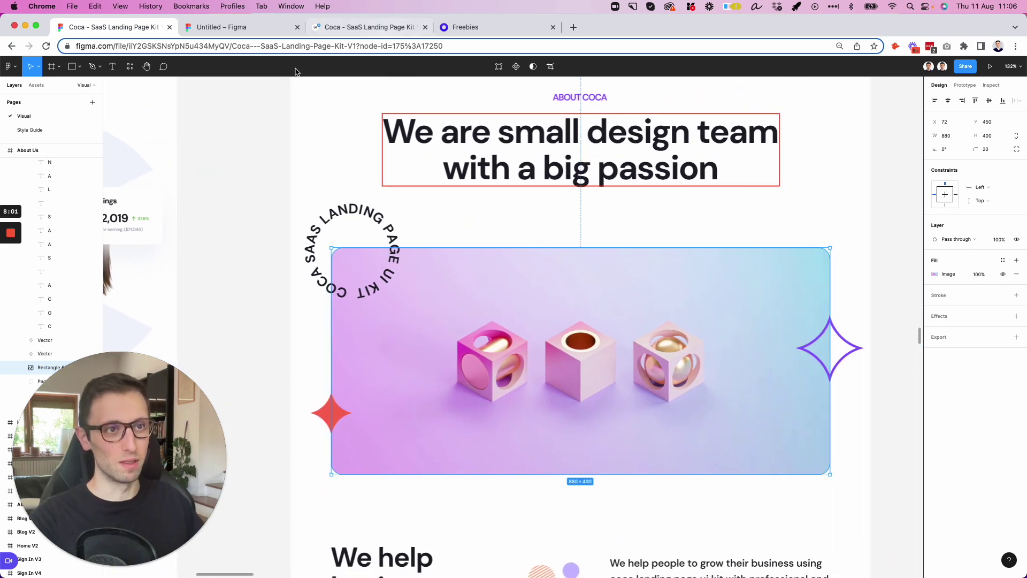
- Paste the cube image into the Desktop - 1 frame of the Untitled file
left_click(243, 26)
scroll(449, 284, "down", 3)
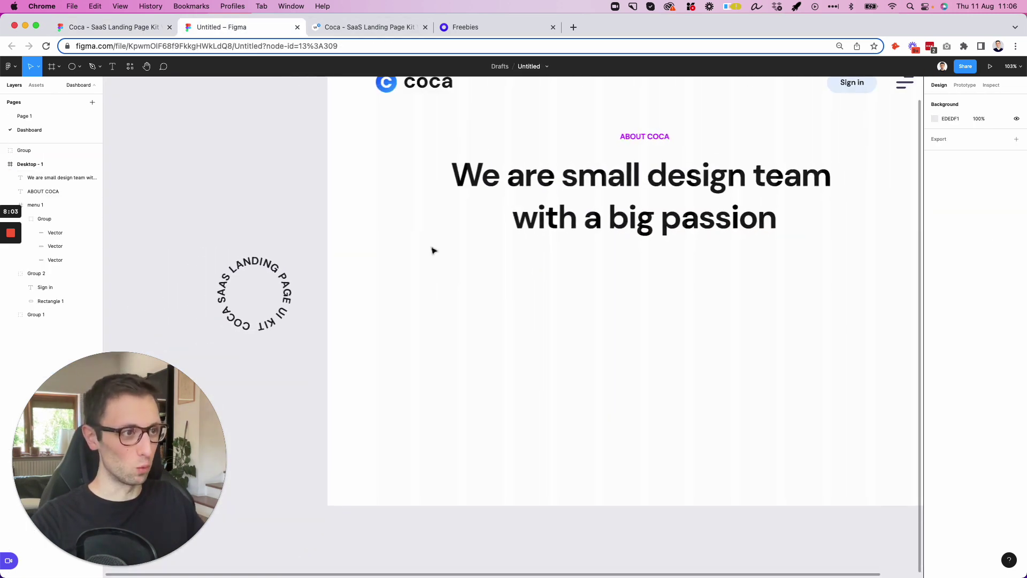
scroll(433, 250, "up", 2)
scroll(374, 158, "right", 3)
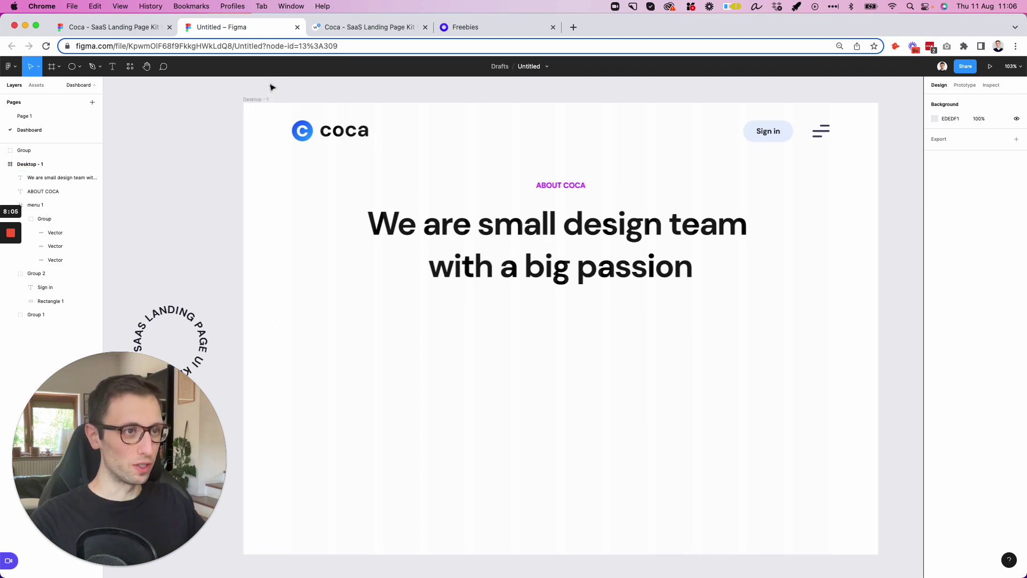
left_click(252, 107)
key("super+v")
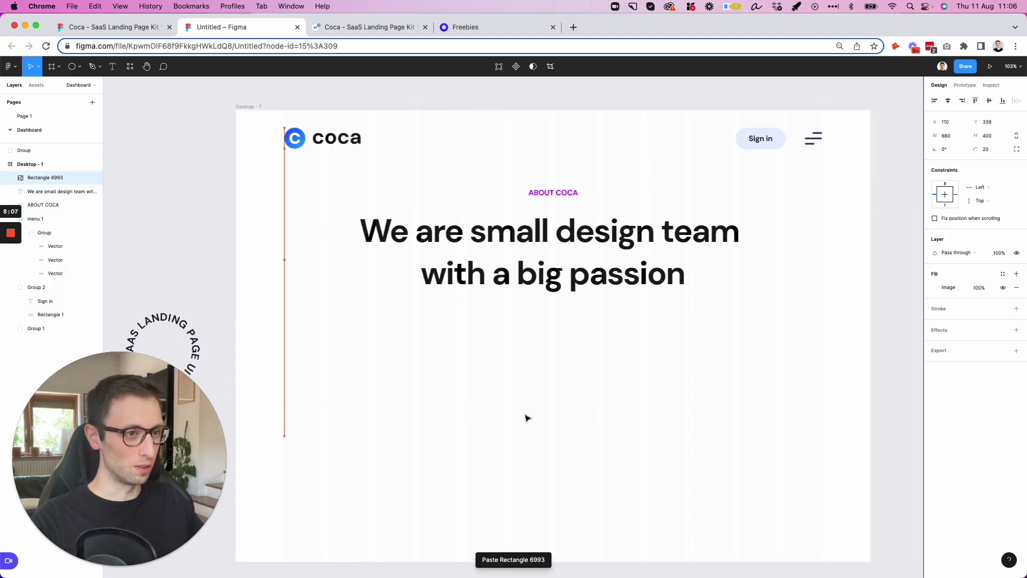
- Place the cube image below the heading, centred horizontally in the frame, at X 280, Y 461
left_click_drag(526, 418, 554, 444)
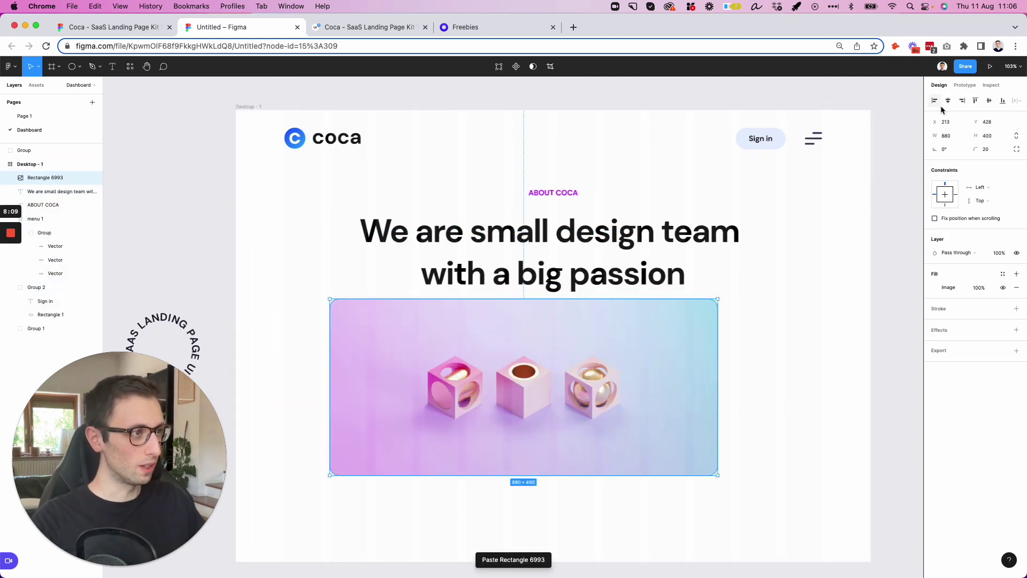
left_click(947, 101)
left_click_drag(611, 404, 612, 420)
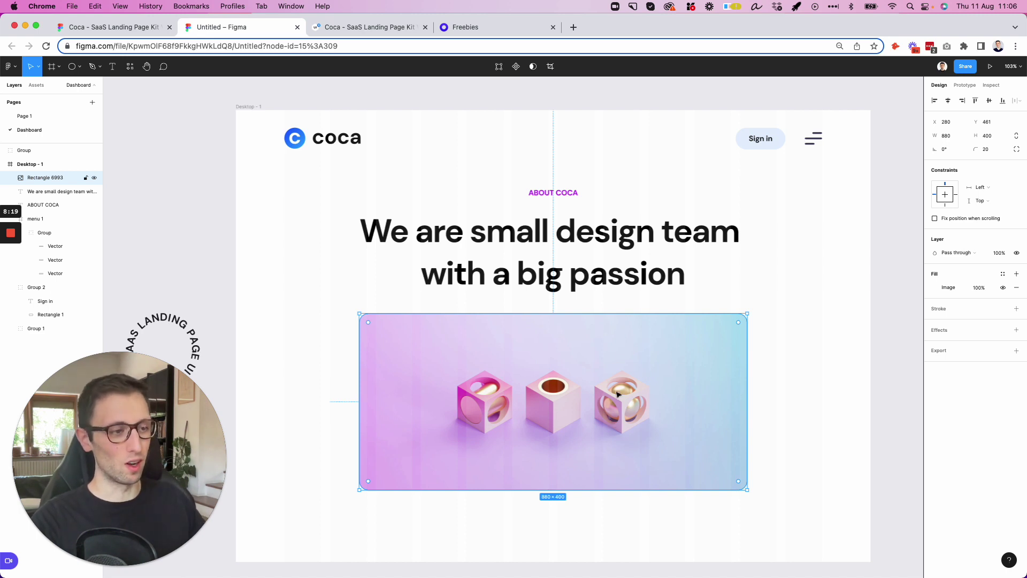
- Enlarge the cube image proportionally from its centre to 1006 × 457 and move it slightly lower
left_click_drag(518, 491, 527, 515)
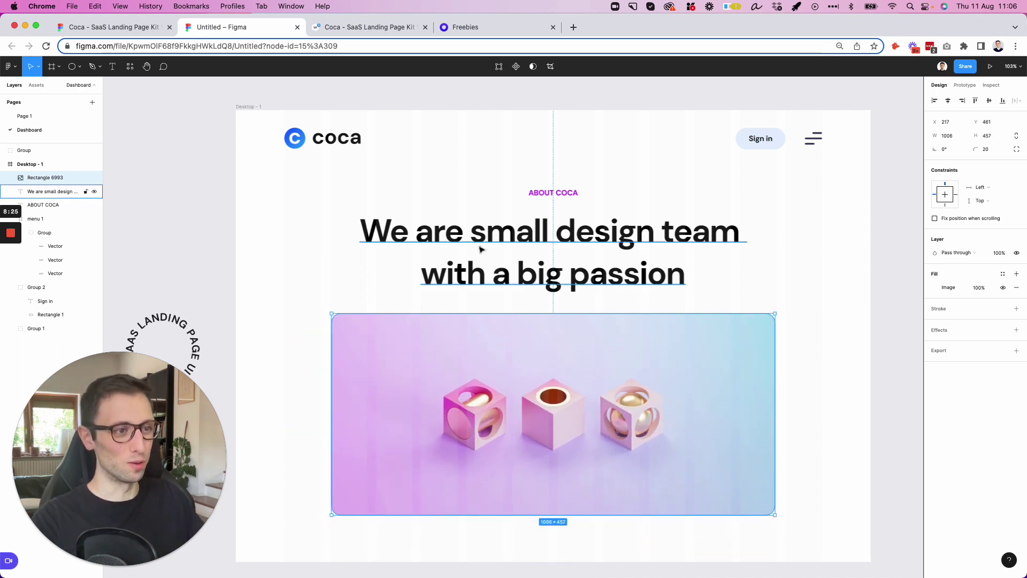
left_click_drag(617, 407, 617, 416)
left_click(837, 240)
- Try extending the Desktop - 1 frame downward by its lower edge, and undo the resize
scroll(835, 243, "down", 2)
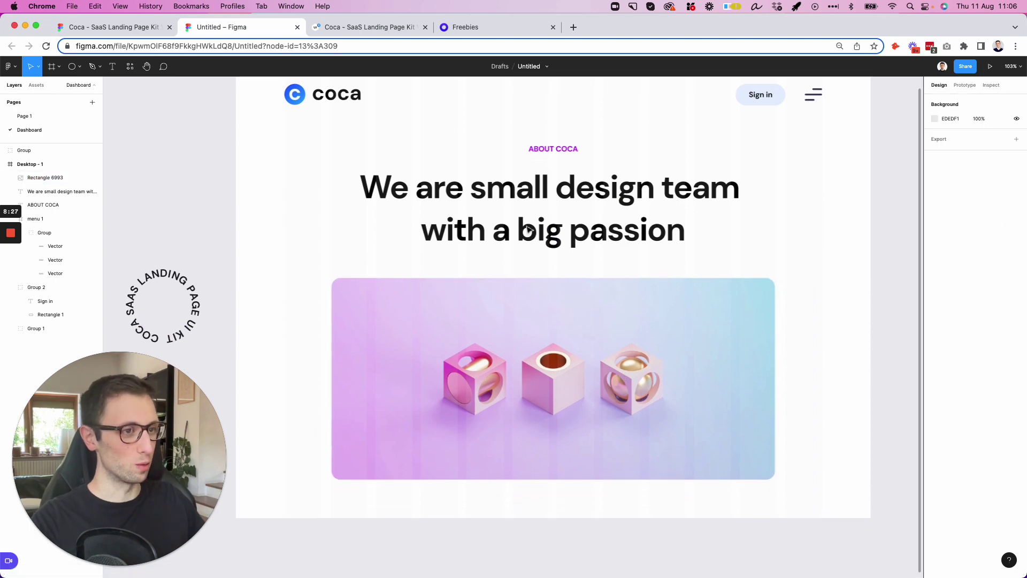
scroll(278, 123, "up", 2)
left_click(247, 103)
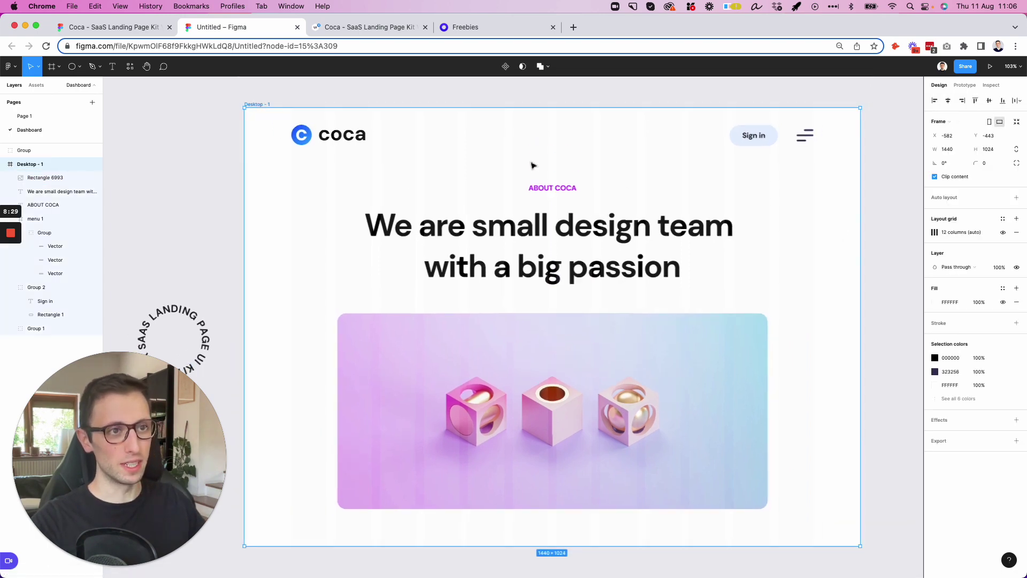
scroll(538, 163, "down", 3)
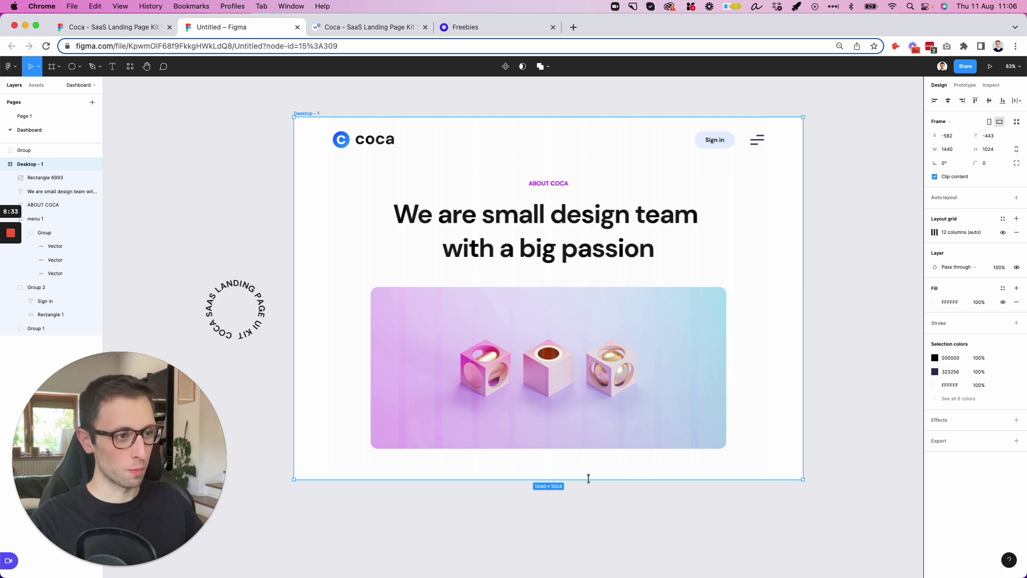
scroll(588, 478, "down", 1)
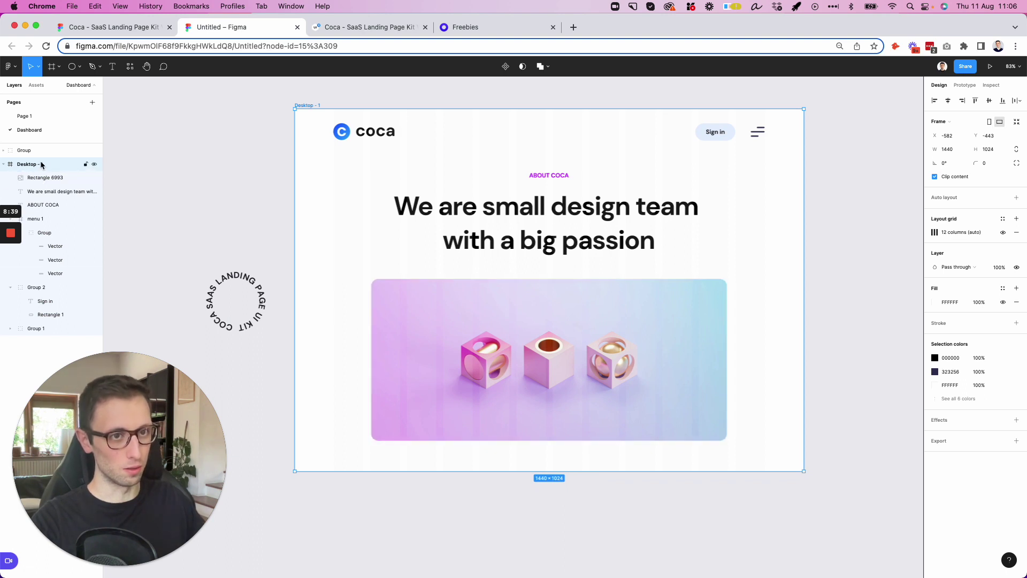
left_click_drag(509, 470, 547, 511)
key("super+z")
- Try stretching the Desktop - 1 frame to a height of 1168, and undo the change
scroll(508, 303, "up", 1)
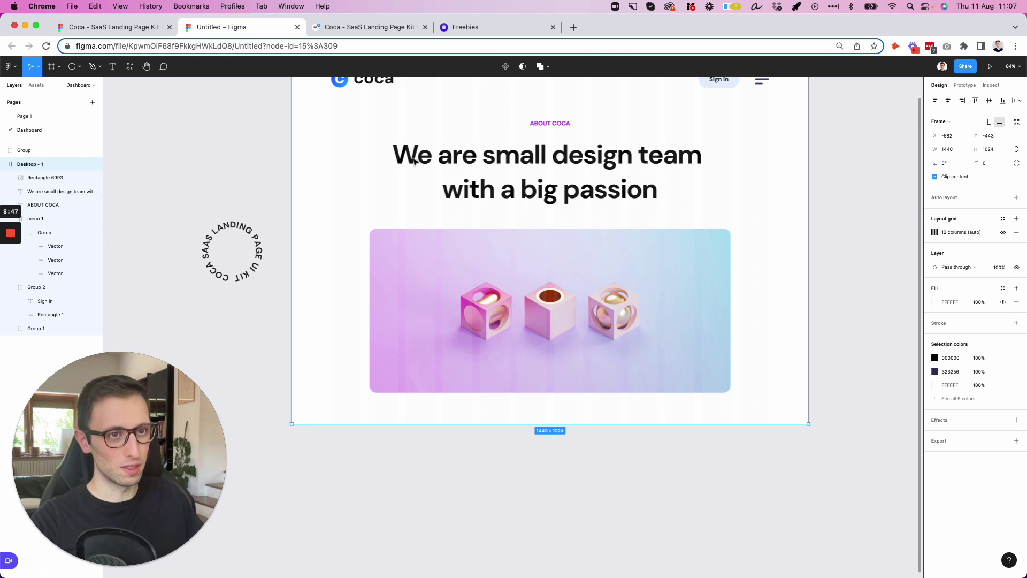
scroll(395, 180, "up", 3)
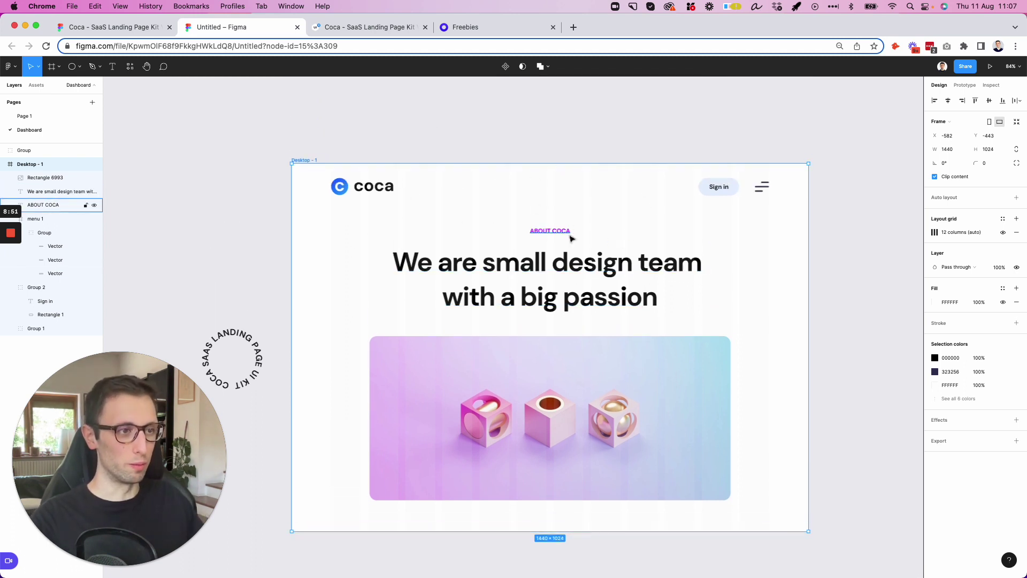
scroll(570, 237, "down", 2)
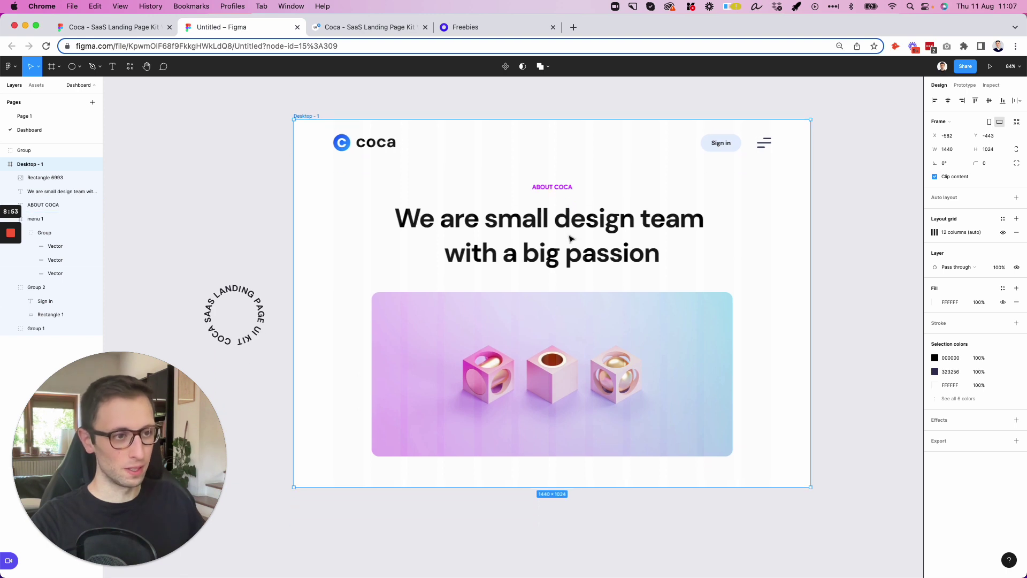
scroll(557, 375, "right", 1)
left_click_drag(543, 488, 548, 538)
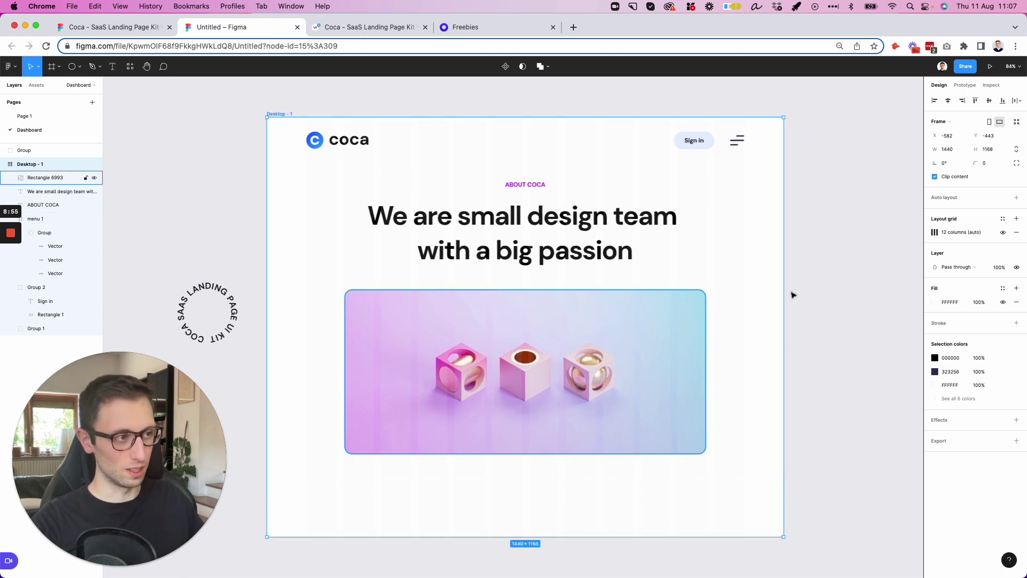
key("super+z")
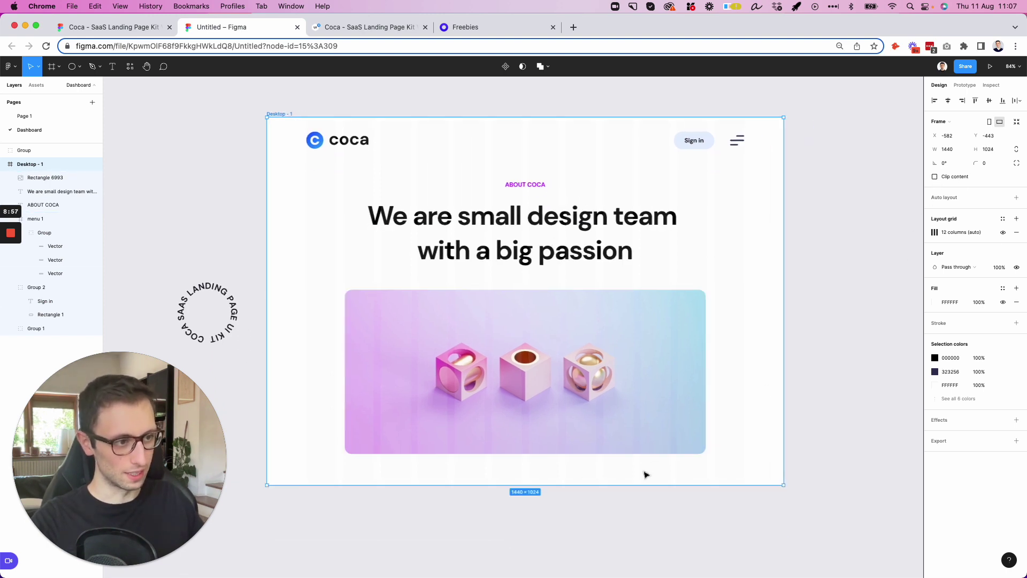
- Extend the Desktop - 1 frame downward to 1440 × 1263, leaving empty space below the cube image
left_click_drag(640, 483, 642, 554)
key("super+z")
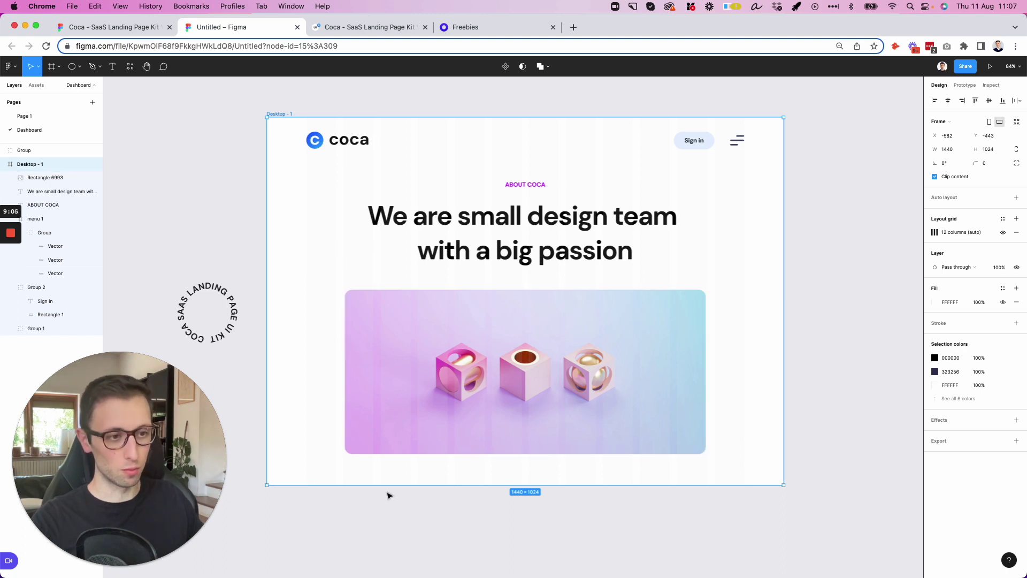
left_click_drag(388, 486, 388, 553)
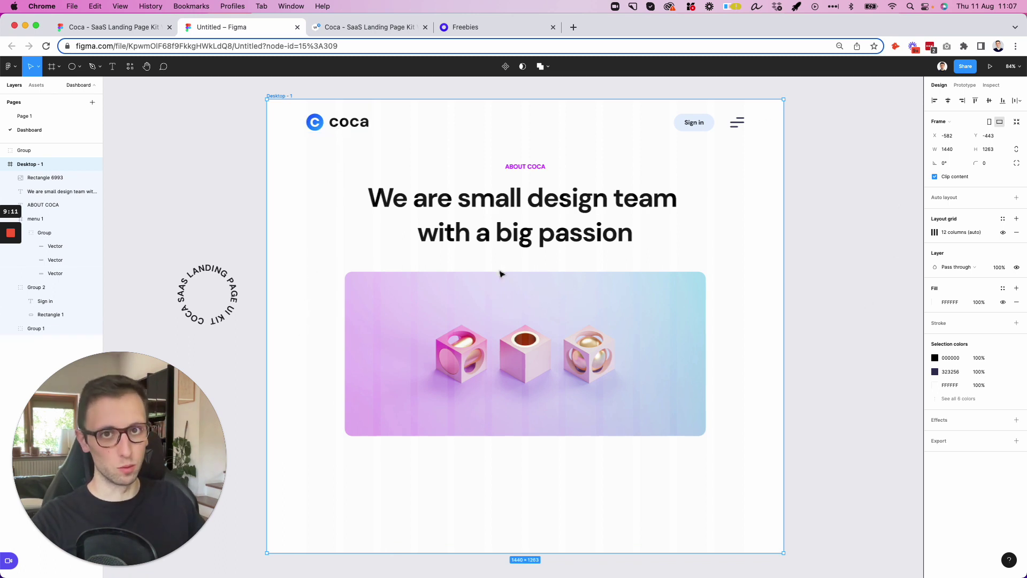
left_click(332, 208)
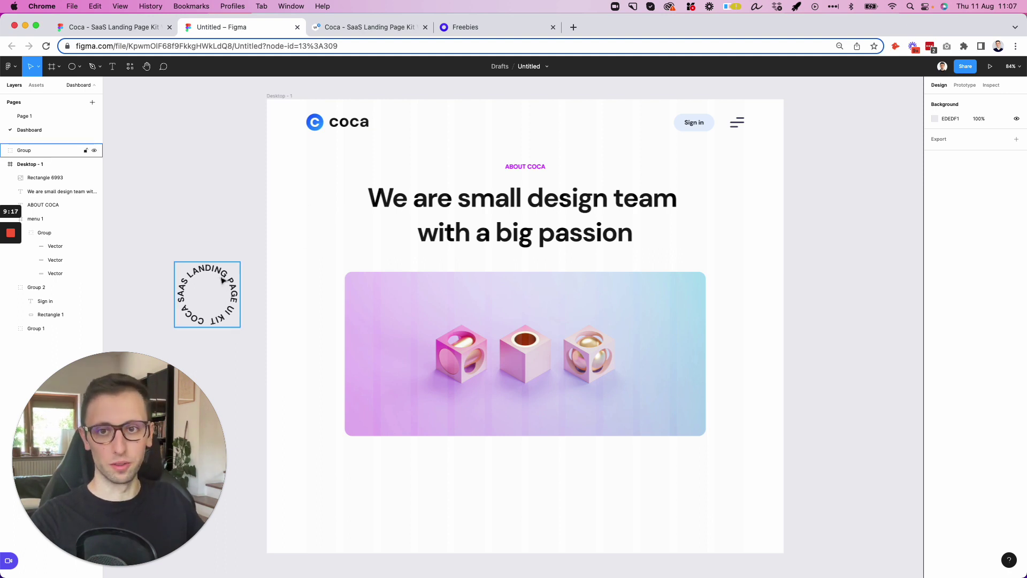
- Move the circular text badge into the frame so it overlaps the cube image's upper-left corner
left_click_drag(223, 279, 372, 264)
left_click(277, 236)
- Copy the orange star and the purple outlined star from the Coca kit file and paste them into the Untitled file's frame
left_click(107, 26)
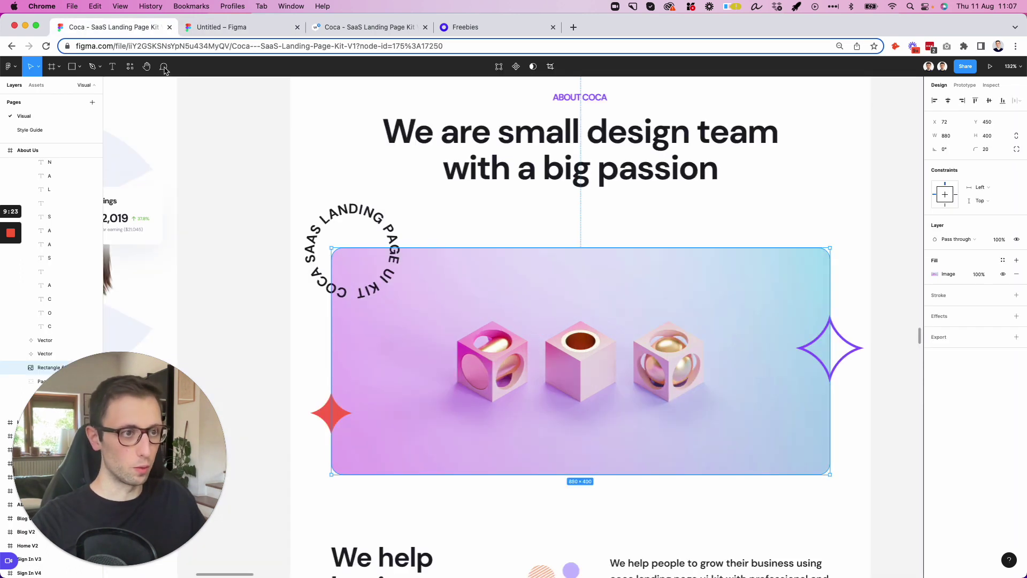
left_click(321, 419)
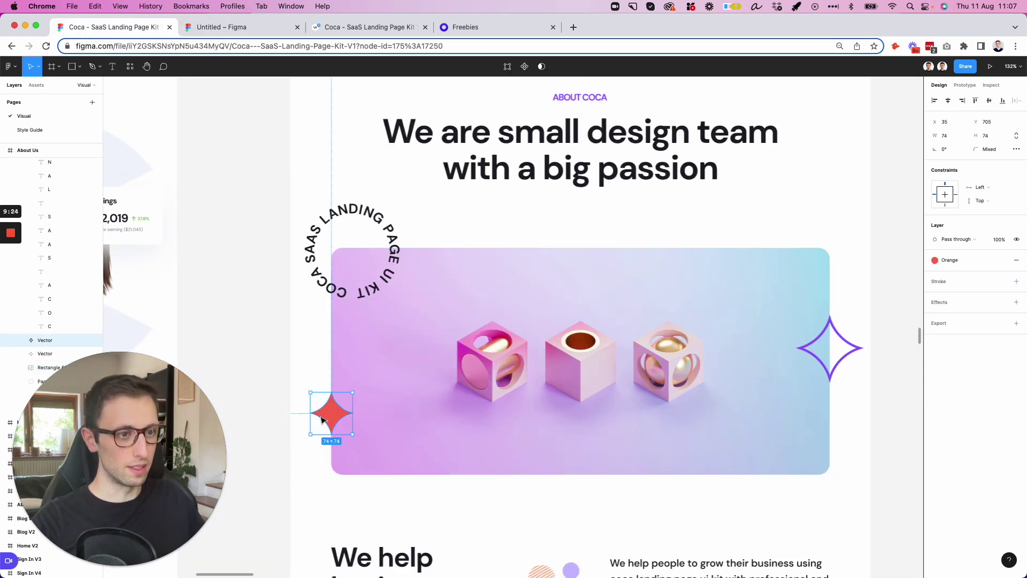
left_click(818, 351, "shift")
key("super+c")
left_click(230, 27)
key("super+v")
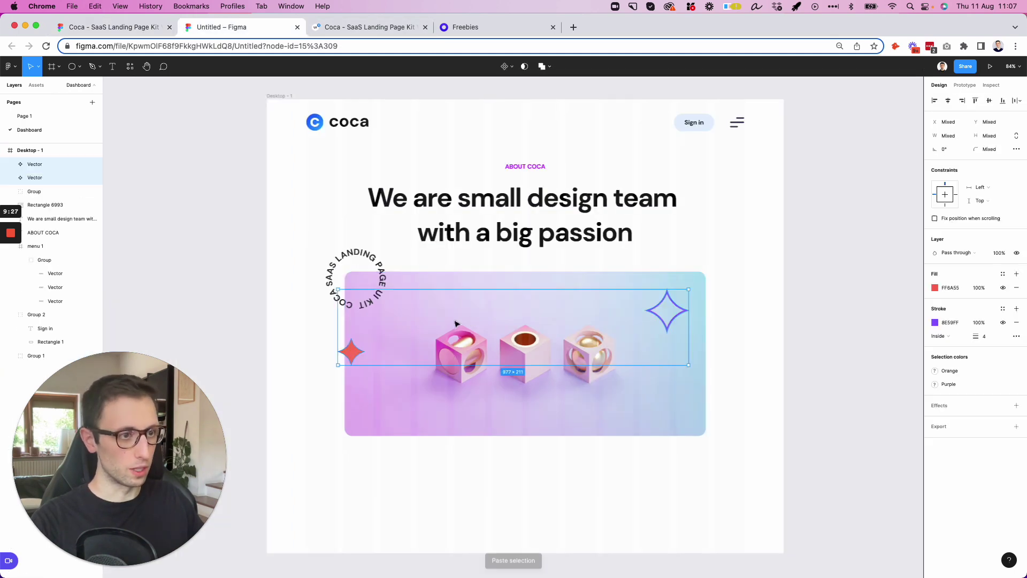
- Position the orange star over the cube image's left edge and the purple outlined star over its right edge
left_click_drag(348, 371, 345, 401)
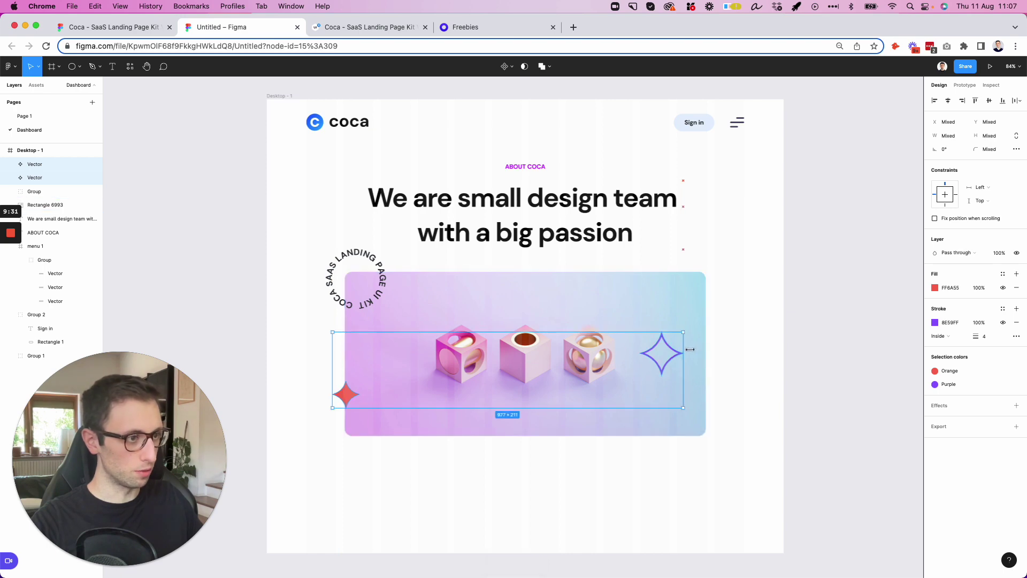
left_click_drag(684, 350, 730, 342)
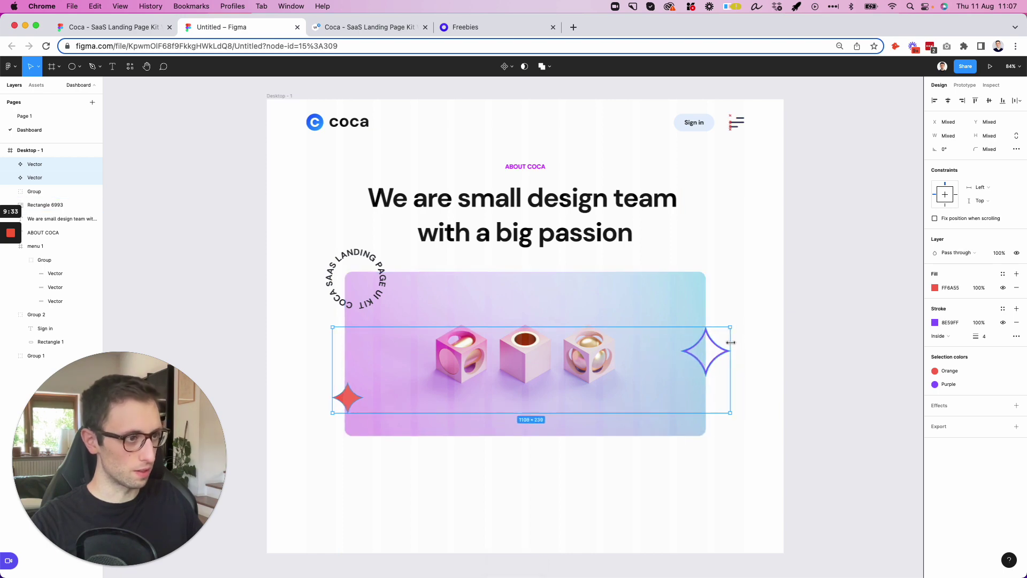
left_click(746, 269)
- Check the section below the image in the Coca kit file, and extend the Untitled file's Desktop - 1 frame to a height of 1466
left_click(123, 27)
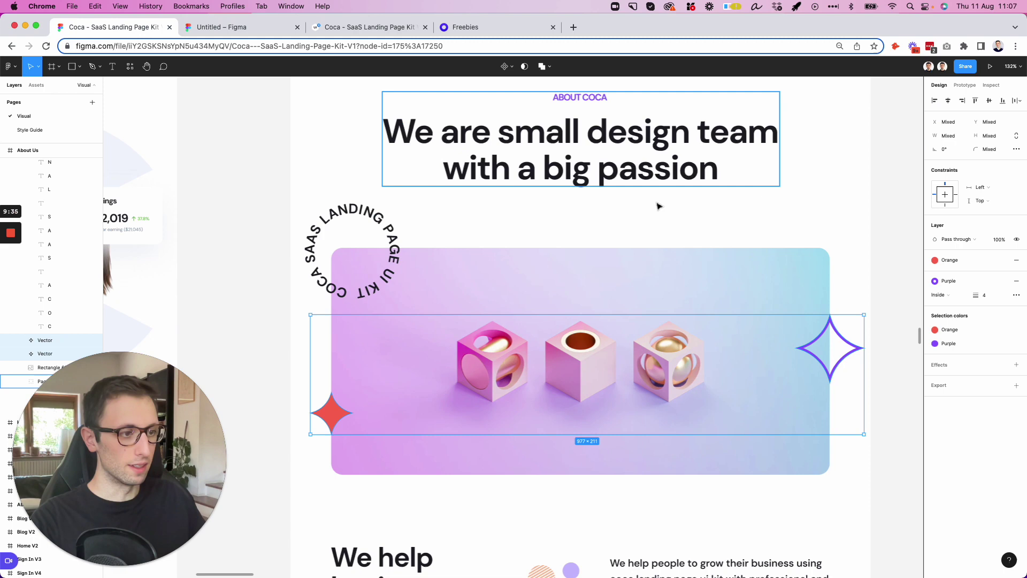
scroll(658, 206, "down", 5)
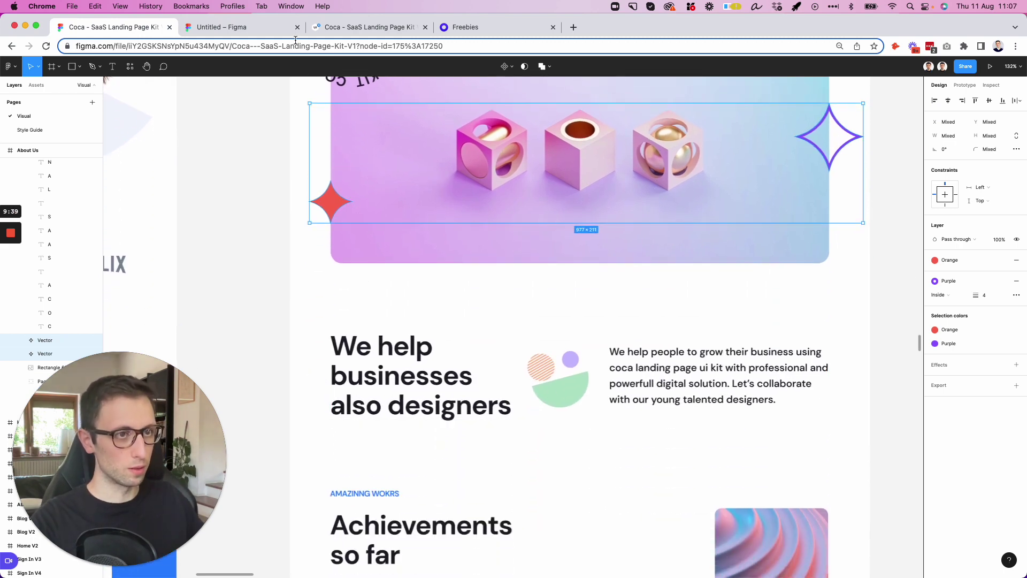
left_click(234, 27)
scroll(765, 225, "down", 2)
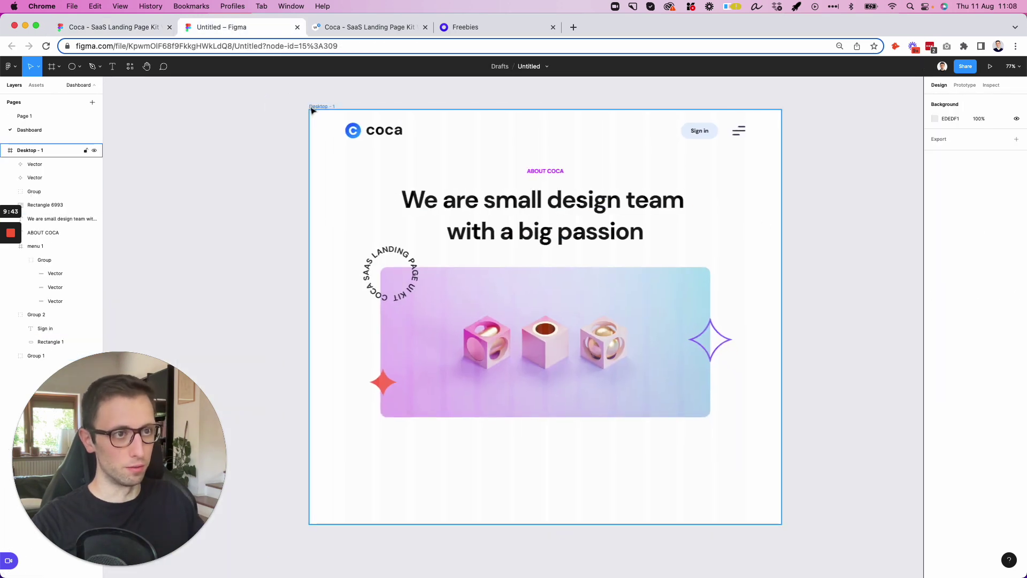
left_click(314, 104)
scroll(626, 507, "down", 3)
left_click_drag(606, 456, 608, 522)
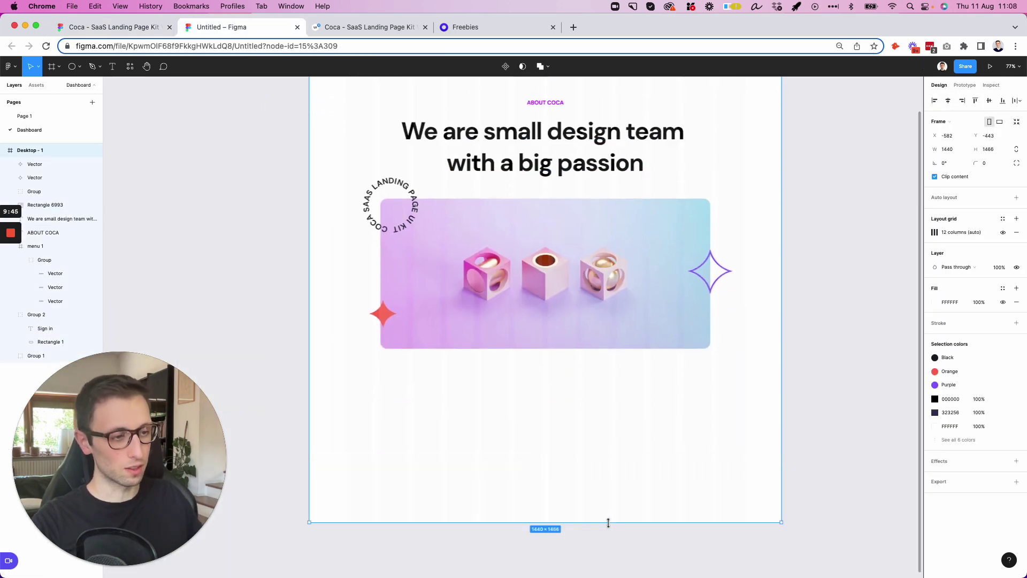
- Duplicate the hero heading below the cube image at X 220, Y 1020 and left-align its text
left_click_drag(544, 147, 532, 406)
left_click(935, 342)
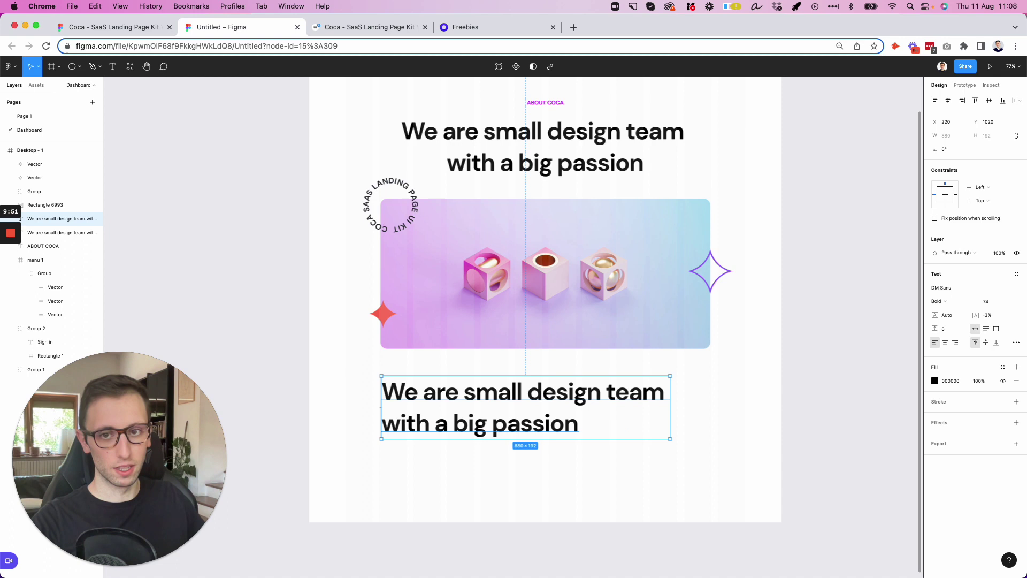
key("super+a")
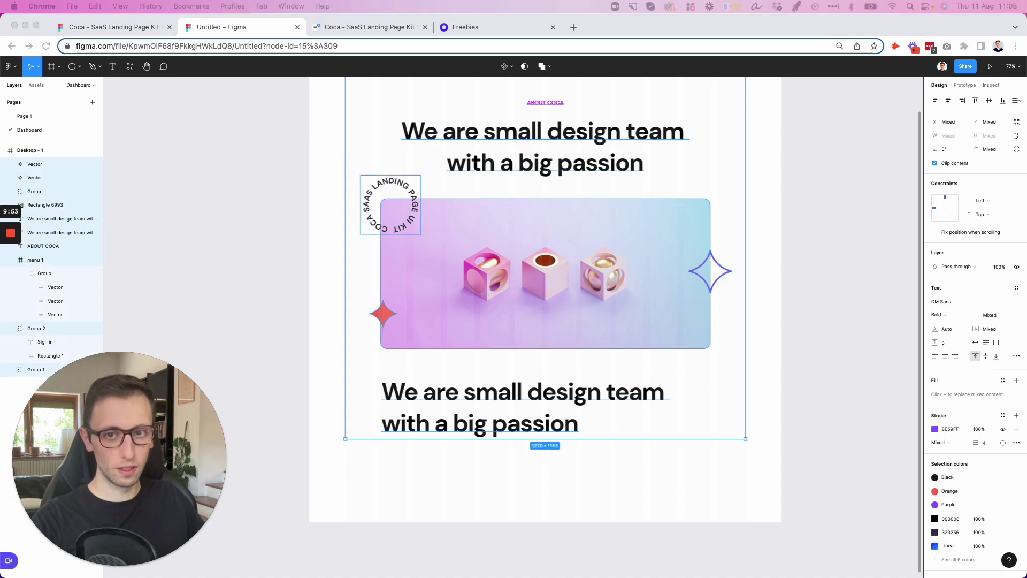
- Replace the duplicated heading's text below the cube image with the copied "We help businesses also designers", pasted without its source formatting
double_click(443, 423)
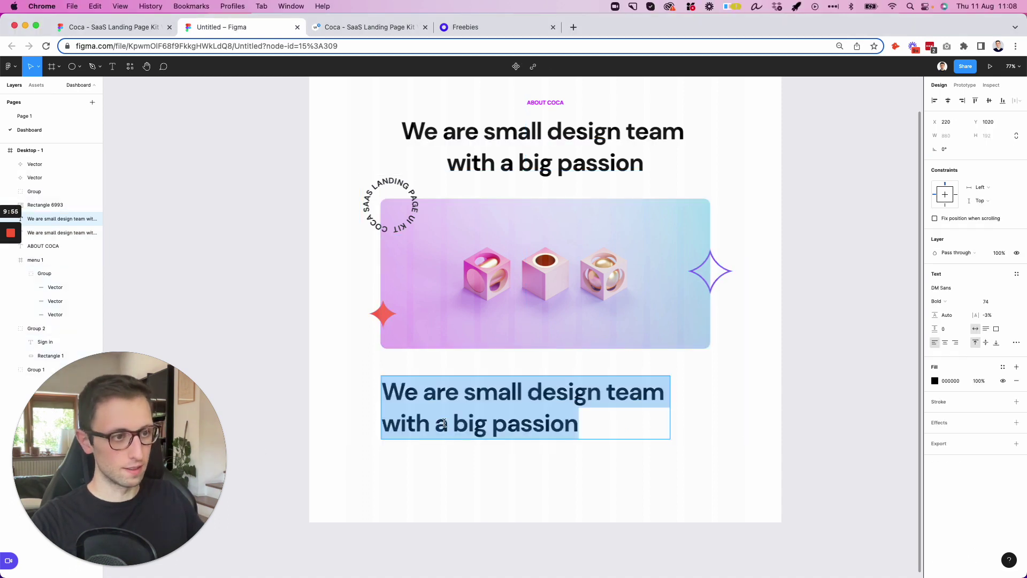
triple_click(442, 423)
type("v")
key("super+a")
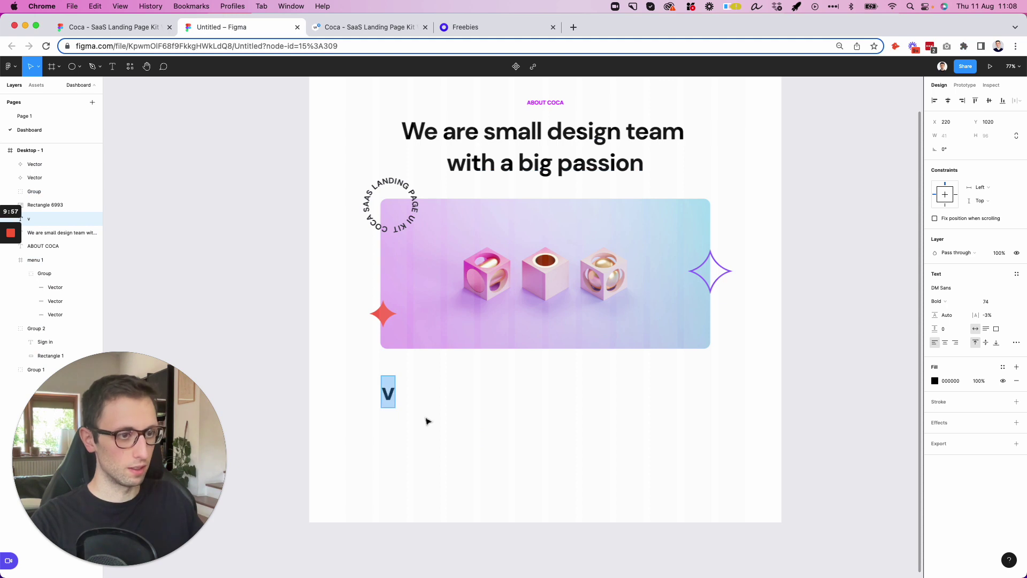
key("super+v")
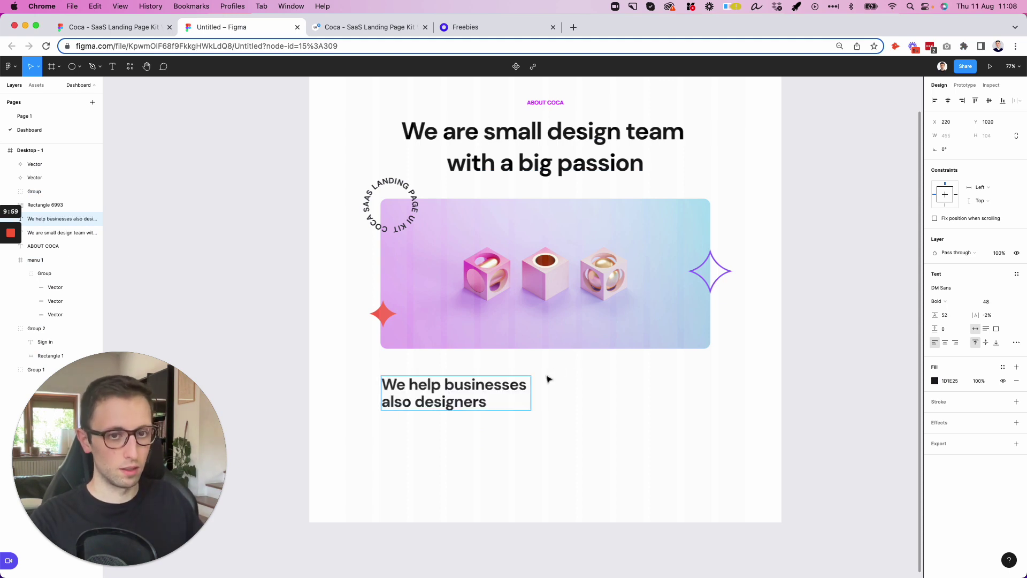
key("super+z")
key("super+a")
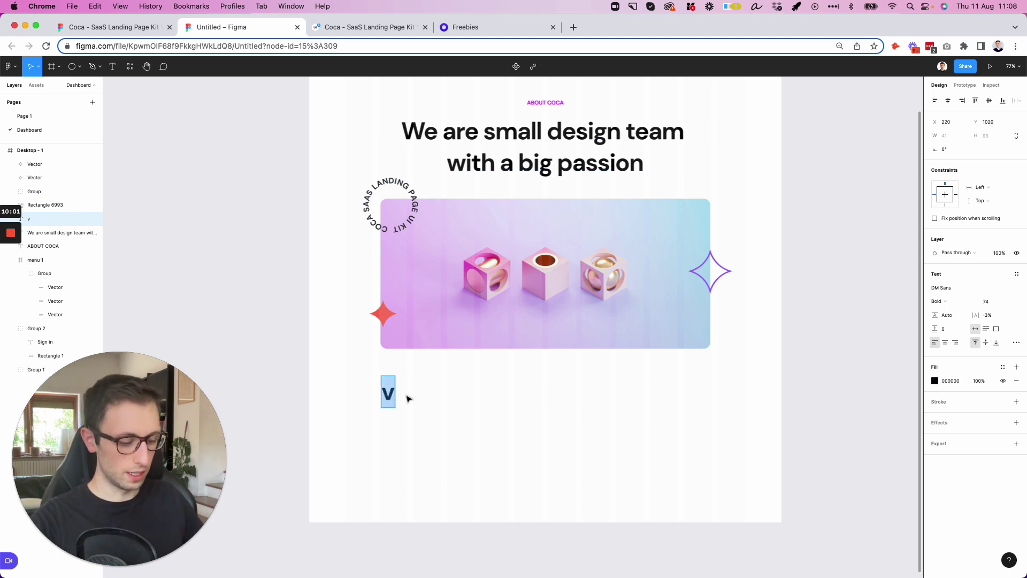
key("super+v")
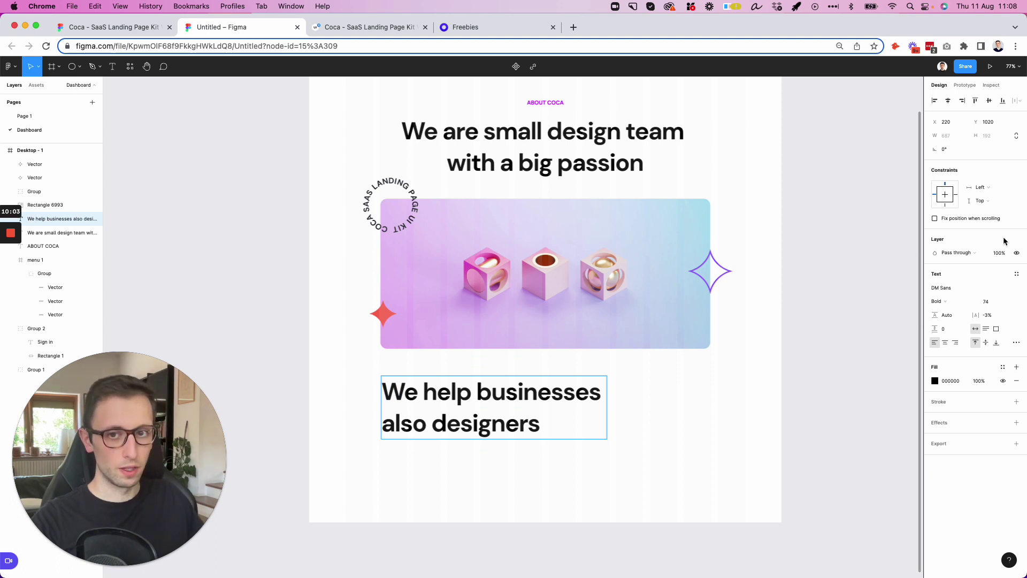
- Set the font size of the "We help businesses also designers" heading to 54
left_click(994, 303)
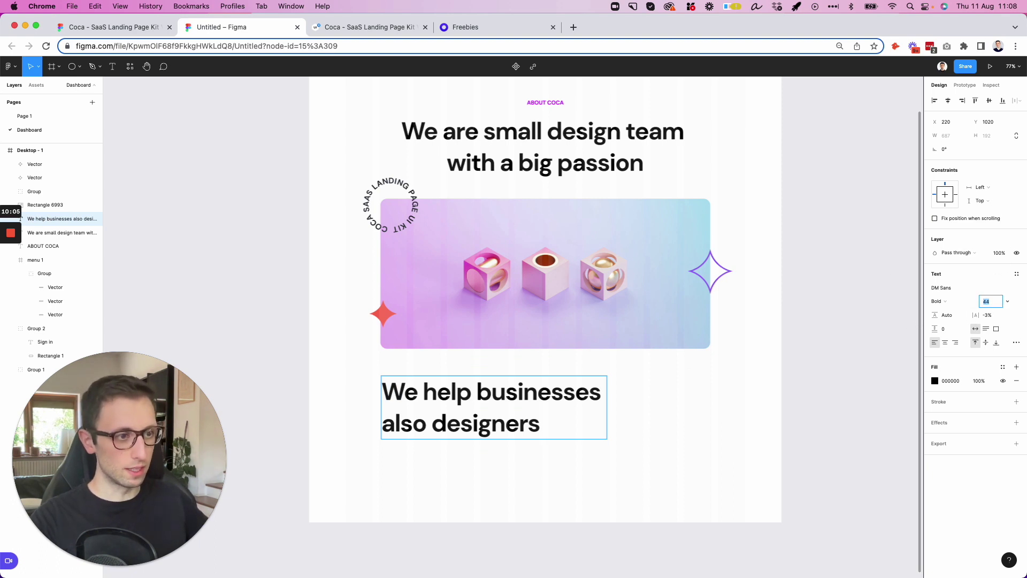
left_click(420, 461)
triple_click(458, 431)
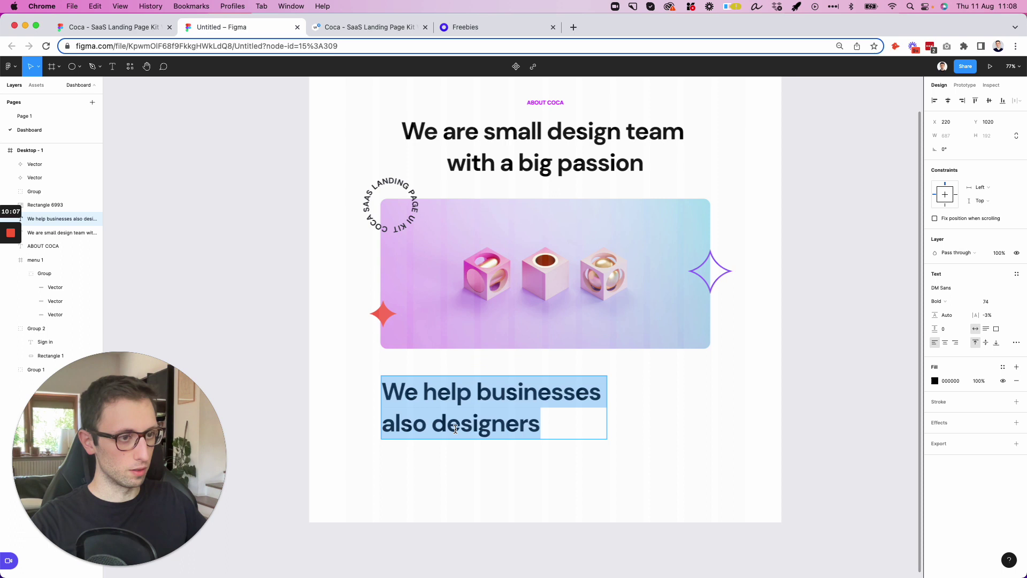
key("super+a")
scroll(460, 431, "down", 1)
left_click(986, 302)
type("54")
key("Return")
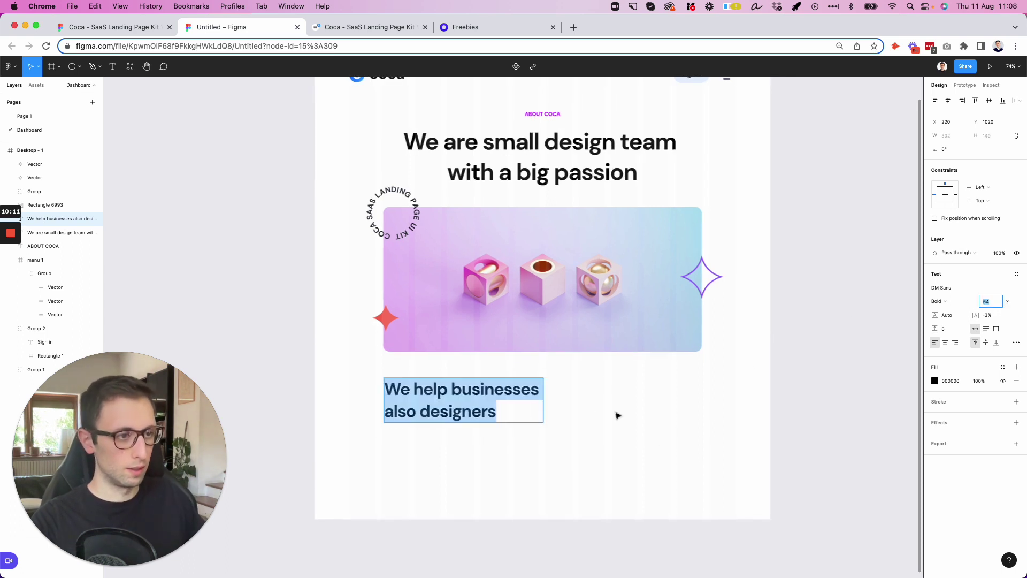
- Narrow the "We help businesses also designers" text box to a width of 407 so it wraps onto three lines
key("Escape")
left_click_drag(543, 397, 512, 397)
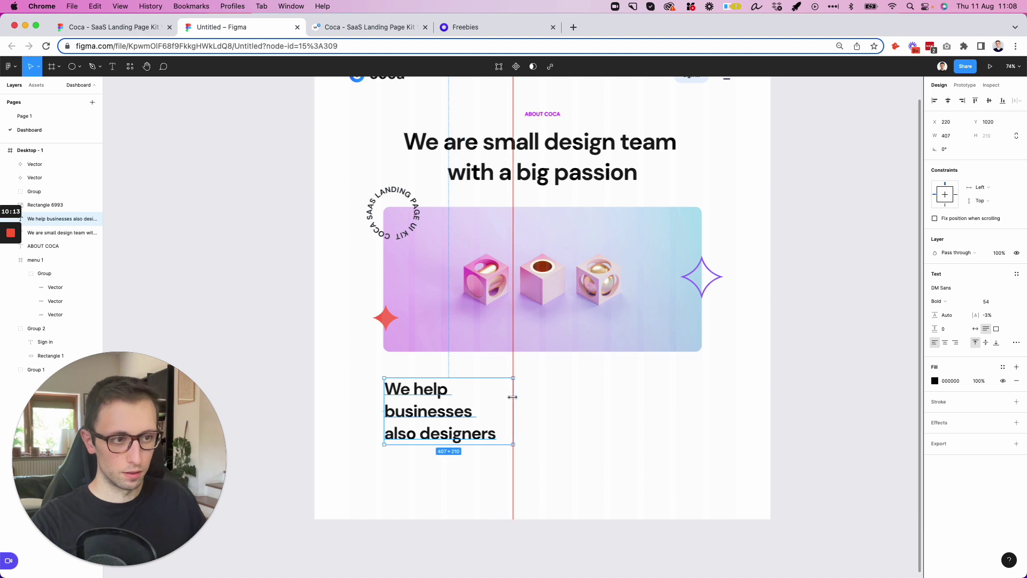
left_click(682, 436)
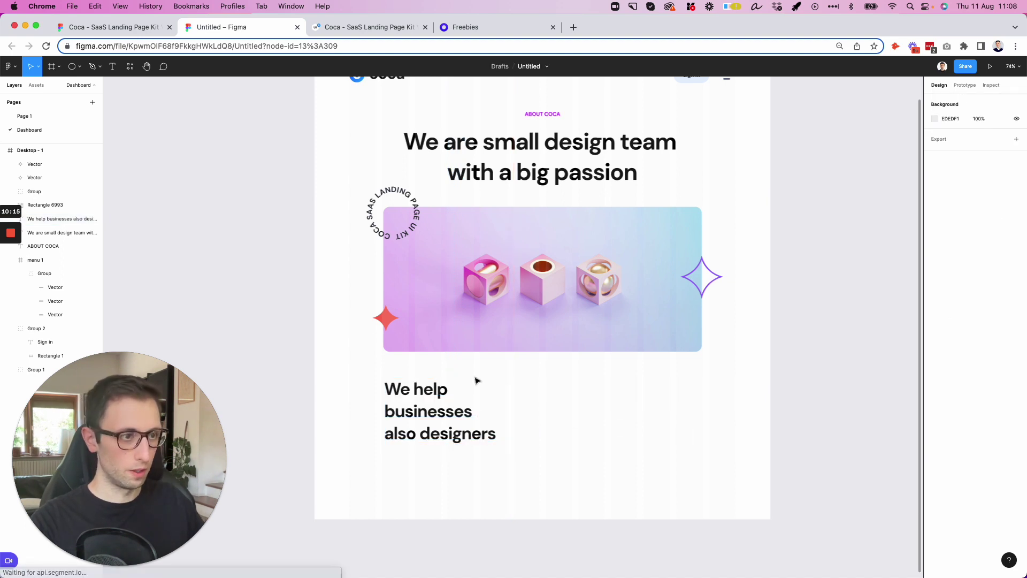
- Duplicate the "We help businesses also designers" heading at X 716, Y 1020 and set the copy's font size to 18
left_click_drag(420, 398, 584, 404)
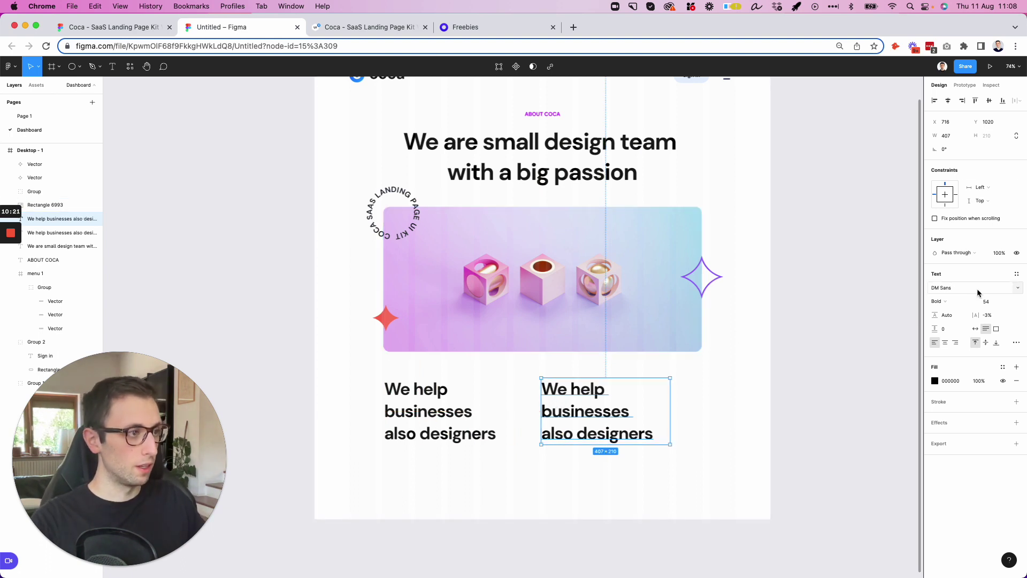
left_click(988, 302)
key("shift+Down")
key("shift+Down")
key("shift+Down")
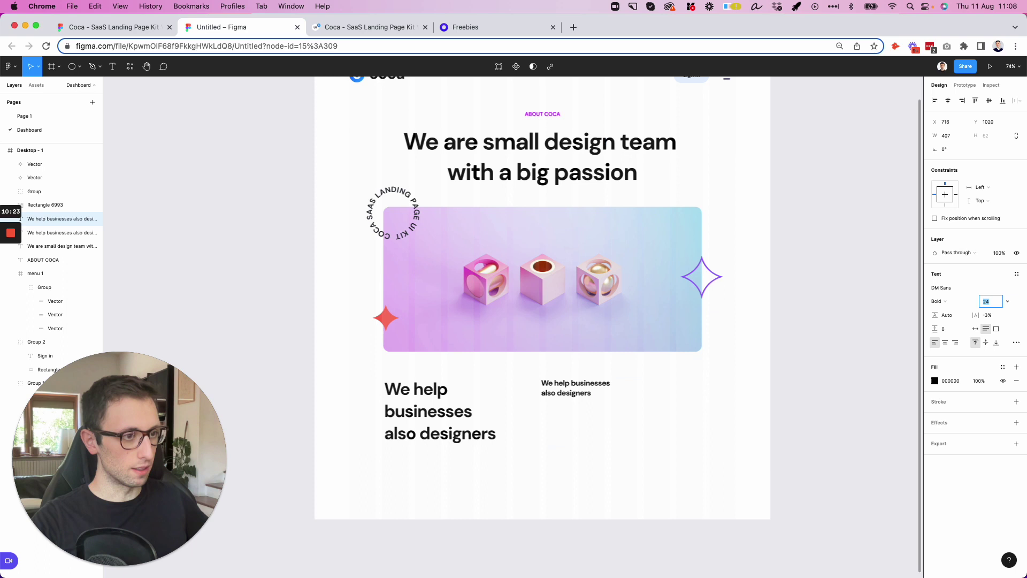
key("Down")
key("Down")
key("Down")
key("Down")
key("Down")
key("Down")
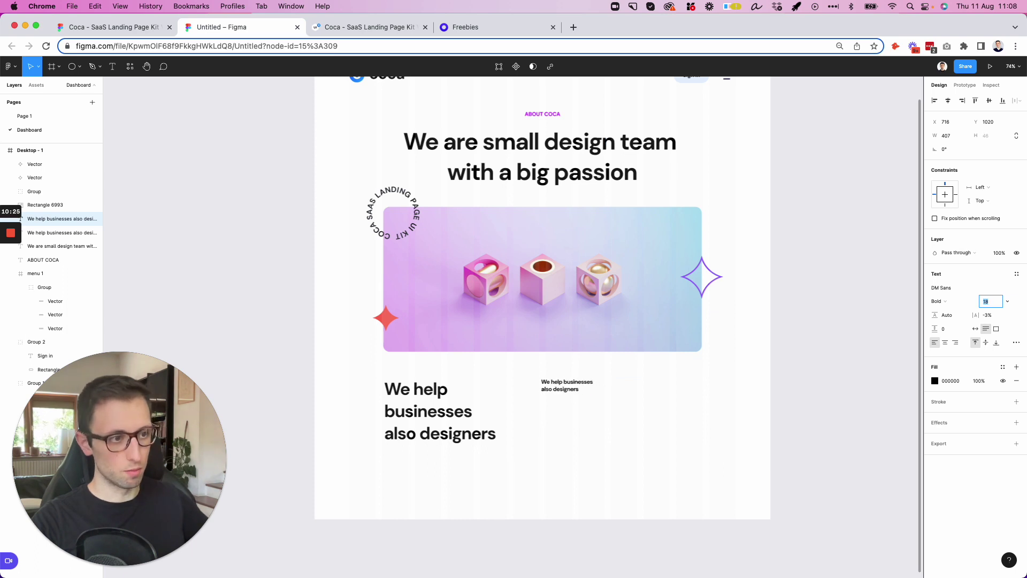
key("Escape")
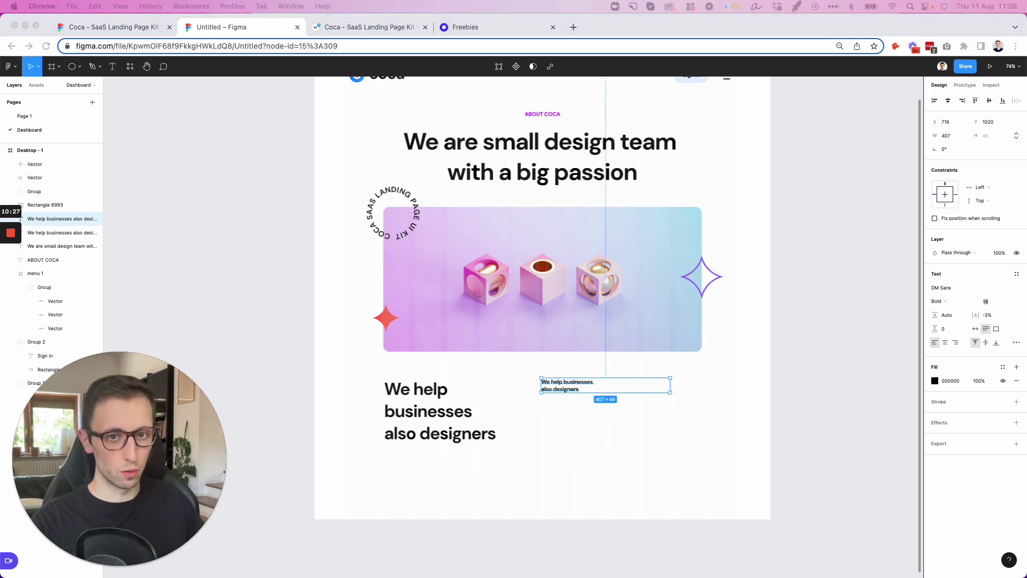
- Copy the paragraph beside the heading in the Coca kit file and try to paste it into the Untitled file's small duplicated text
left_click(139, 27)
triple_click(747, 385)
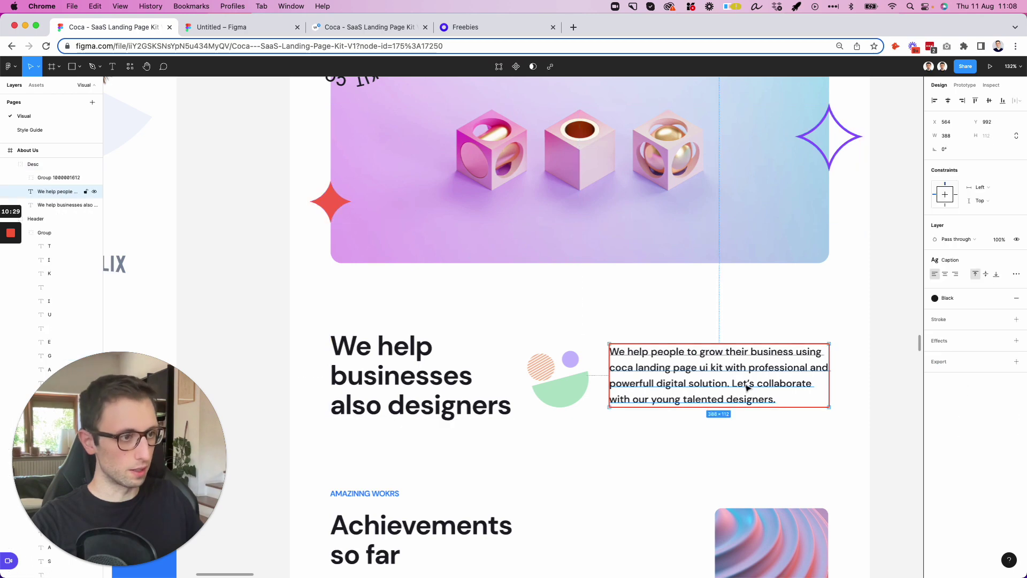
key("super+c")
left_click(224, 27)
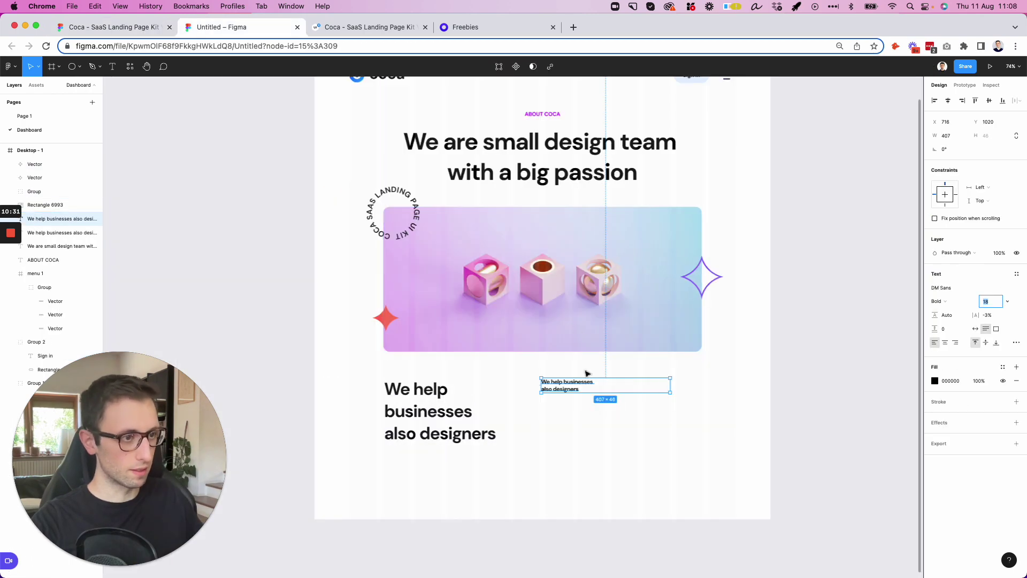
double_click(570, 385)
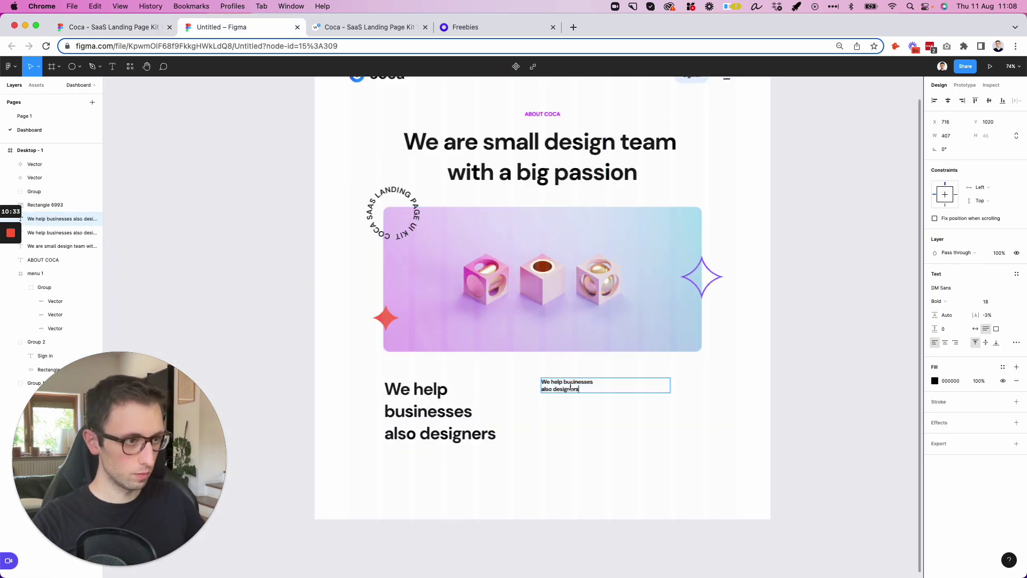
key("super+v")
- Replace the small duplicate's text with the Coca kit's "We help people to grow their business" paragraph and align it with the cube image's right edge
key("super+alt+Left")
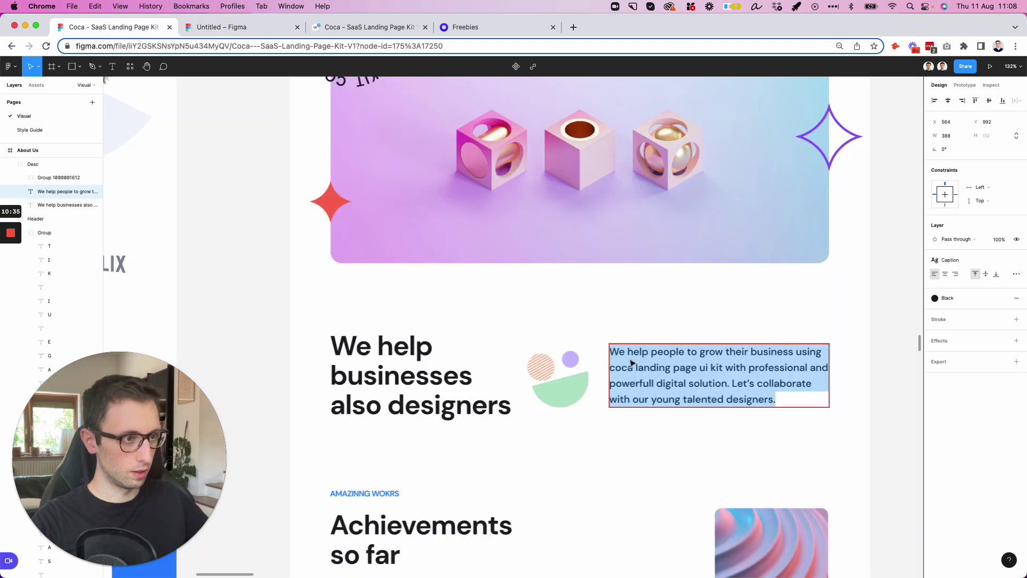
double_click(684, 367)
key("Escape")
double_click(702, 367)
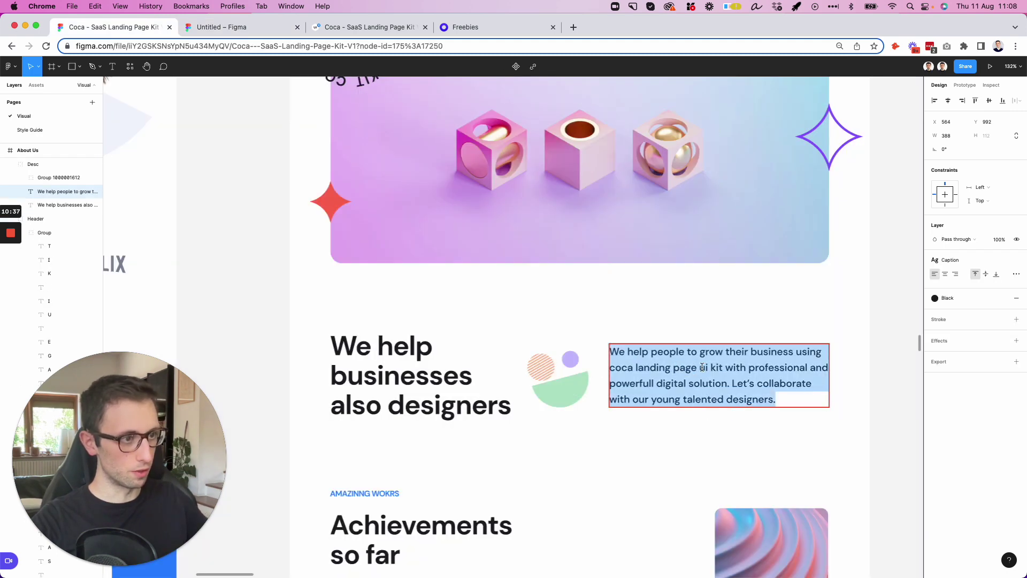
key("Escape")
key("Escape")
key("super+alt+Right")
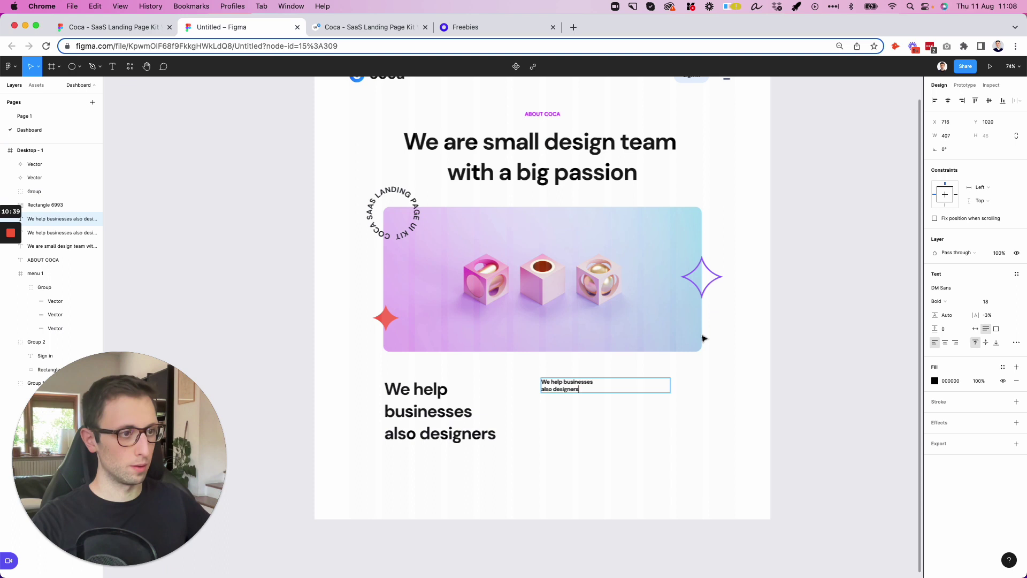
key("Return")
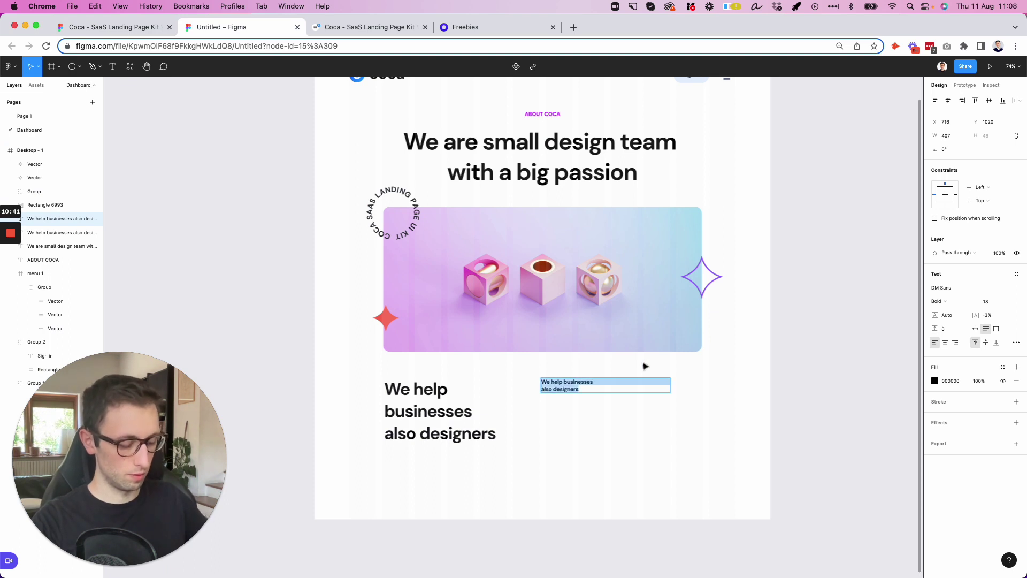
key("super+v")
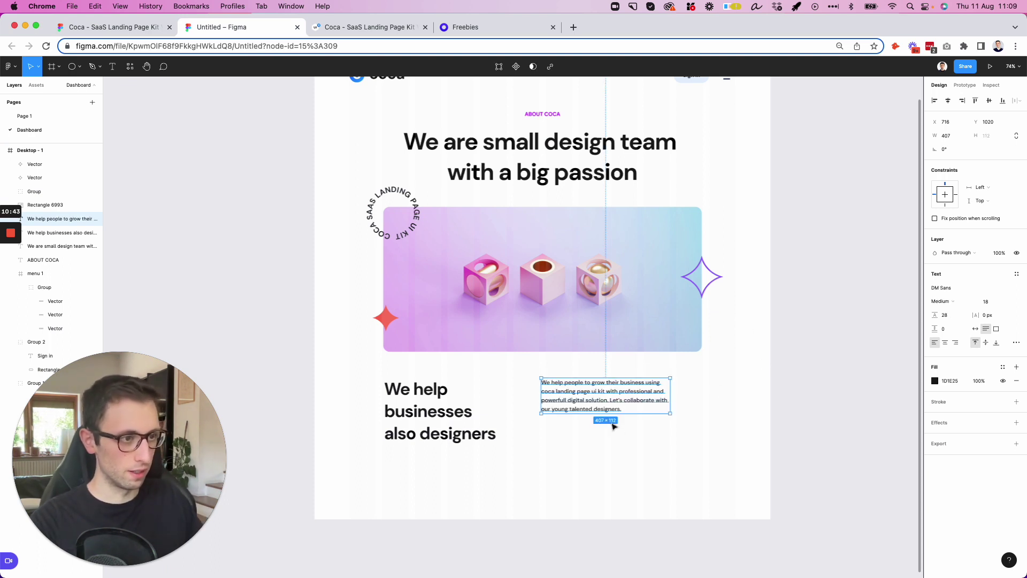
left_click_drag(595, 400, 619, 408)
left_click(775, 367)
- Copy the colored shapes graphic from the Coca kit file and place it between the heading and the paragraph at X 607, Y 1067.4
left_click(151, 28)
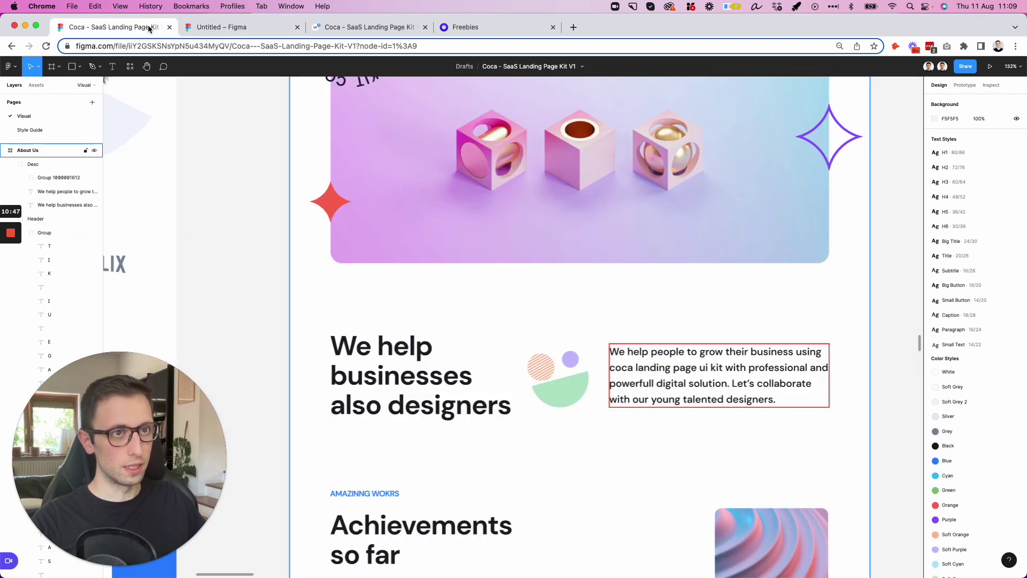
left_click(554, 373)
left_click(235, 26)
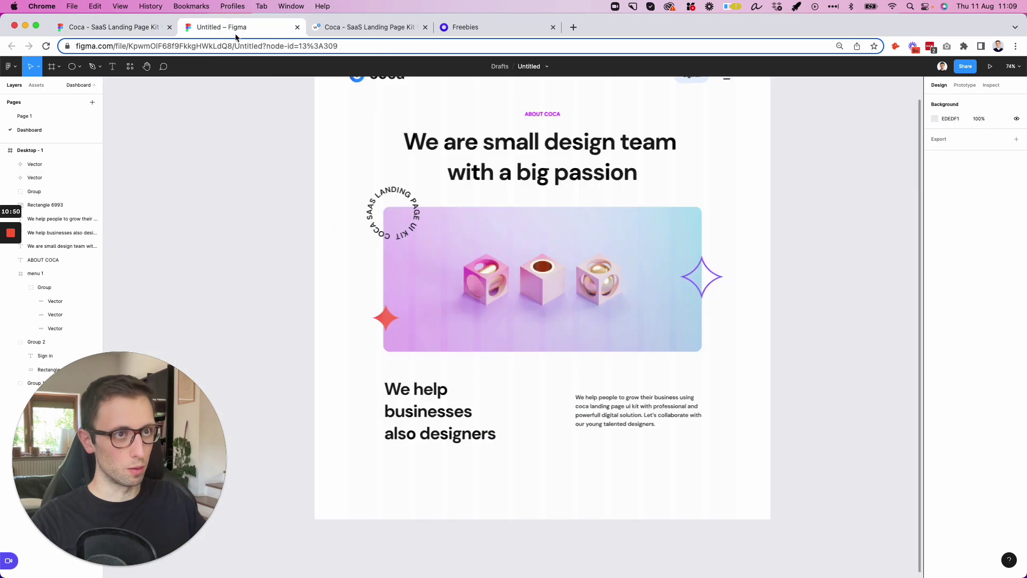
key("super+v")
left_click_drag(518, 327, 543, 410)
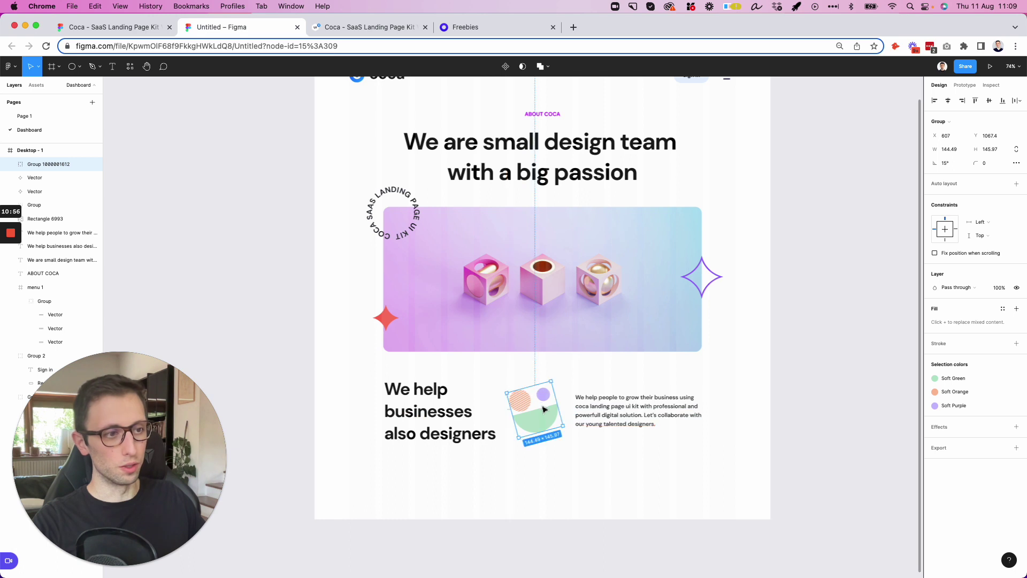
- Open the Giglio Designs freebies page and examine its design academy introduction and the list of included courses
left_click(463, 28)
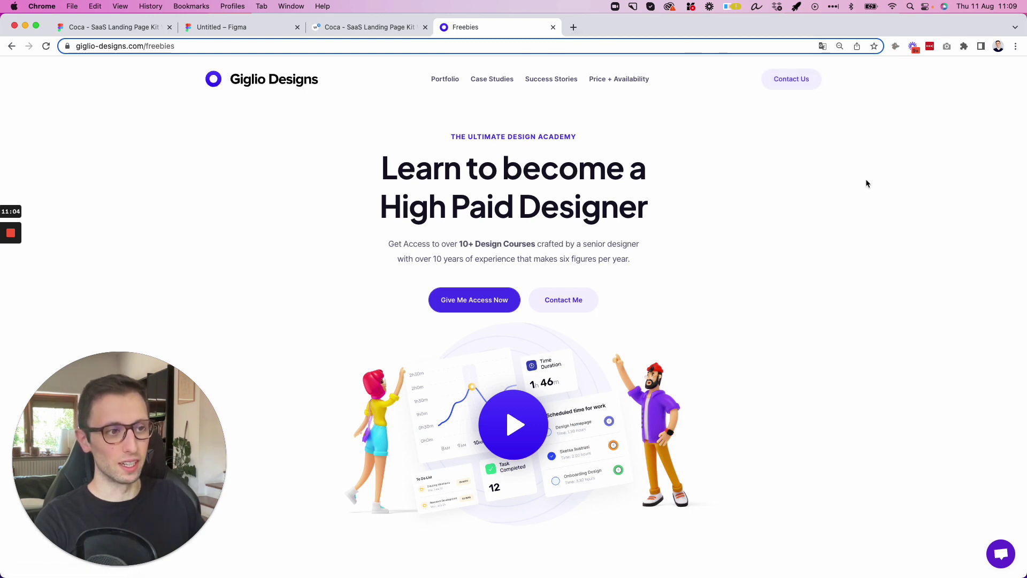
scroll(770, 238, "down", 1)
scroll(772, 237, "down", 10)
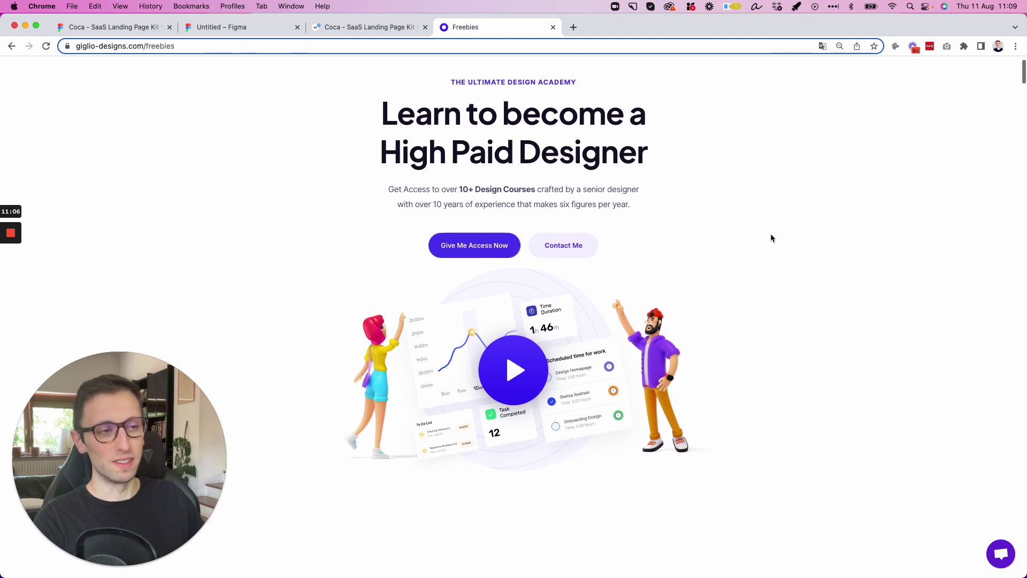
scroll(771, 238, "down", 7)
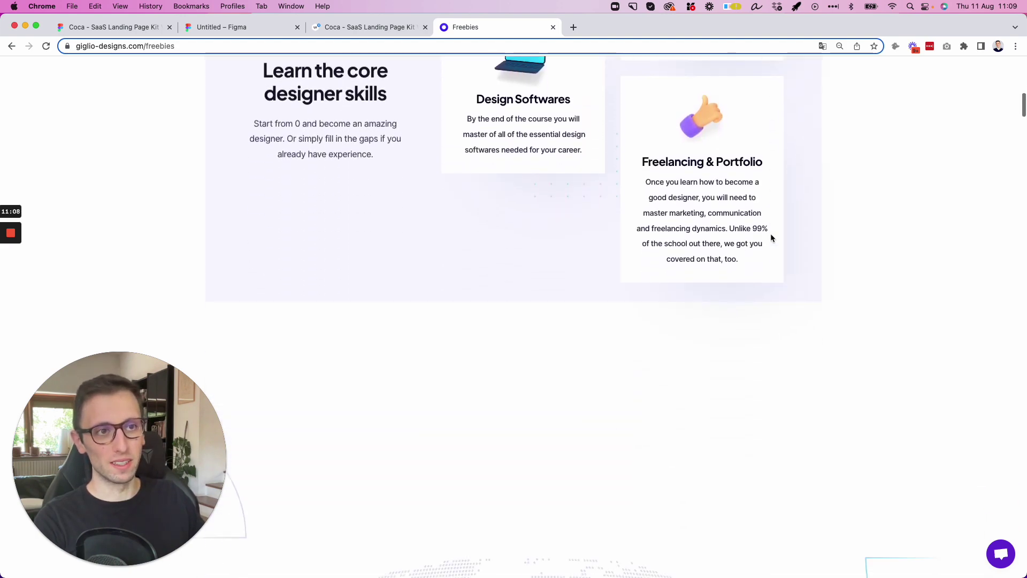
scroll(772, 238, "down", 10)
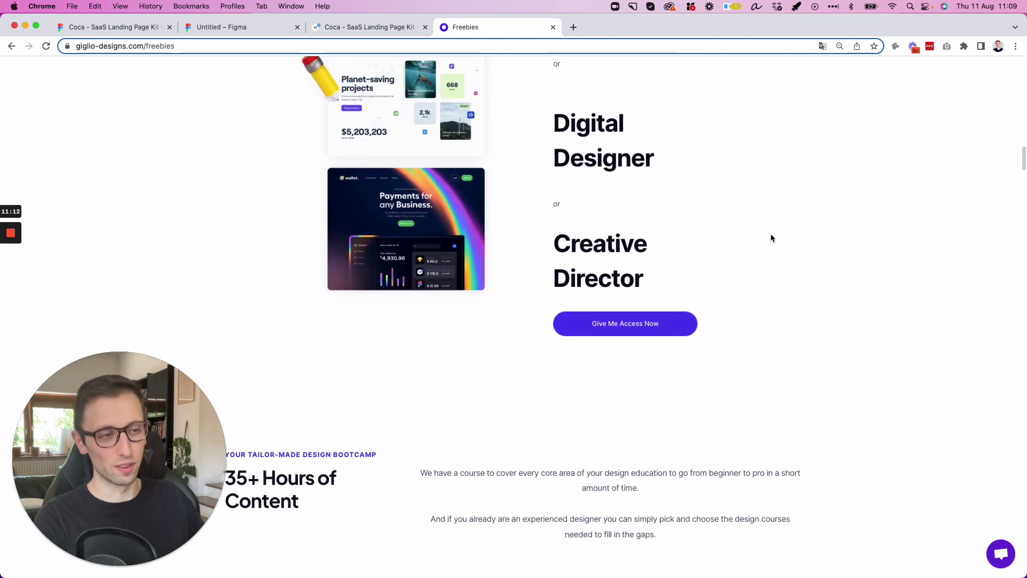
scroll(771, 238, "down", 10)
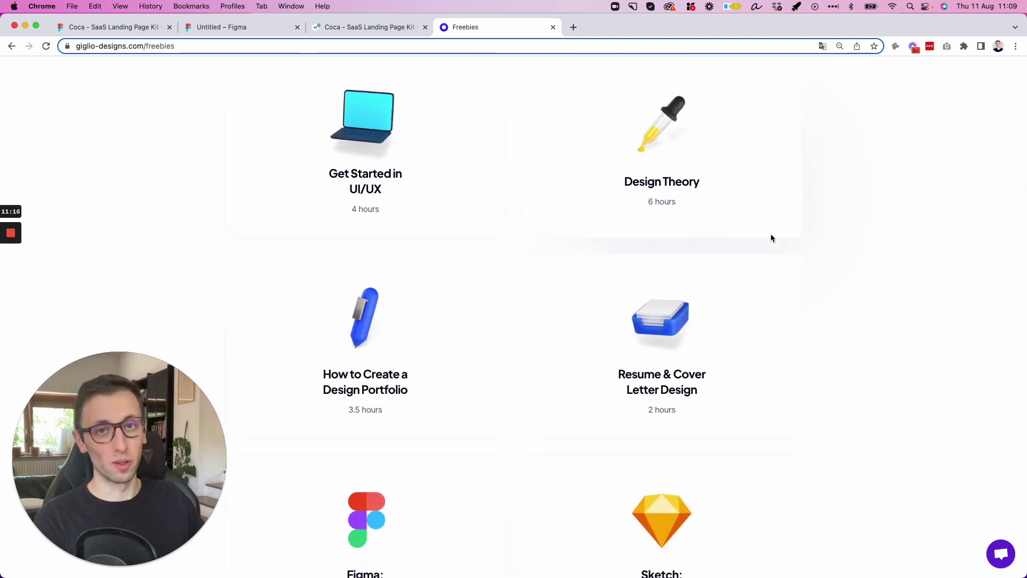
scroll(771, 237, "down", 5)
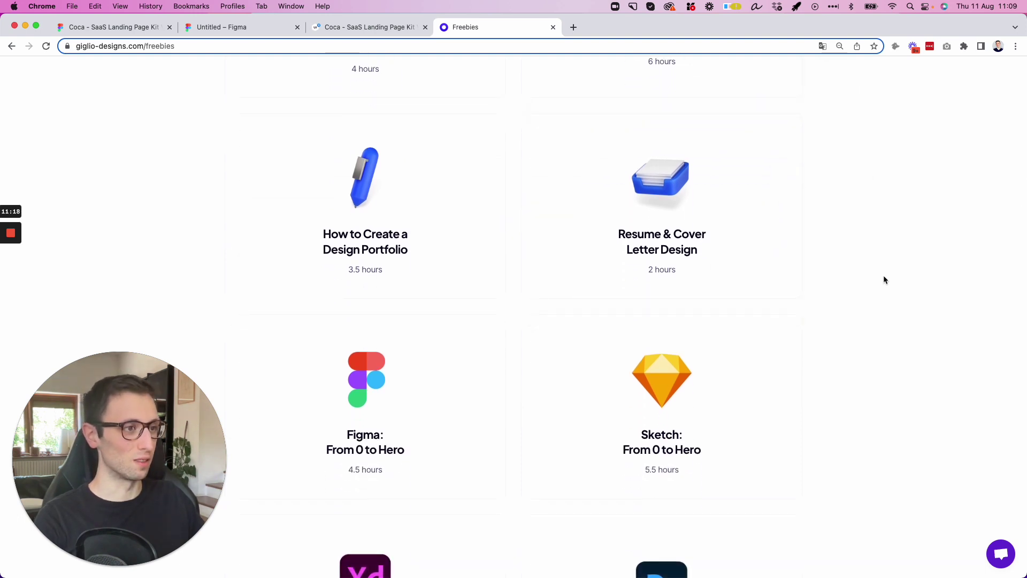
scroll(813, 204, "down", 1)
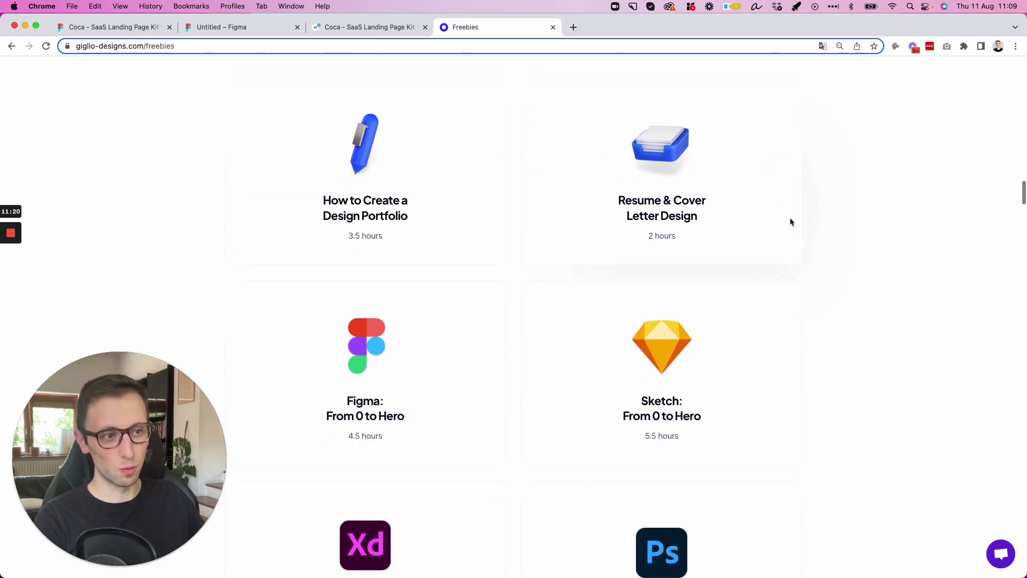
scroll(791, 217, "up", 4)
scroll(793, 219, "up", 2)
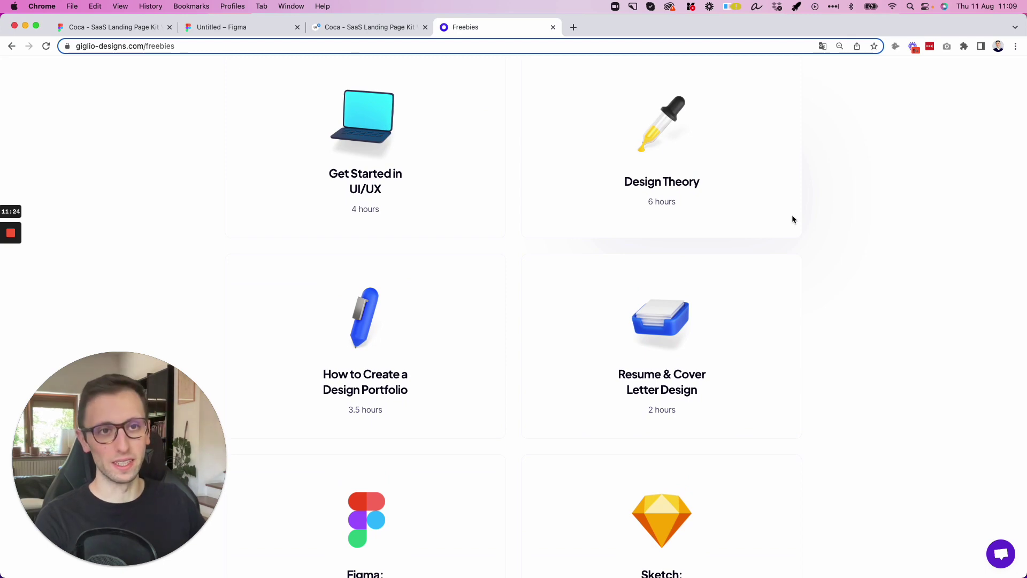
scroll(792, 220, "down", 15)
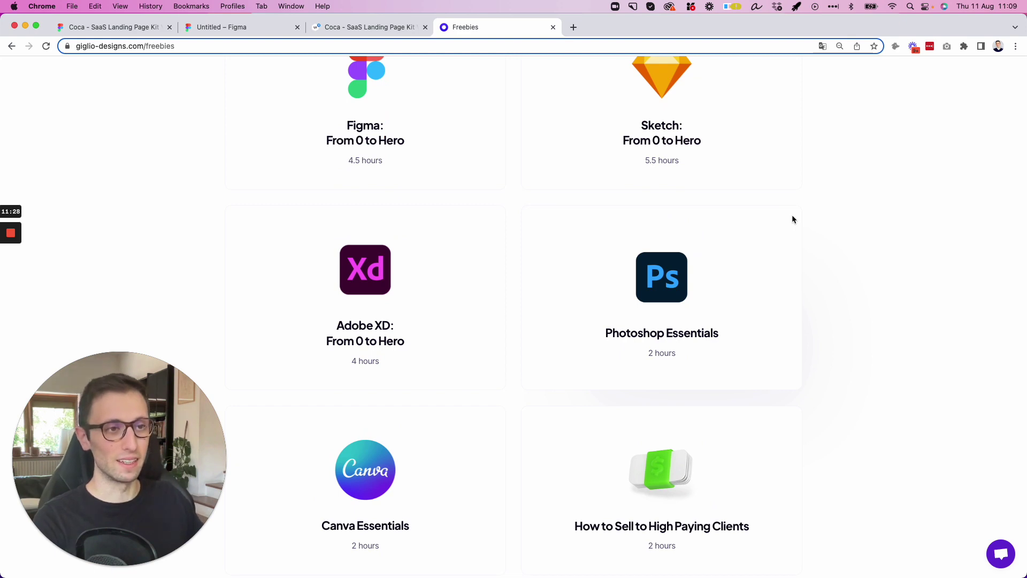
scroll(793, 219, "down", 6)
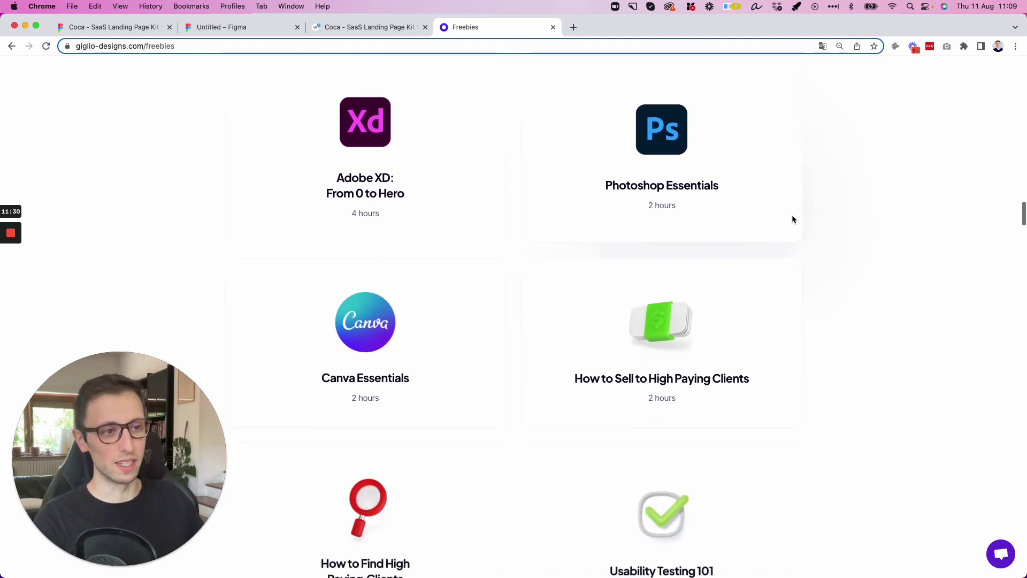
scroll(793, 220, "down", 6)
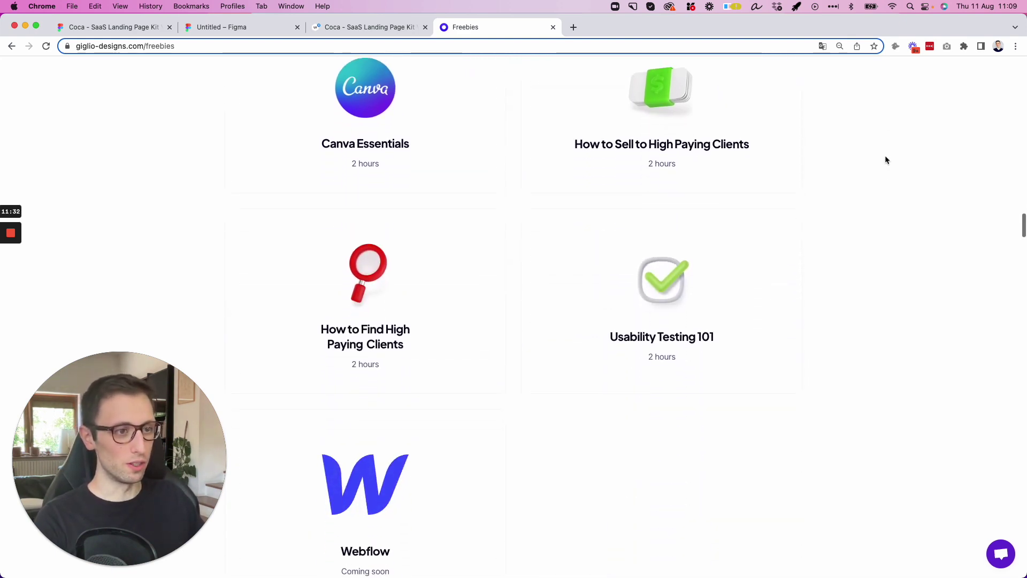
- Back in the Untitled Figma file, nudge the lower heading, shapes graphic and paragraph together slightly down and left to match the cube image's left edge
left_click(201, 30)
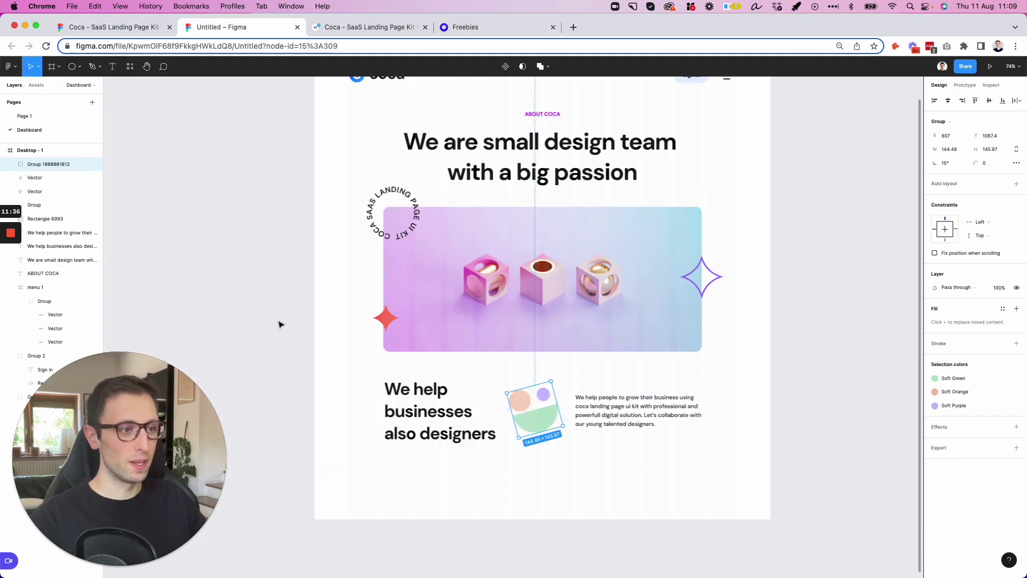
left_click(289, 308)
left_click_drag(352, 378, 697, 467)
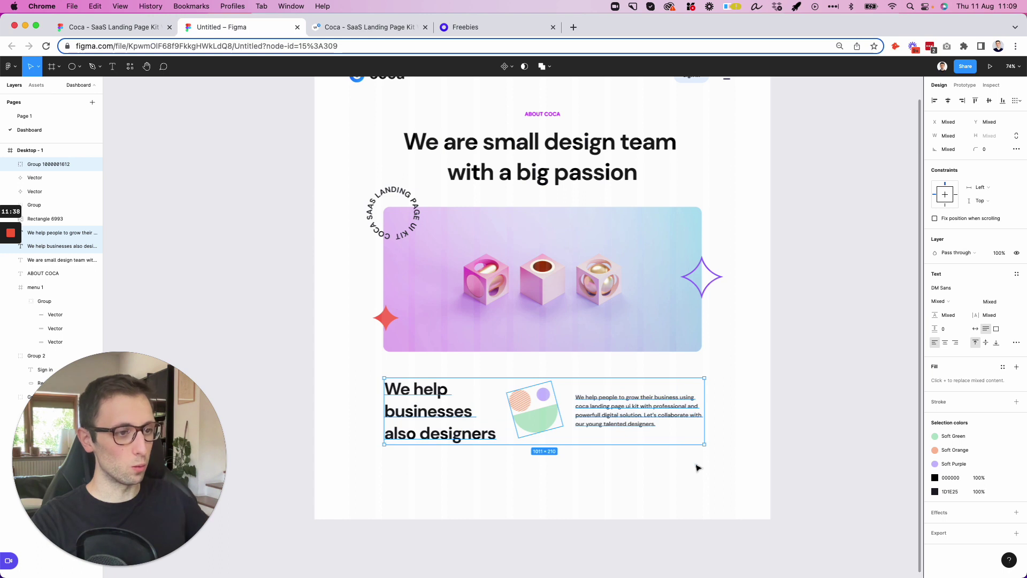
key("shift+Down")
key("Left")
key("Left")
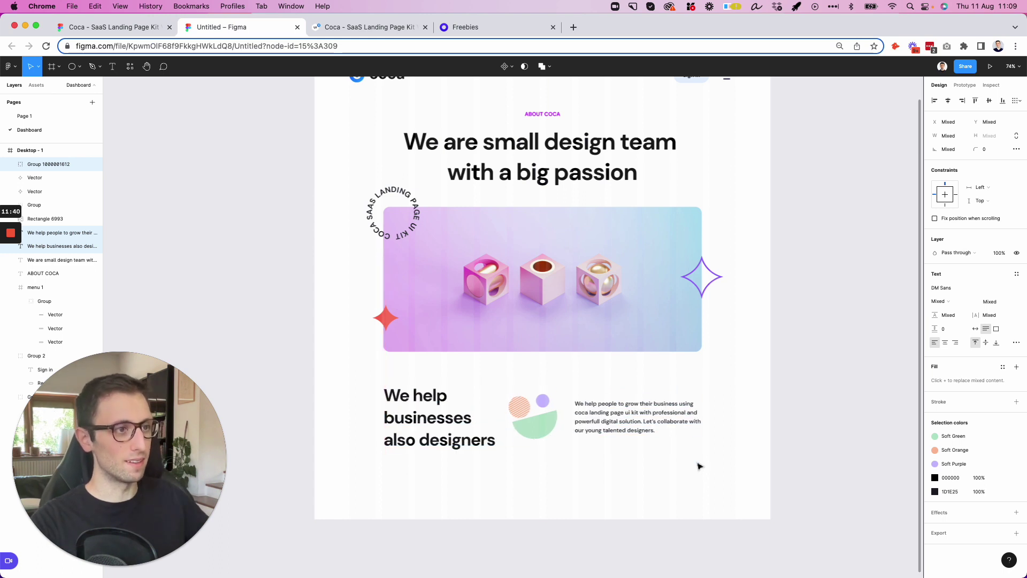
- Shorten the Desktop - 1 frame from its lower edge to a height of 1352 and deselect it
scroll(697, 466, "up", 2)
left_click(321, 75)
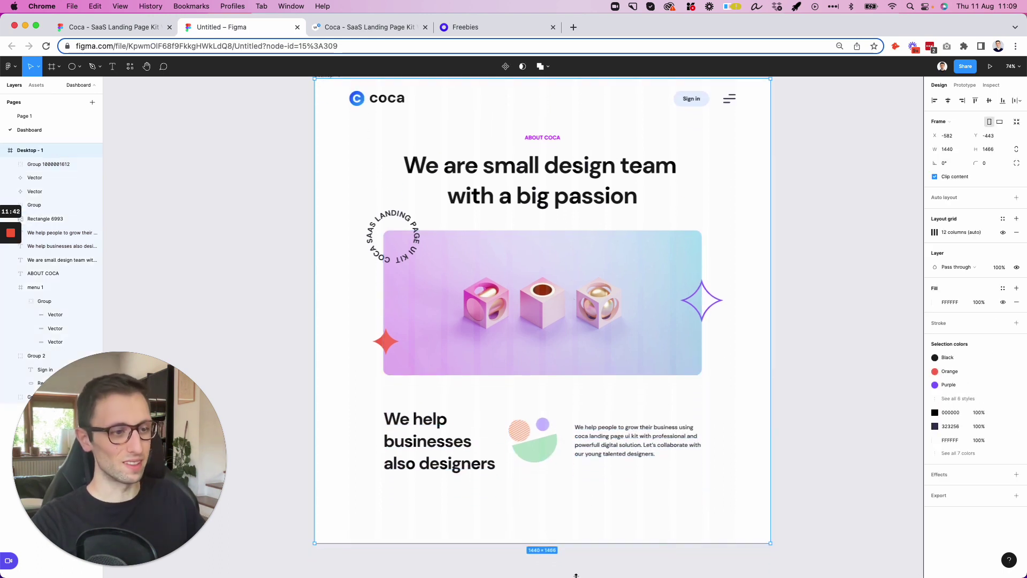
left_click_drag(556, 543, 557, 506)
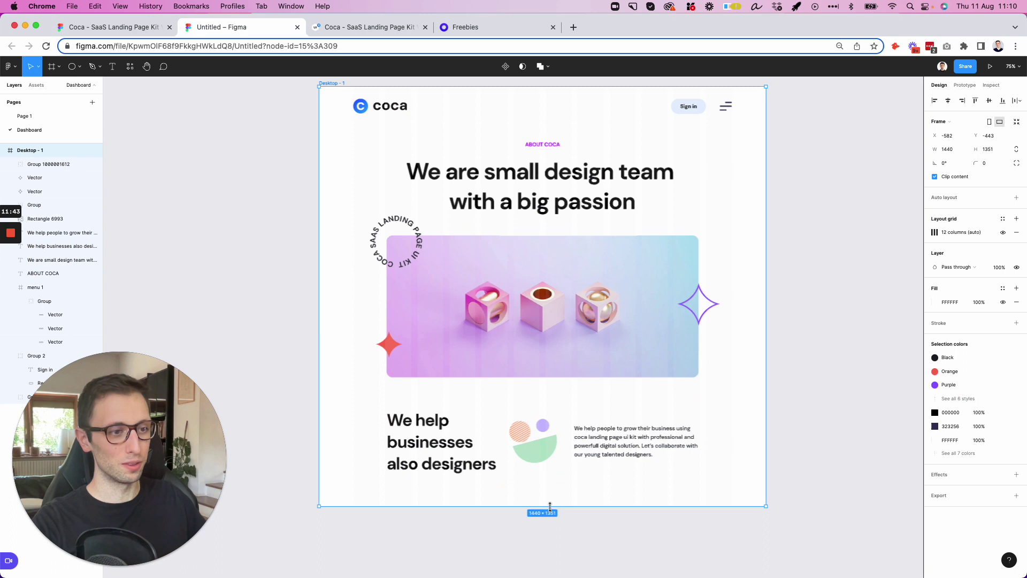
left_click(438, 542)
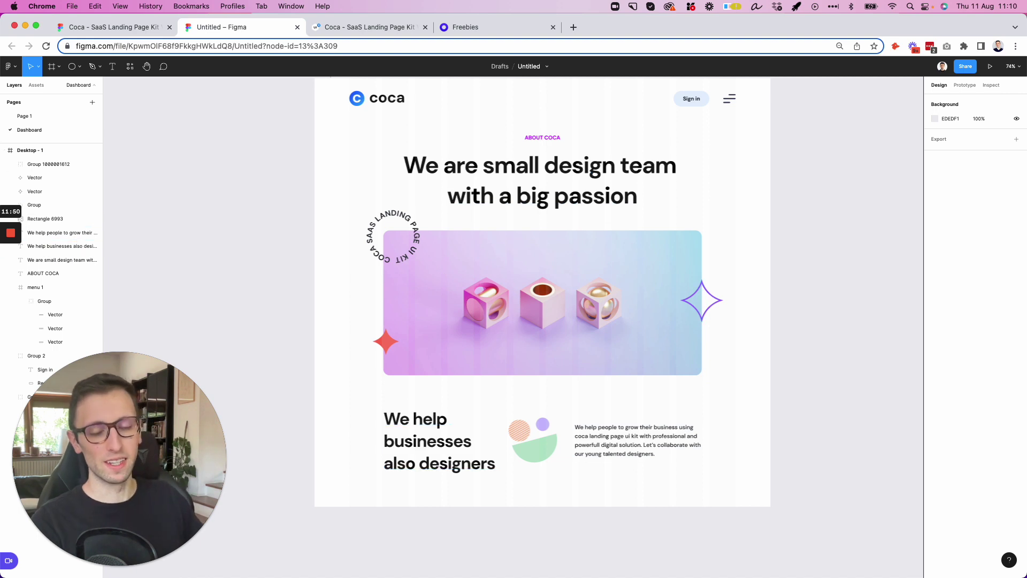
mouse_move(15, 235)
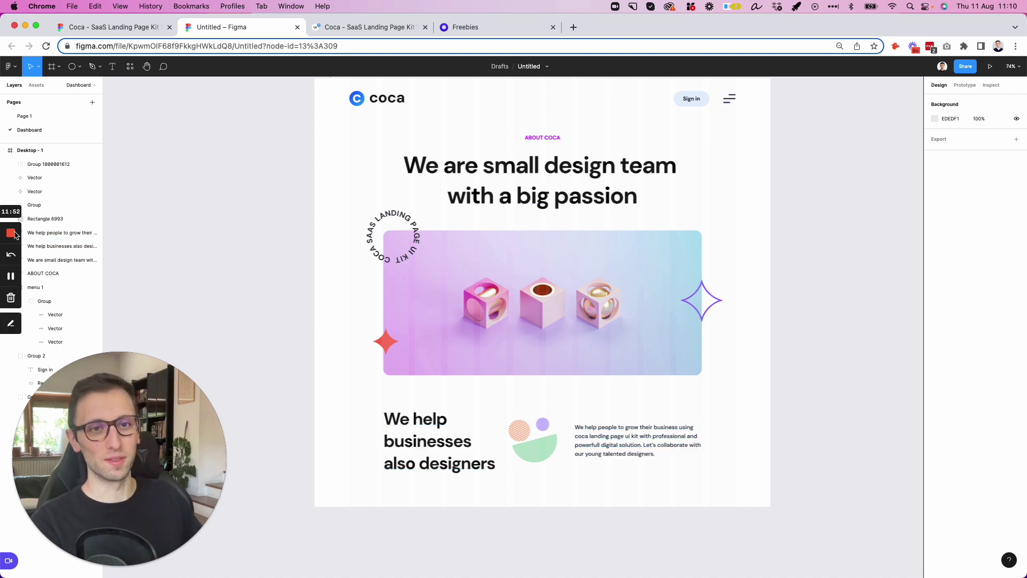